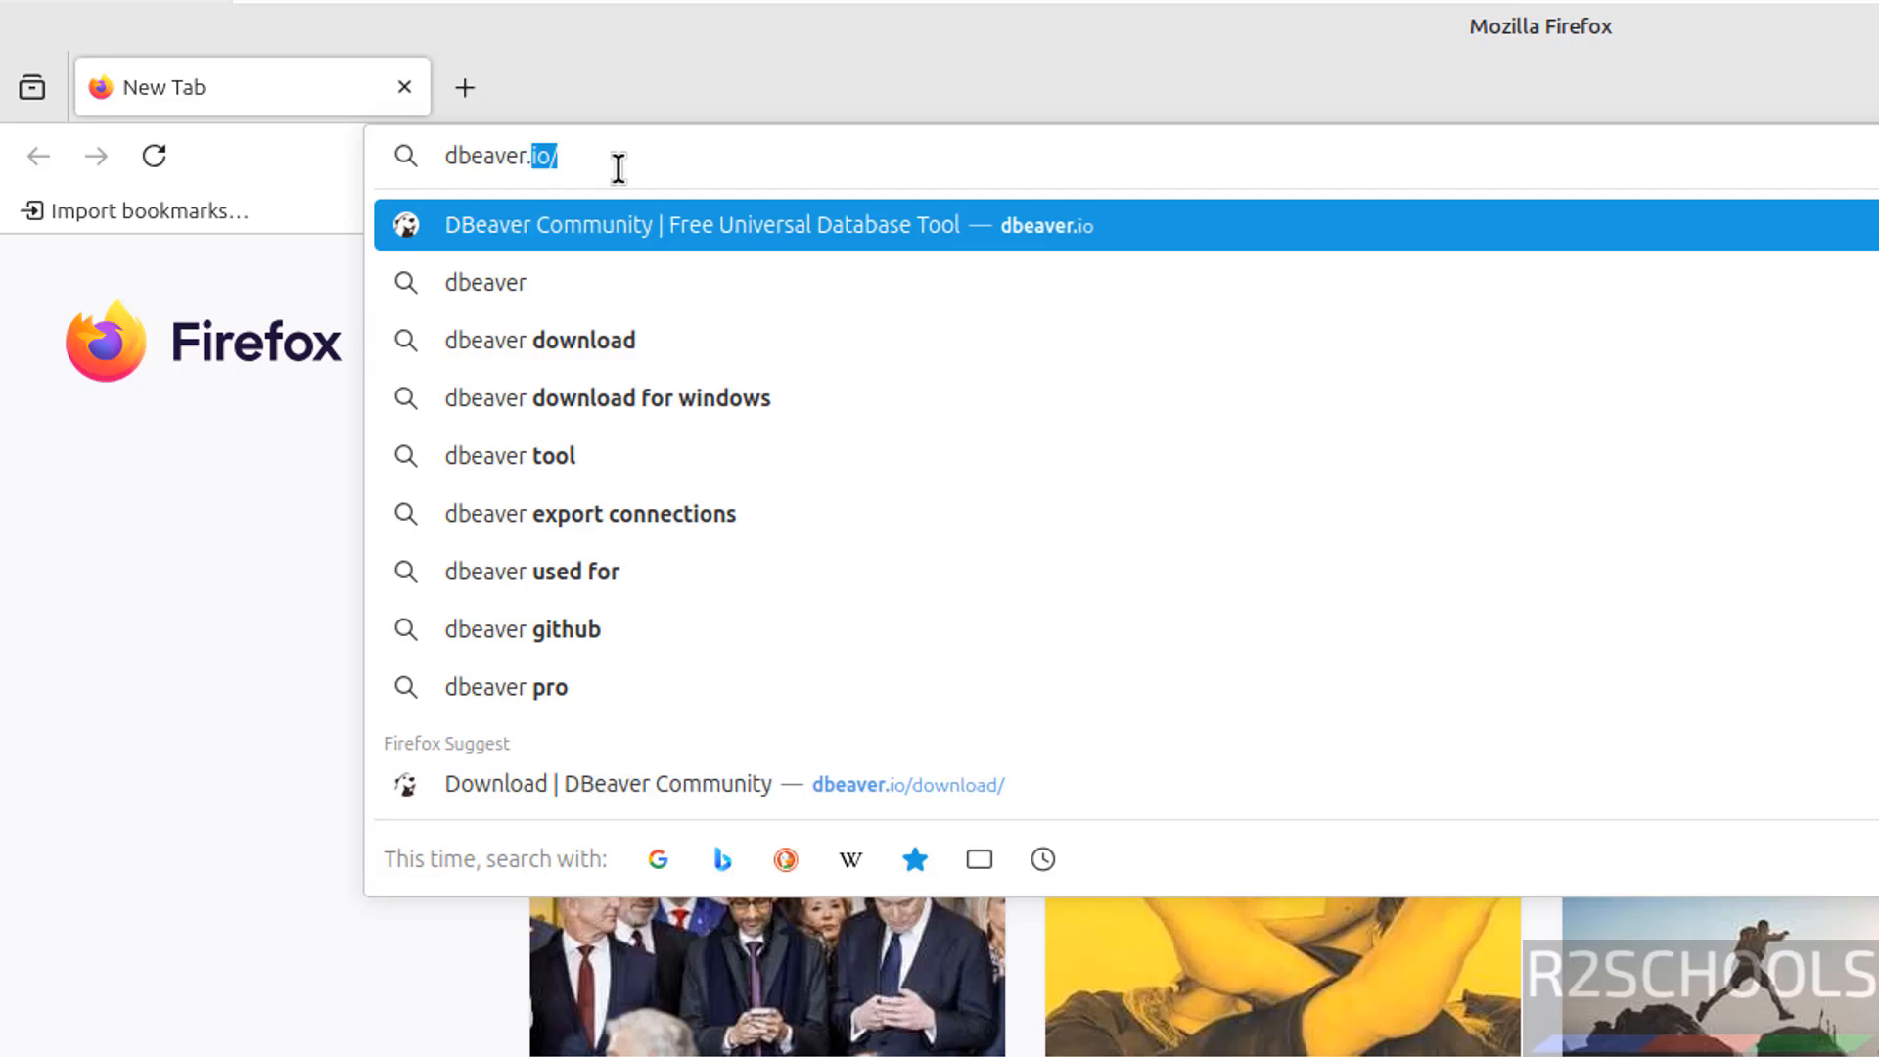
Load dbeaver.io and scroll to the DBeaver Community versus DBeaver PRO comparison
key("Return")
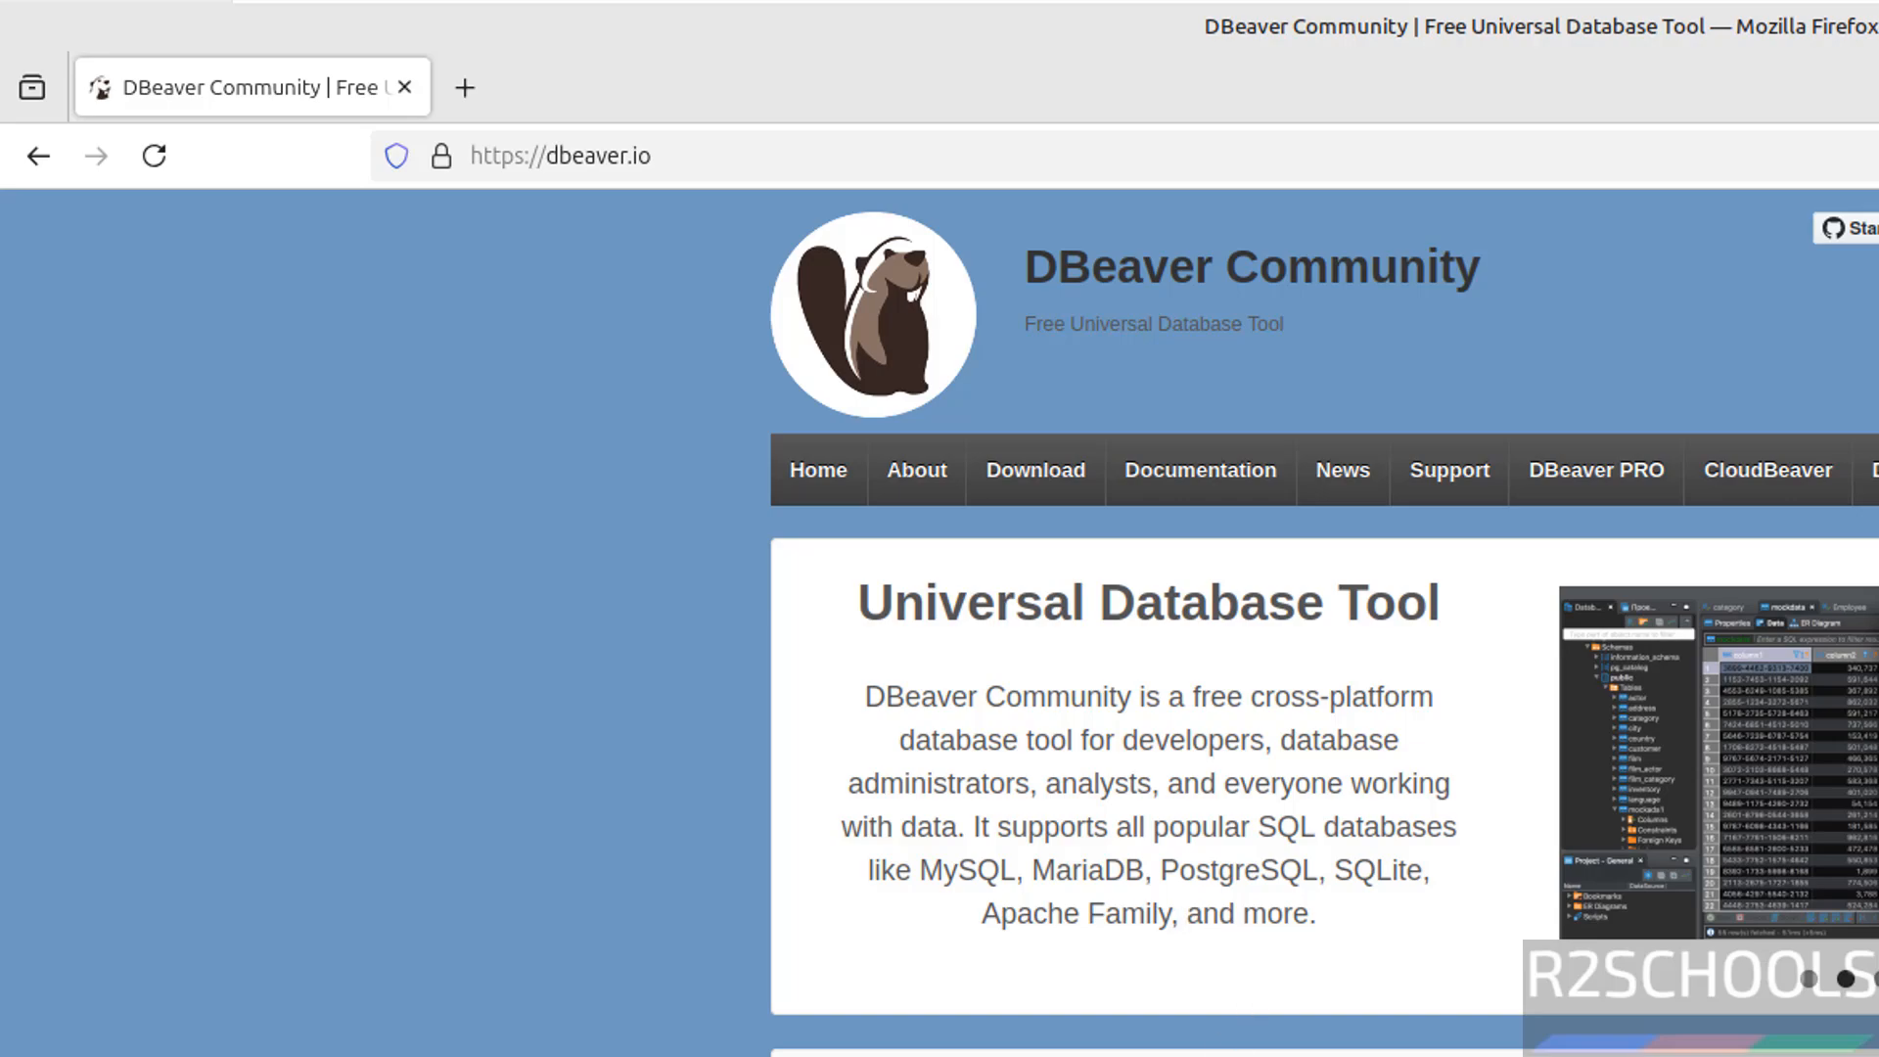
scroll(1324, 616, "down", 6)
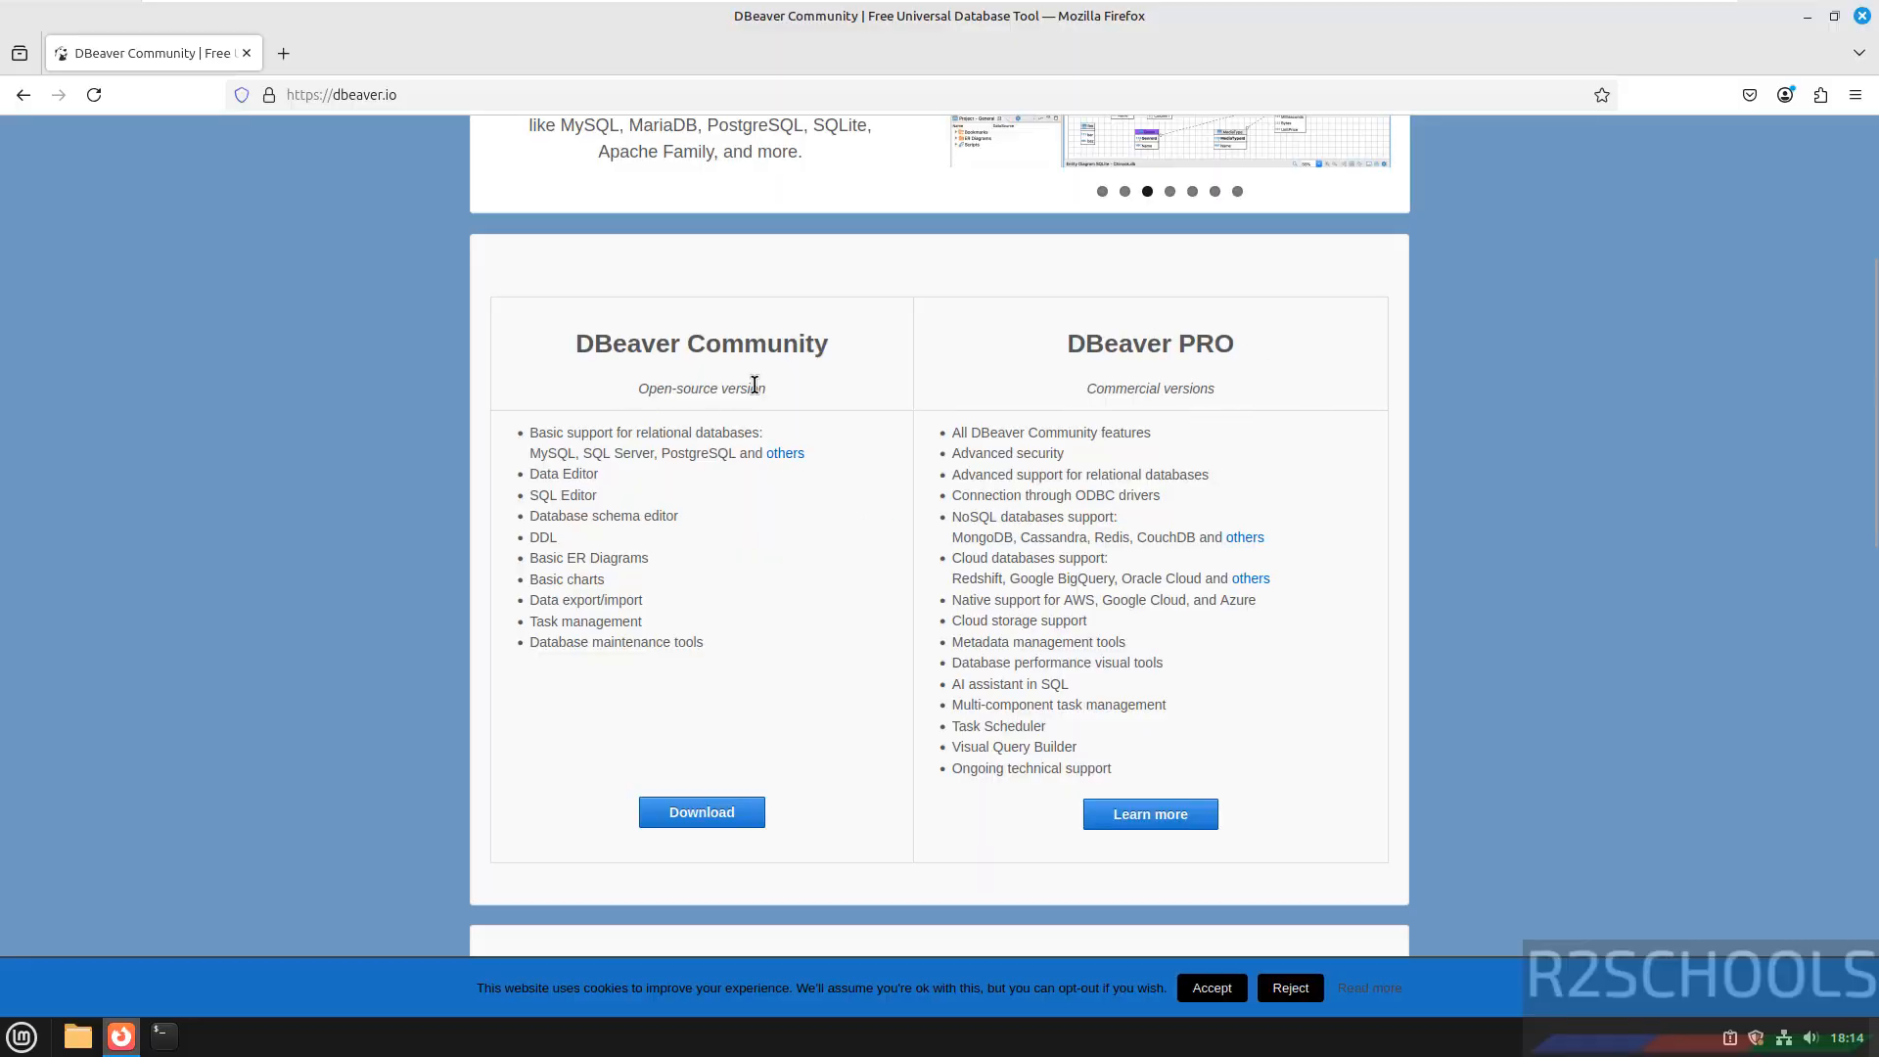
Download the Linux Debian installer dbeaver-ce_25.0.0_amd64.deb from the DBeaver download page
left_click(700, 813)
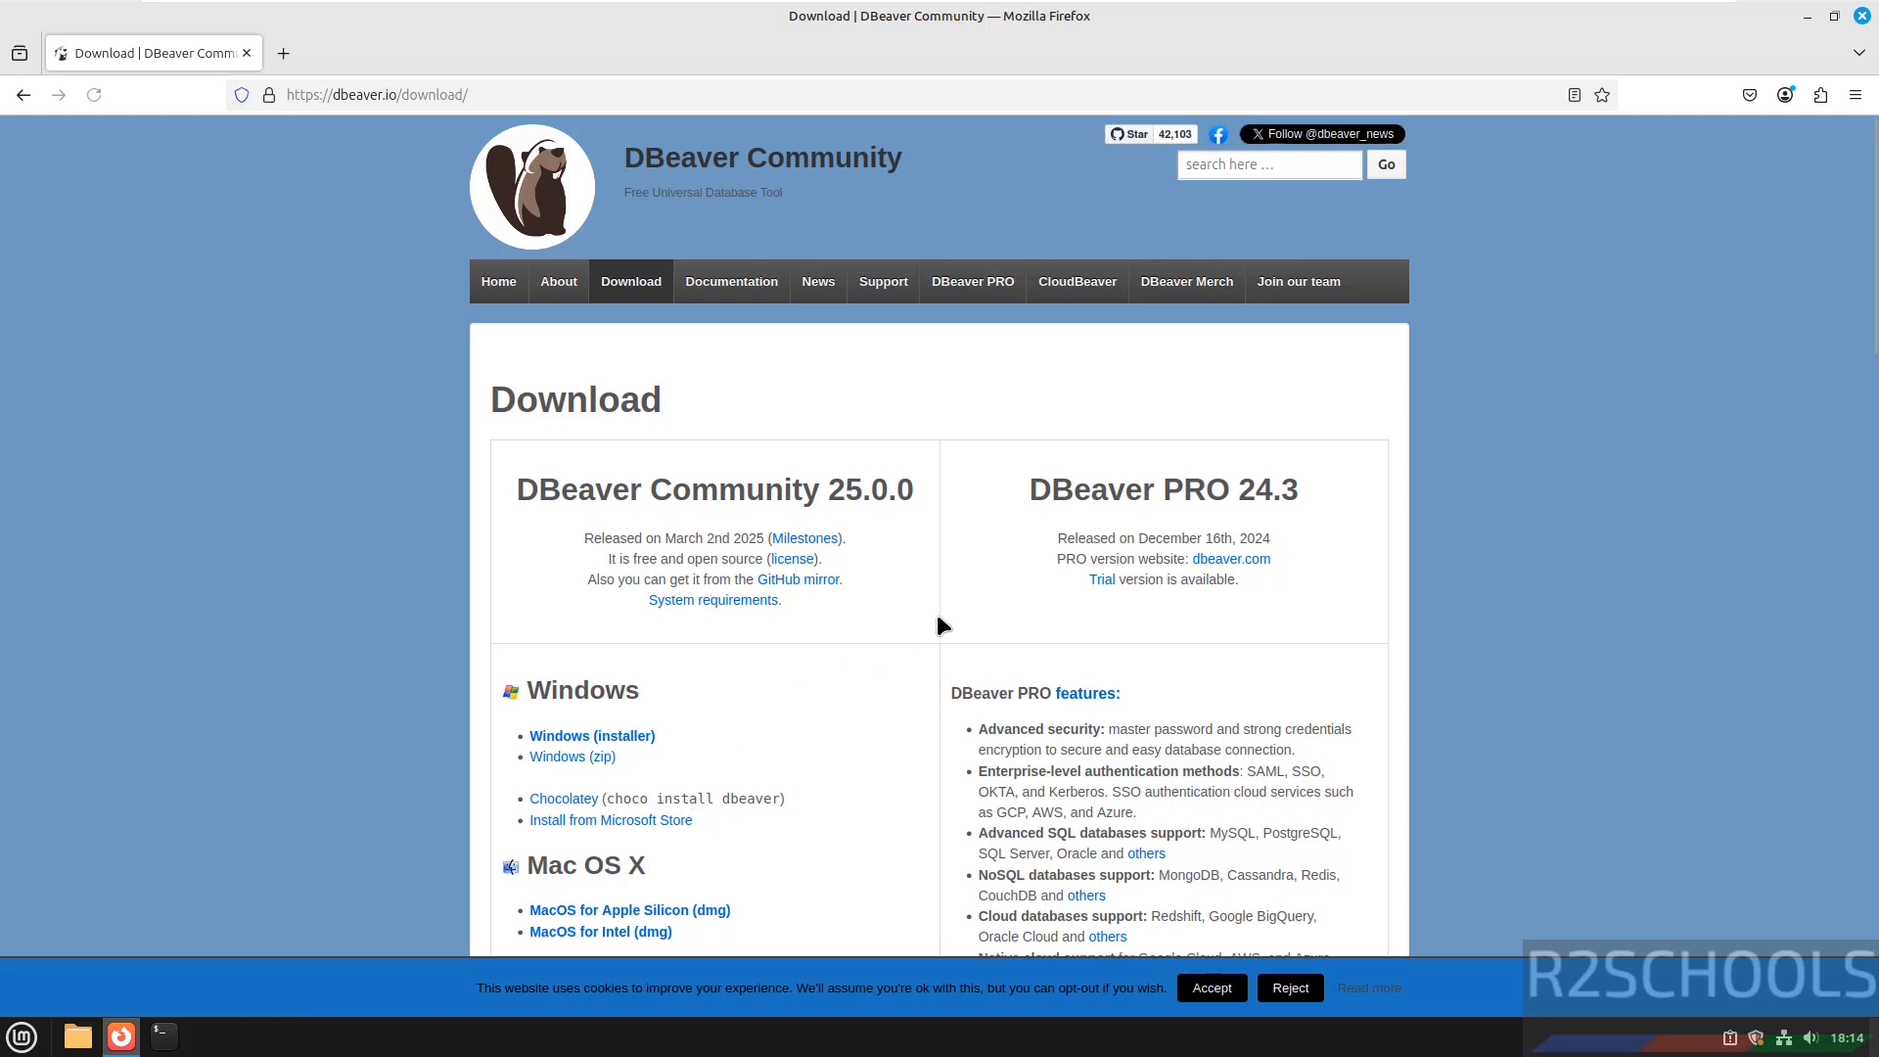
scroll(935, 612, "down", 3)
scroll(936, 613, "down", 1)
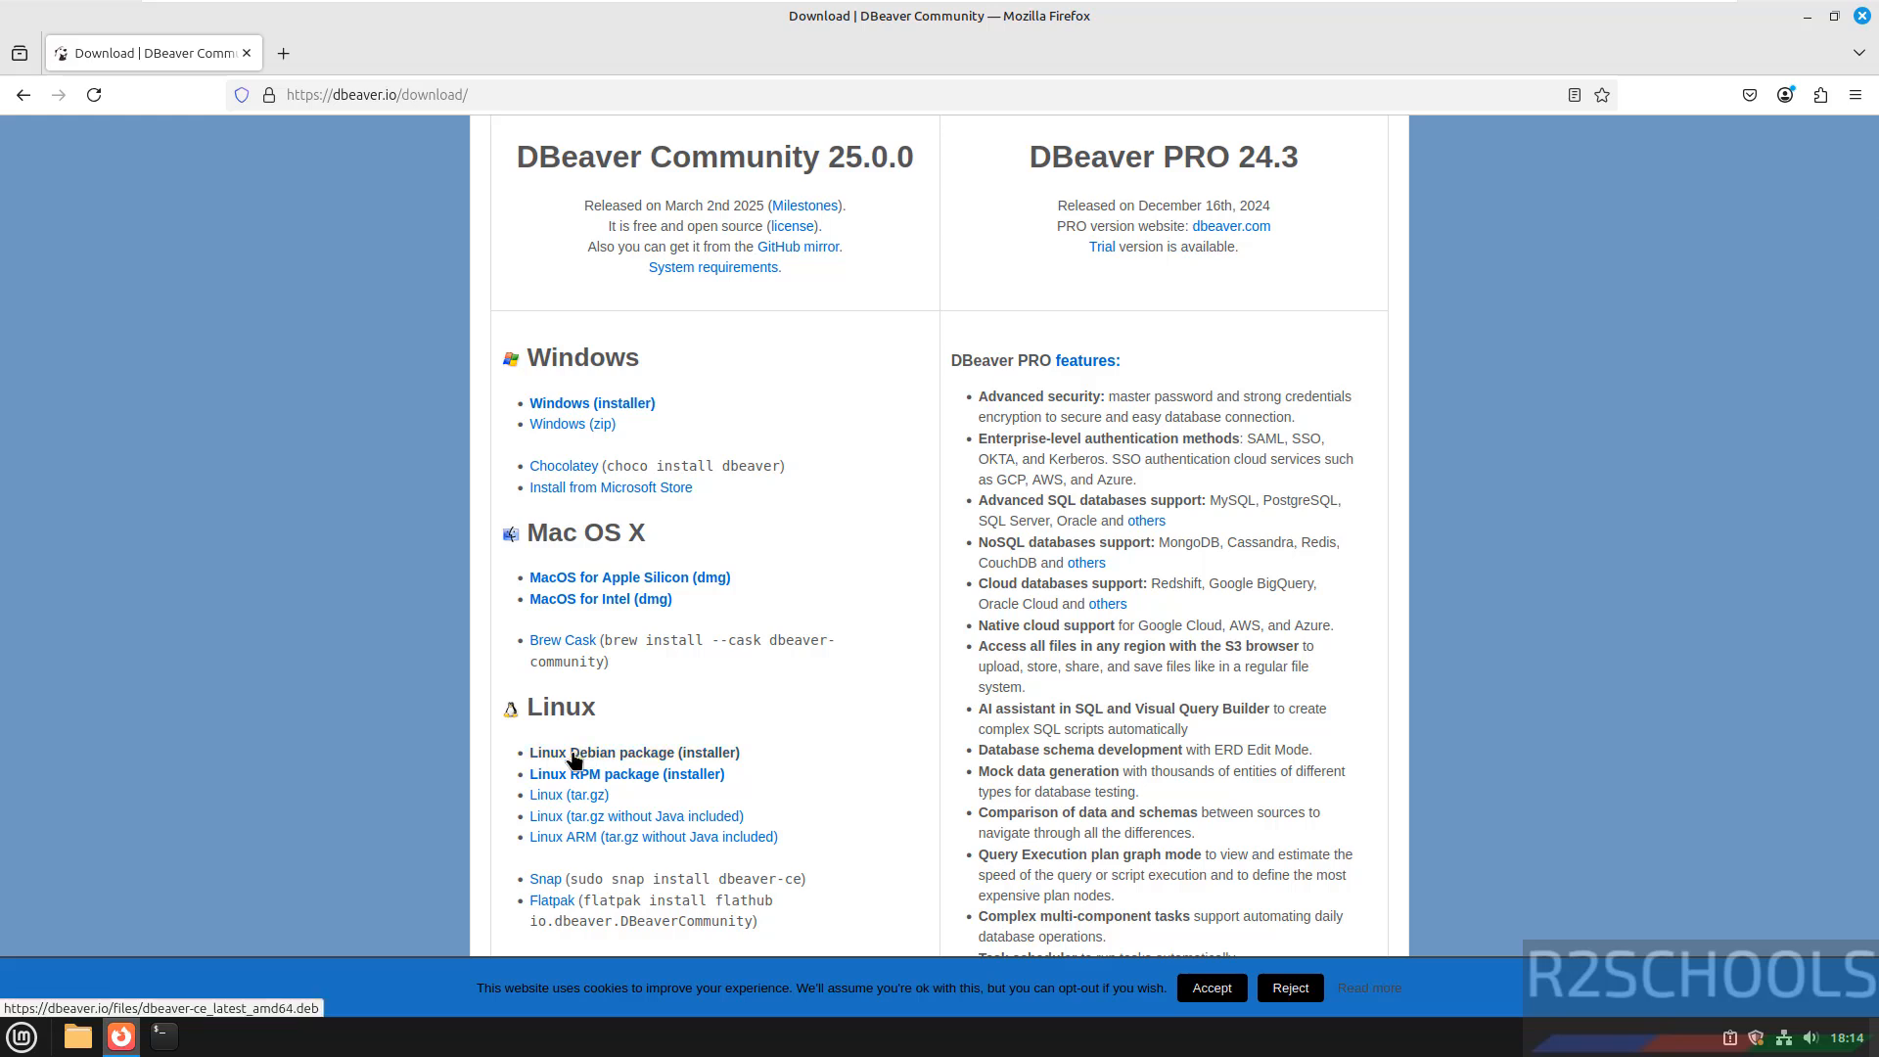
left_click(657, 761)
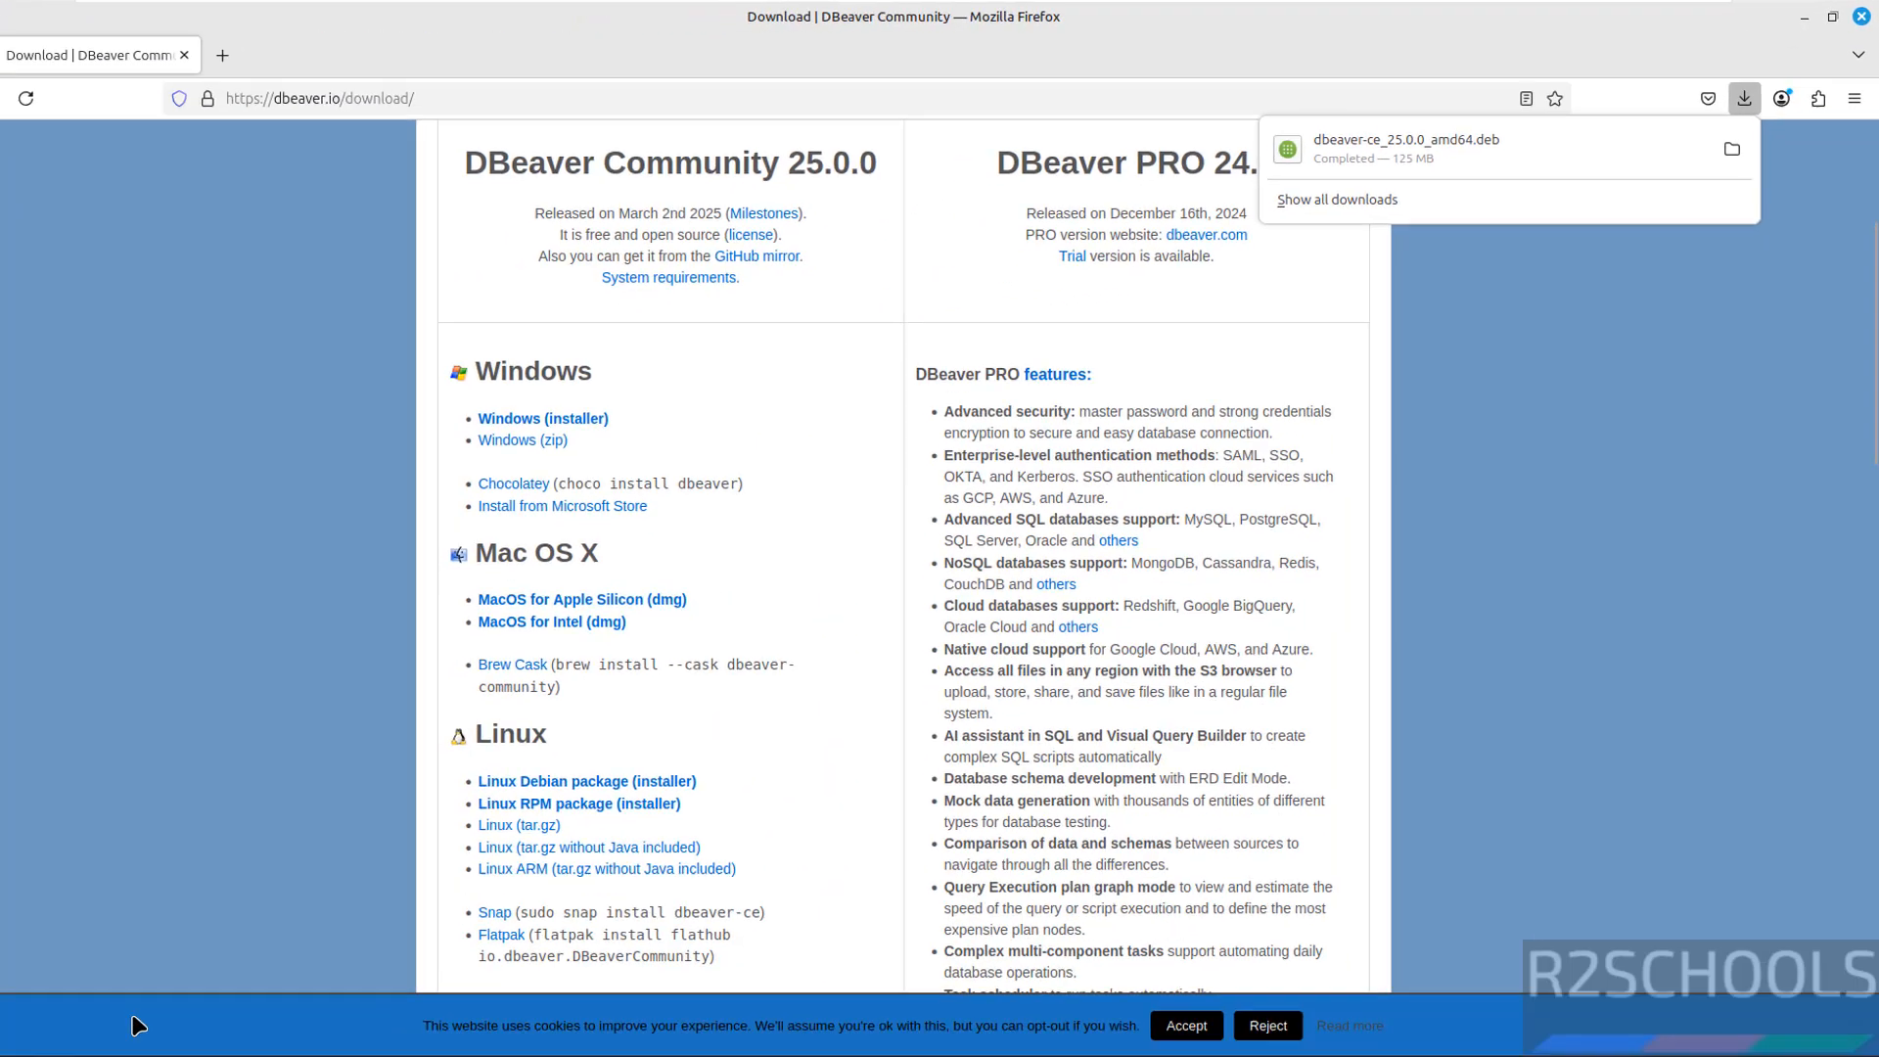
left_click(163, 1035)
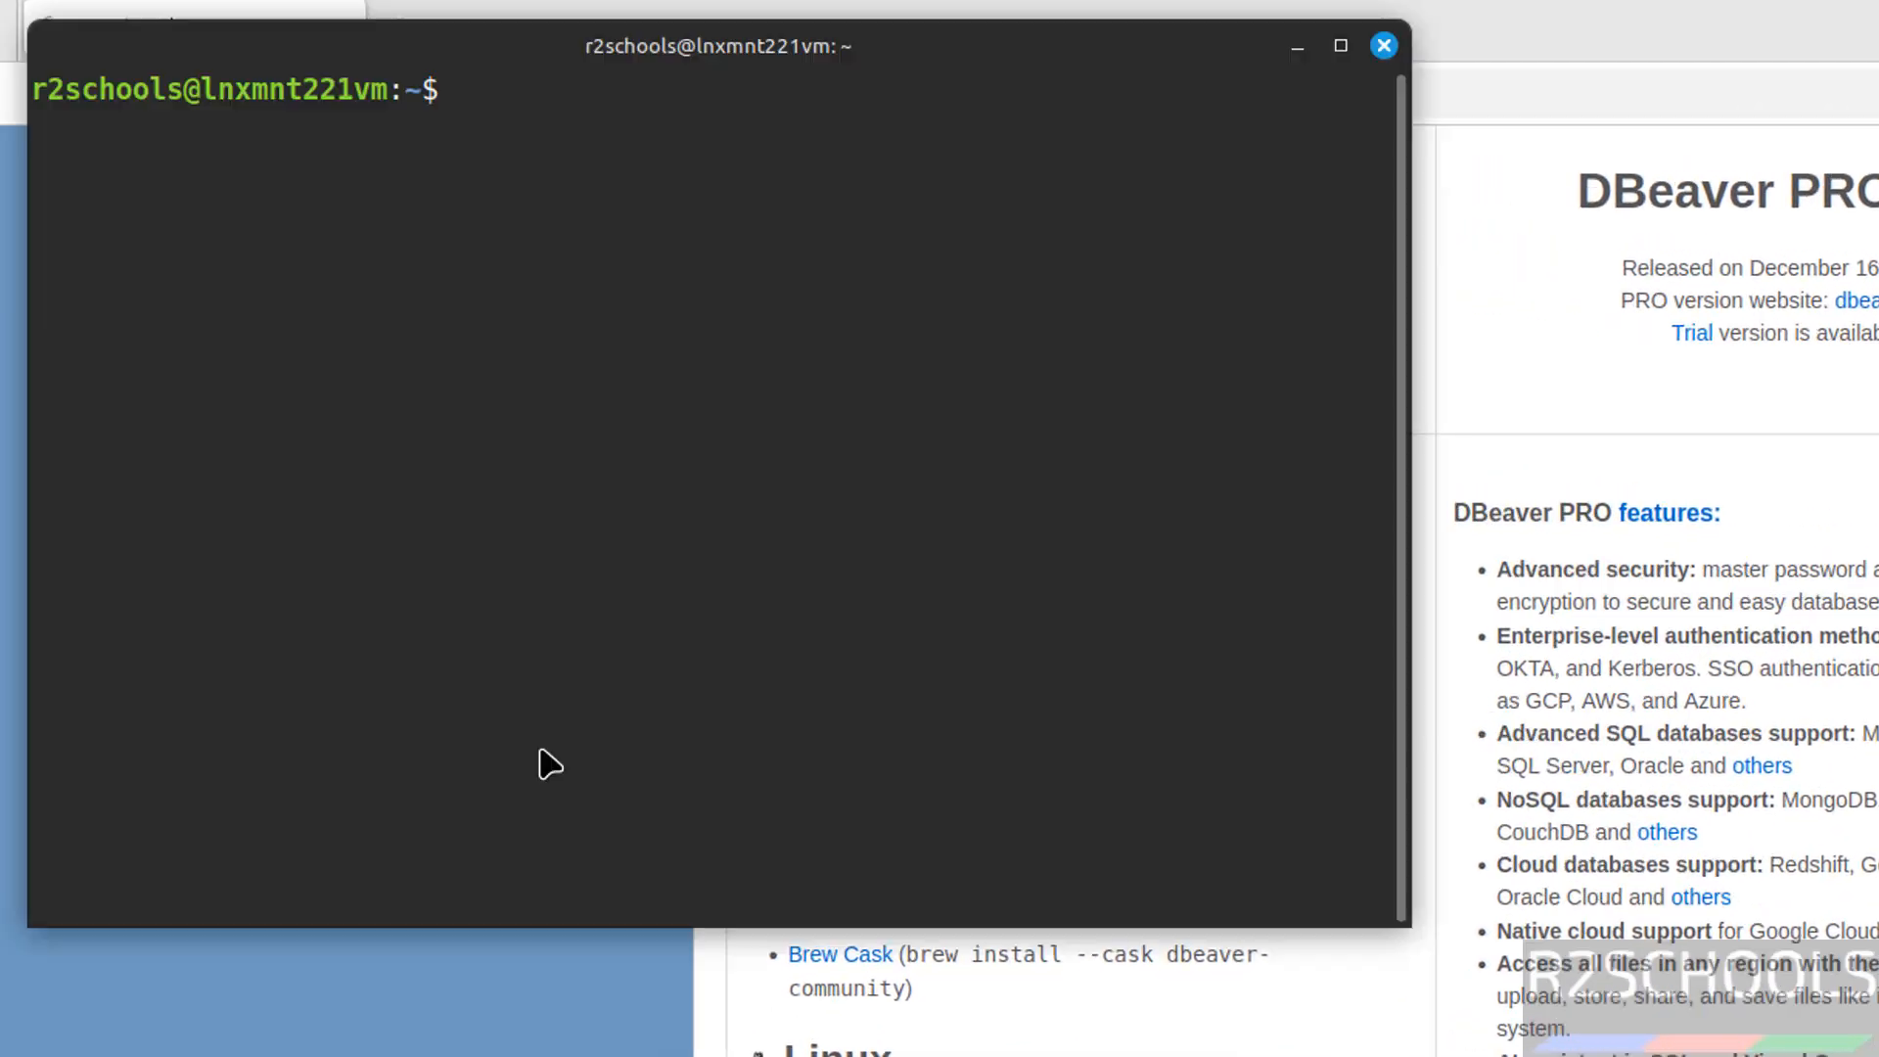
Change into the Downloads folder and list its files
type("cd Dow")
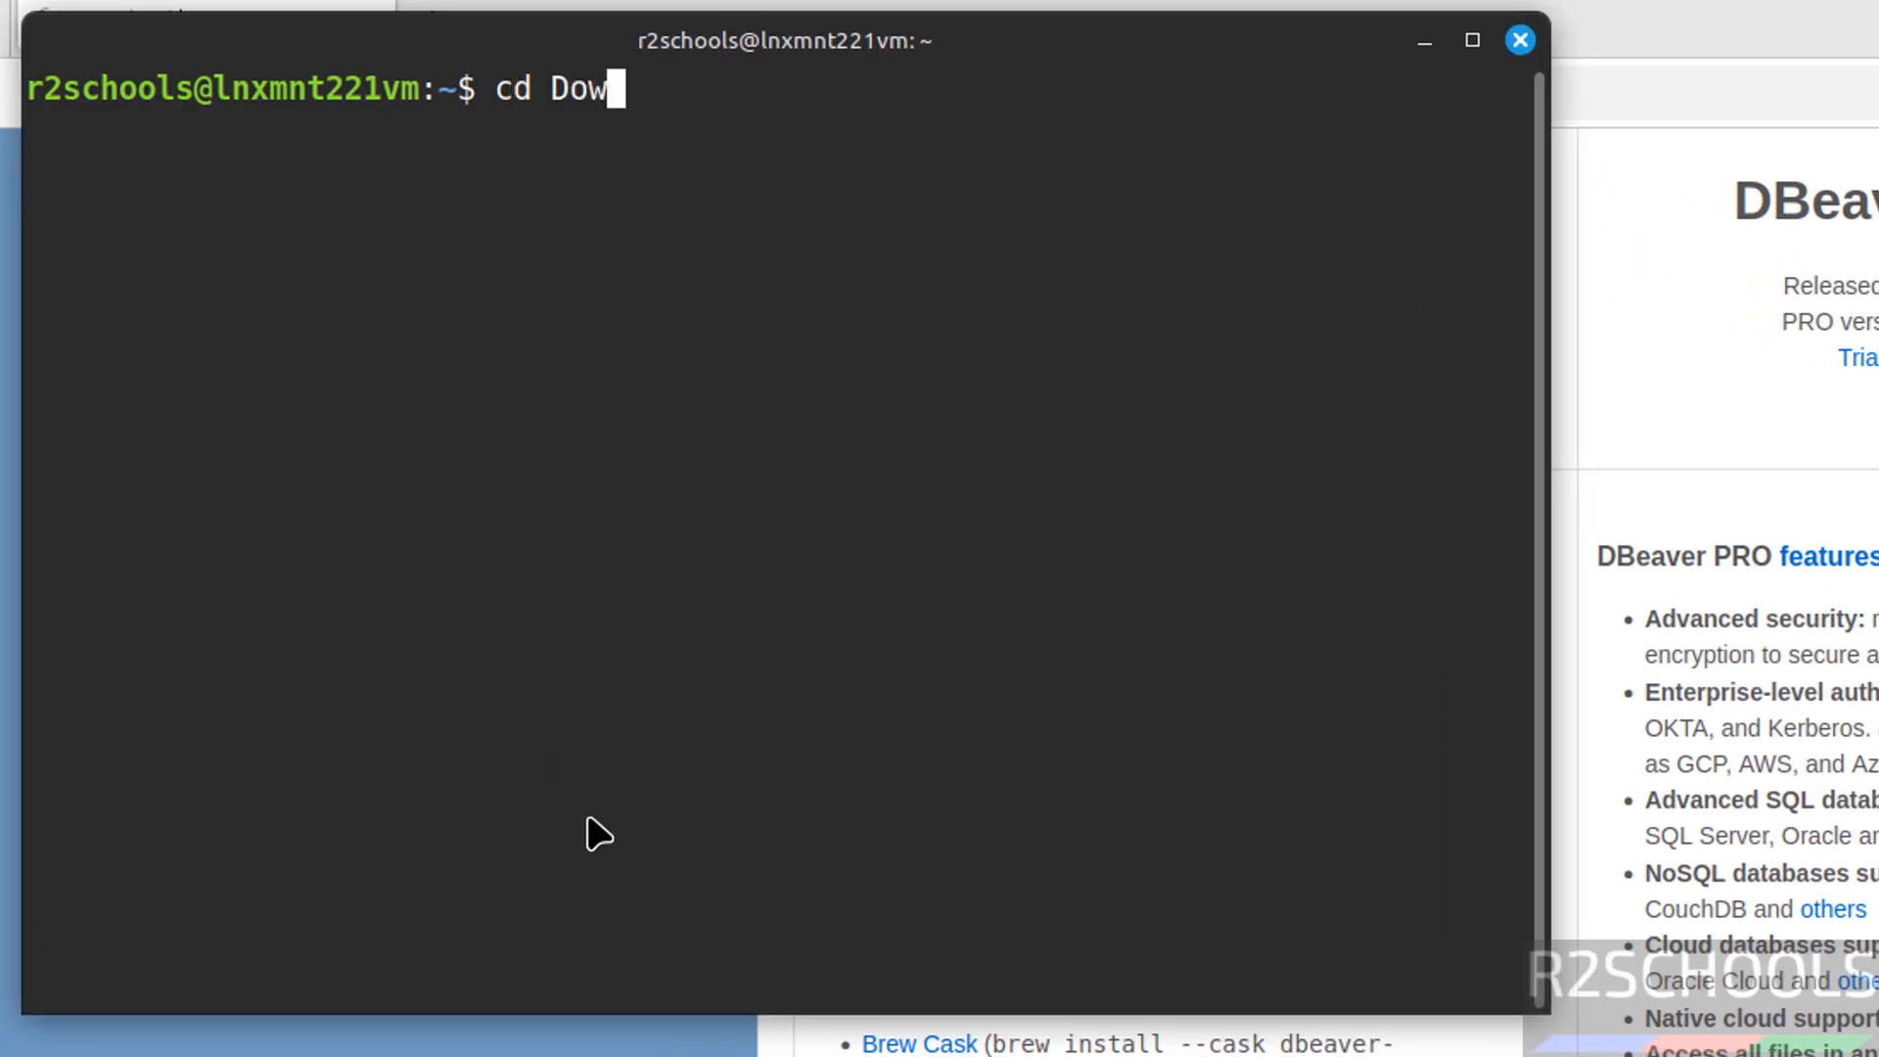
key("Tab")
key("Return")
type("ls")
key("Return")
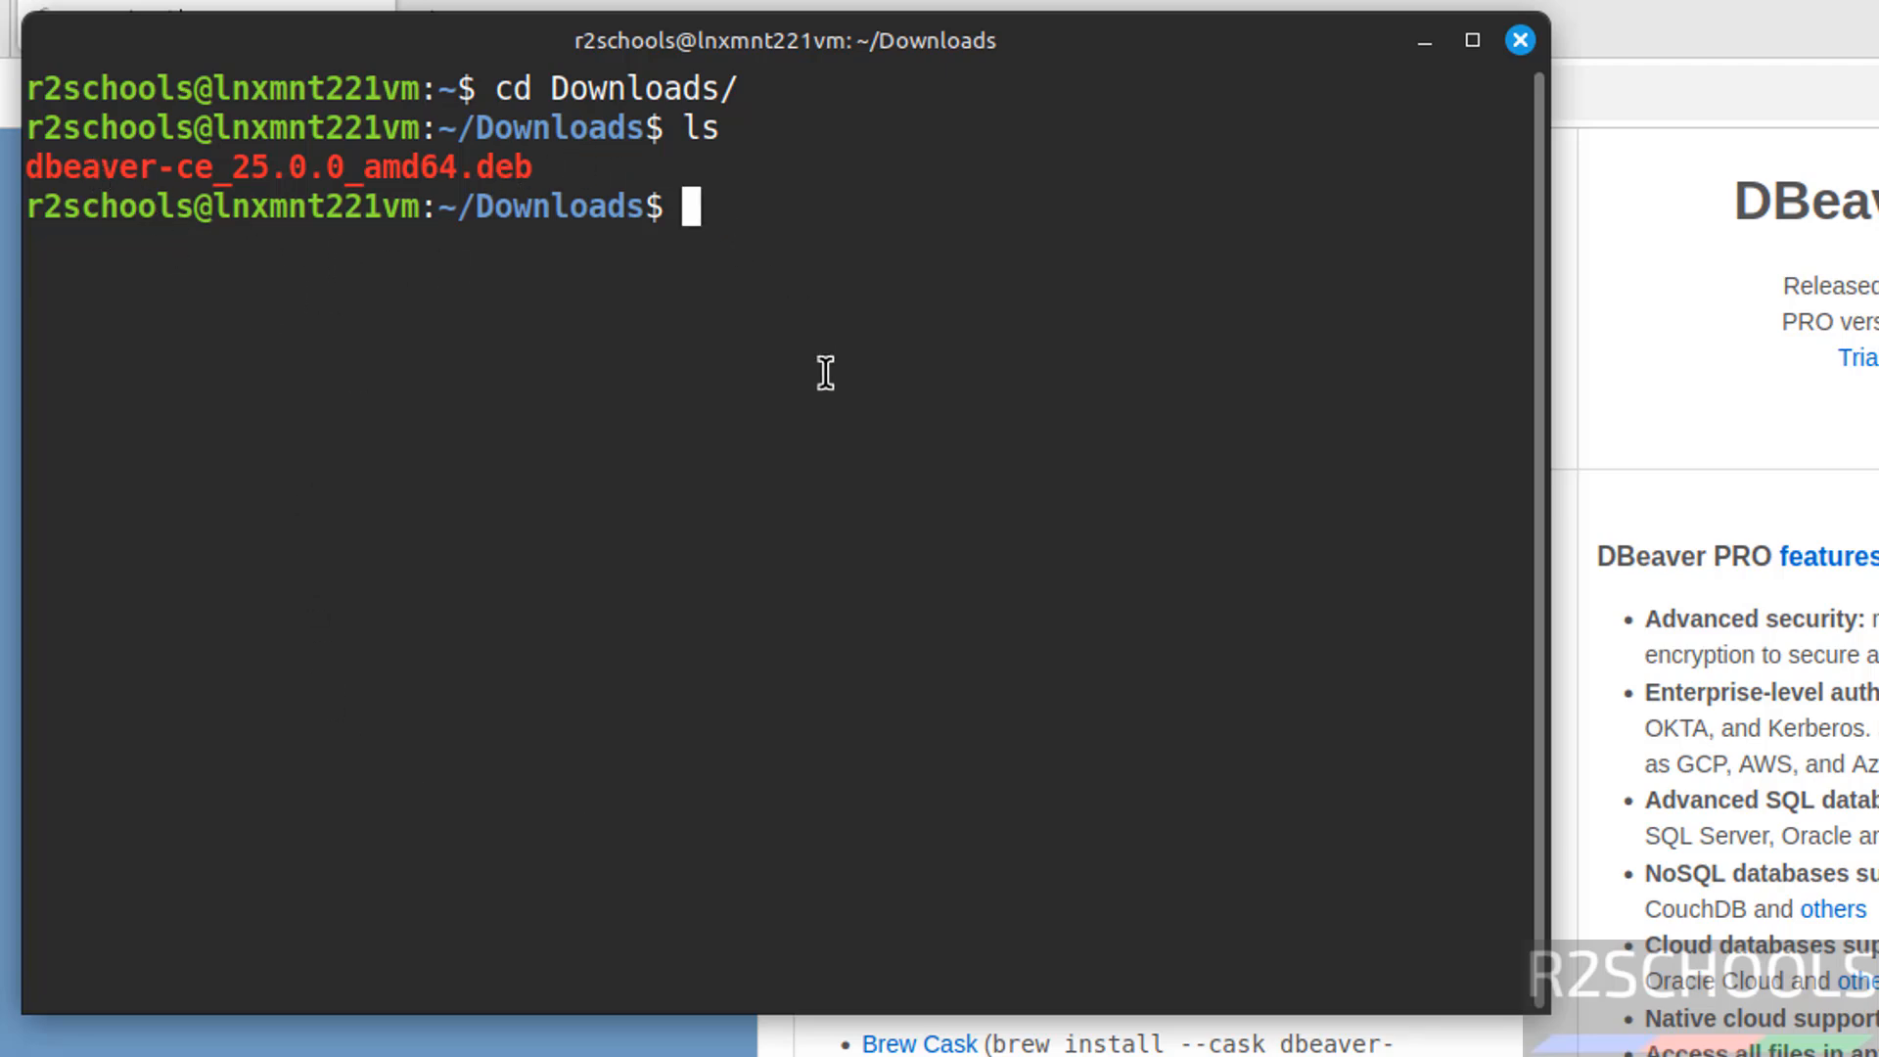
Install dbeaver-ce_25.0.0_amd64.deb with sudo dpkg -i, entering the administrator password
type("sudo d")
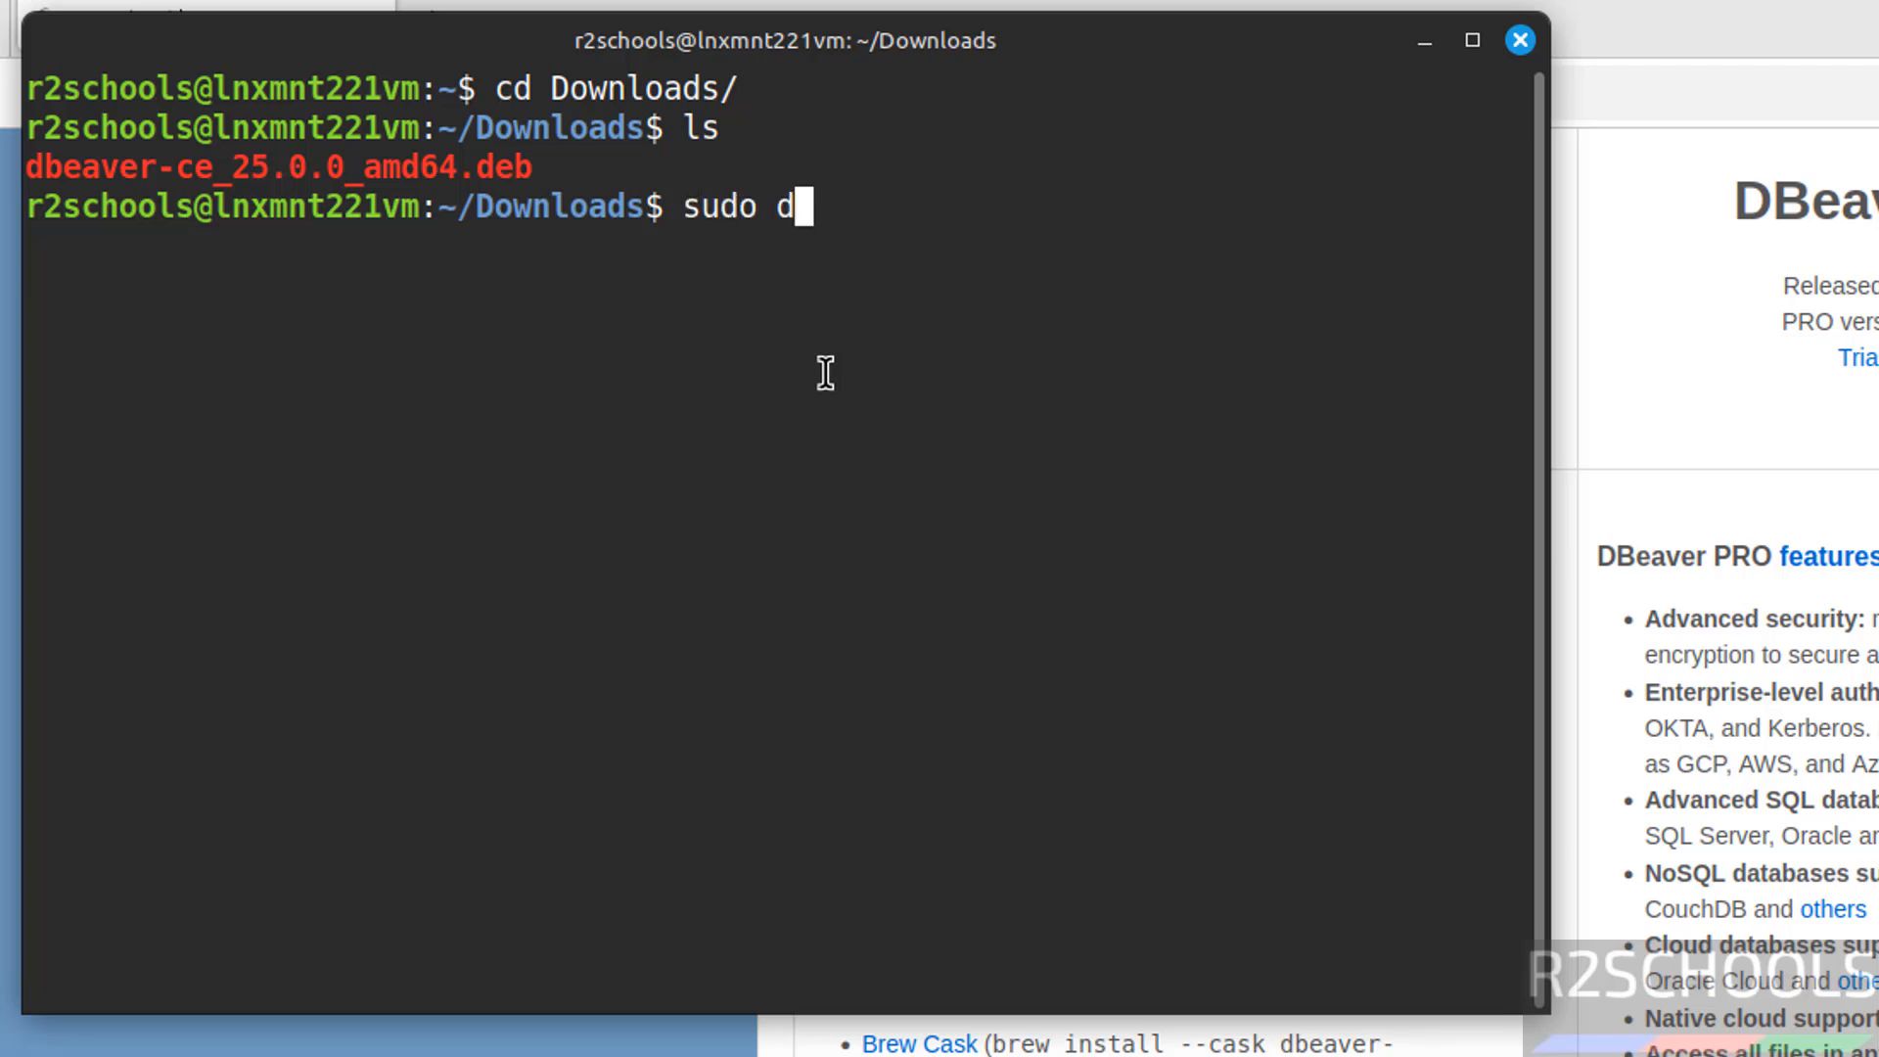
type("pkg -i ")
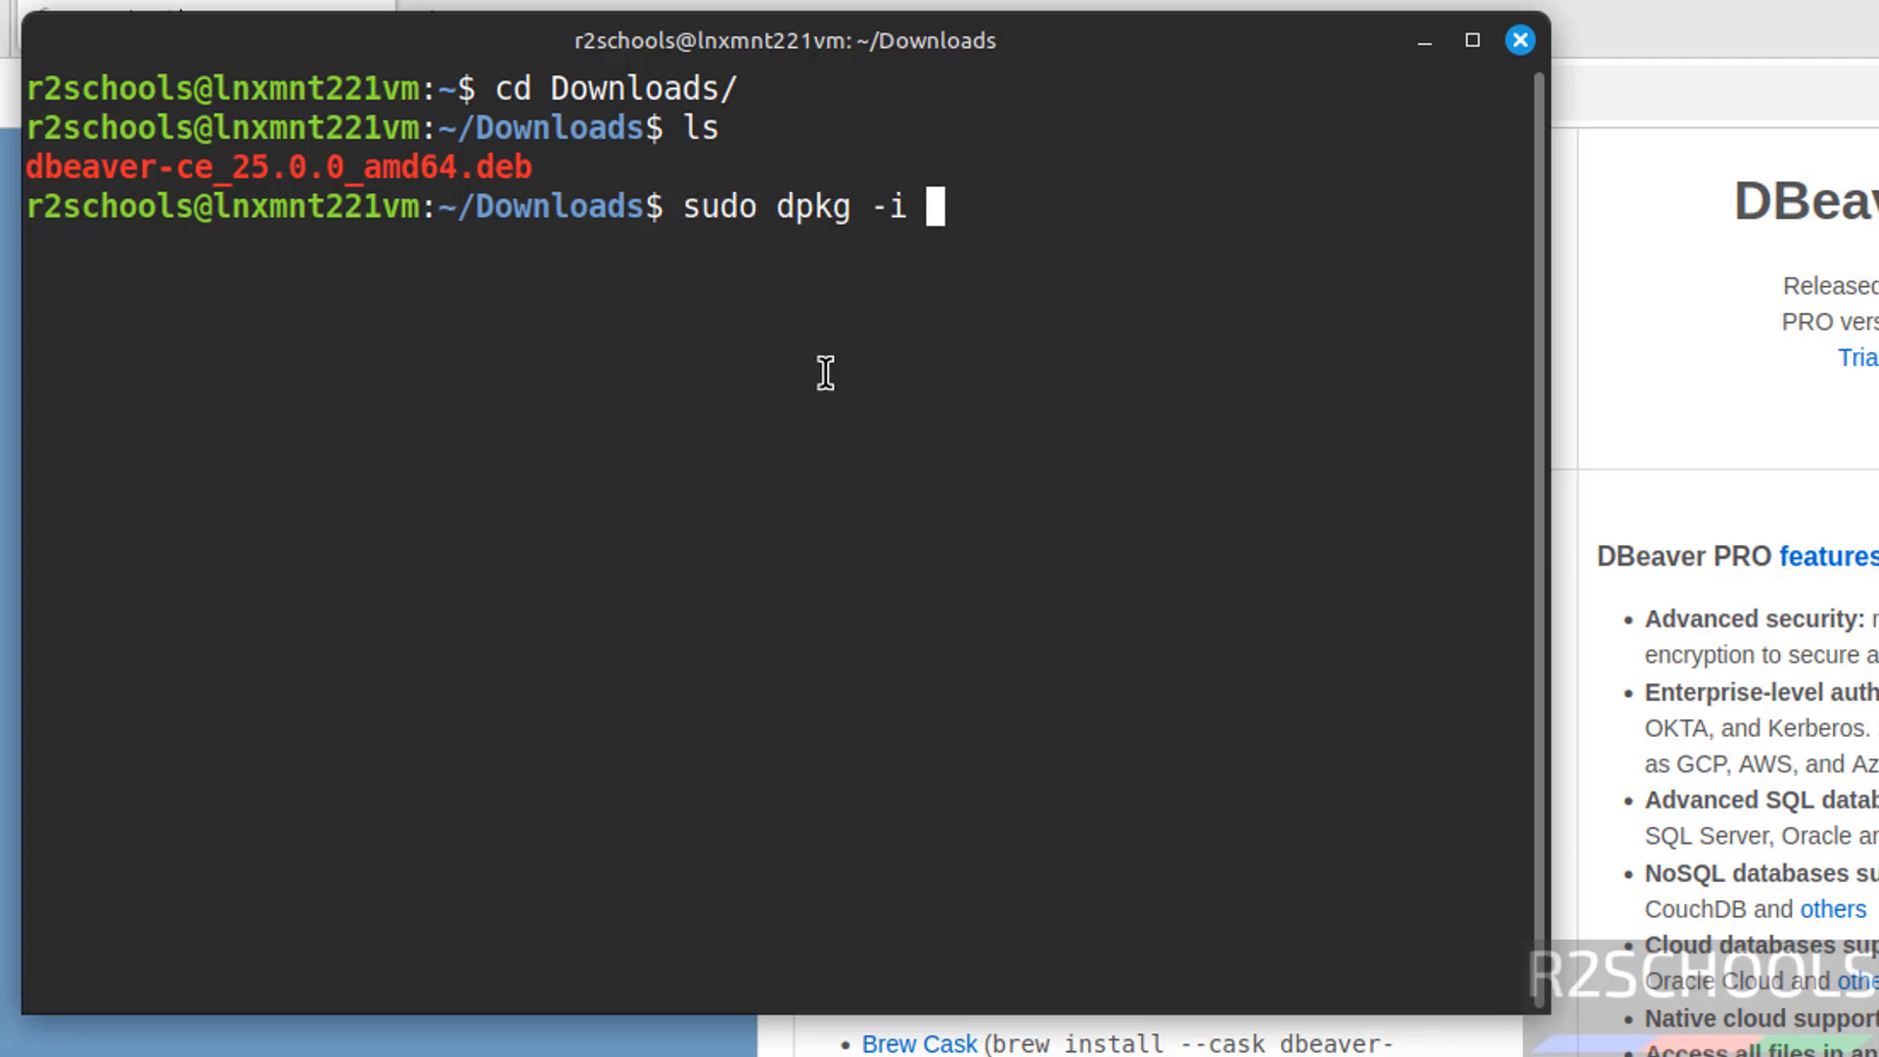
type("dbeav")
key("Tab")
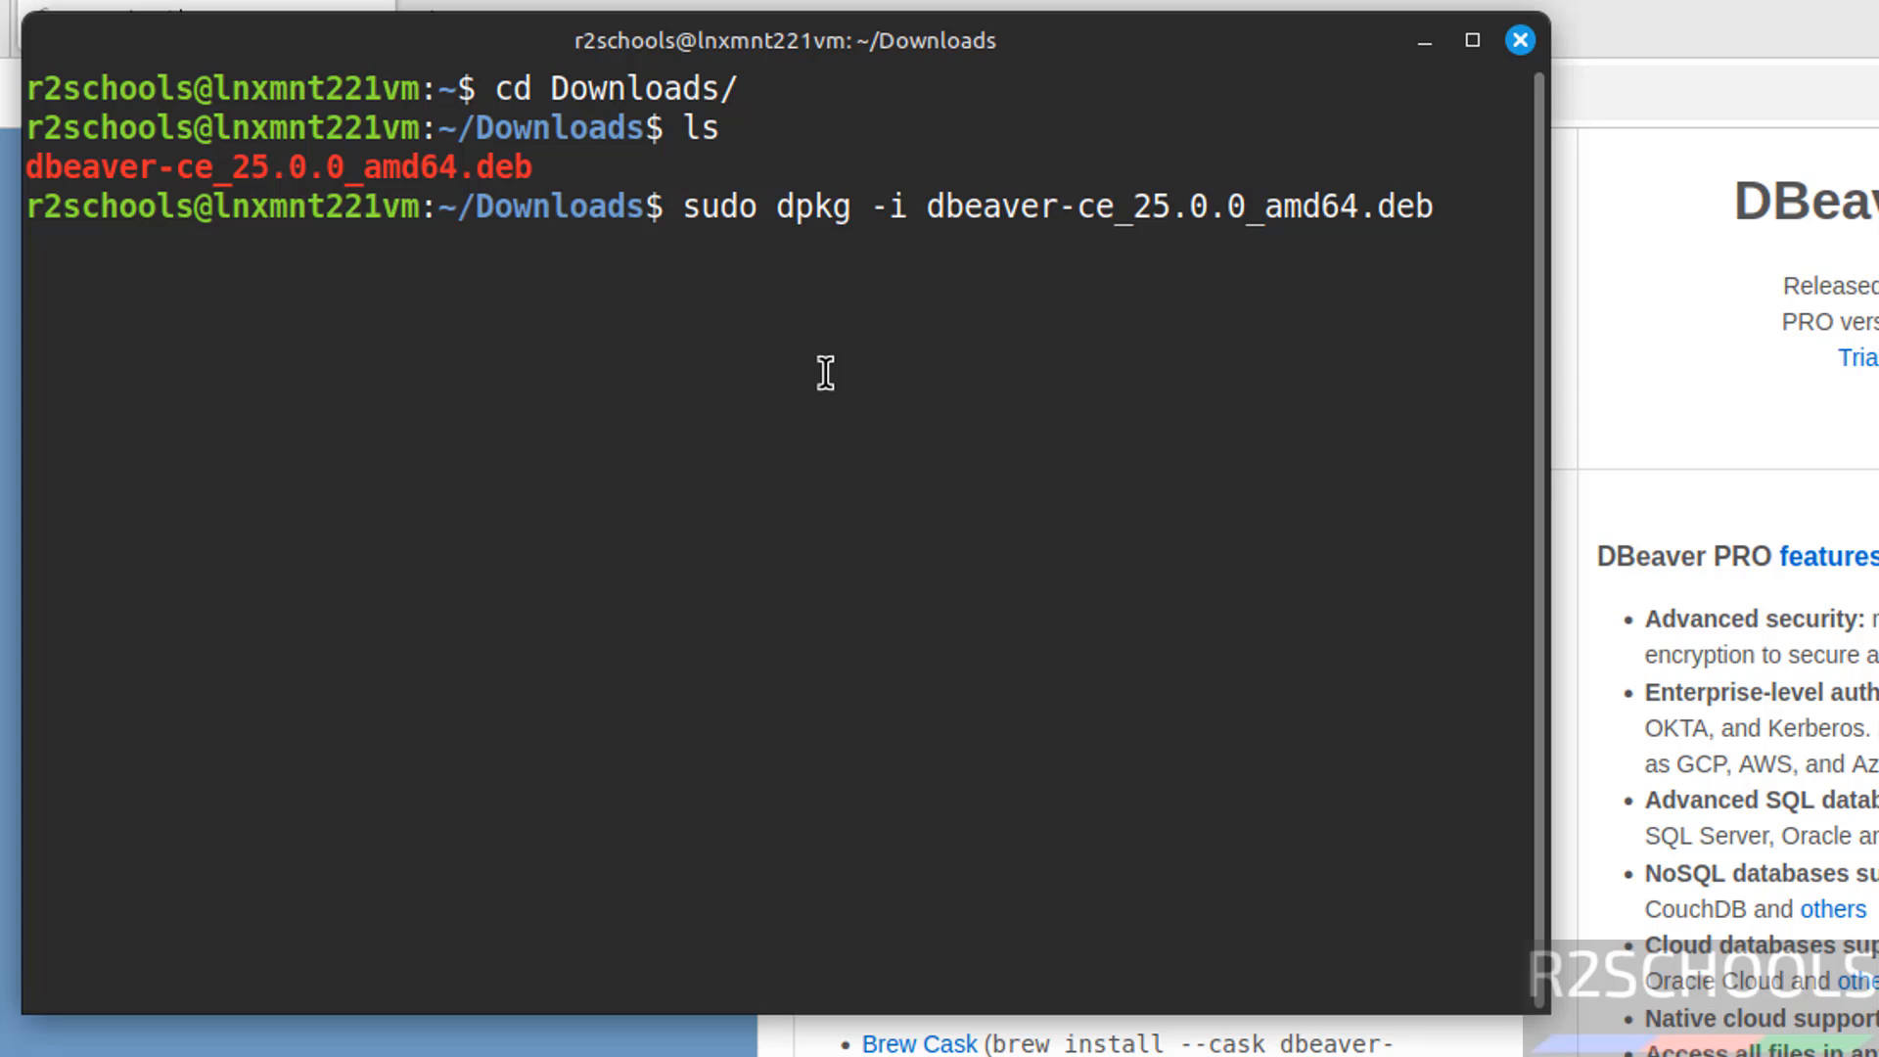
key("Return")
type("******")
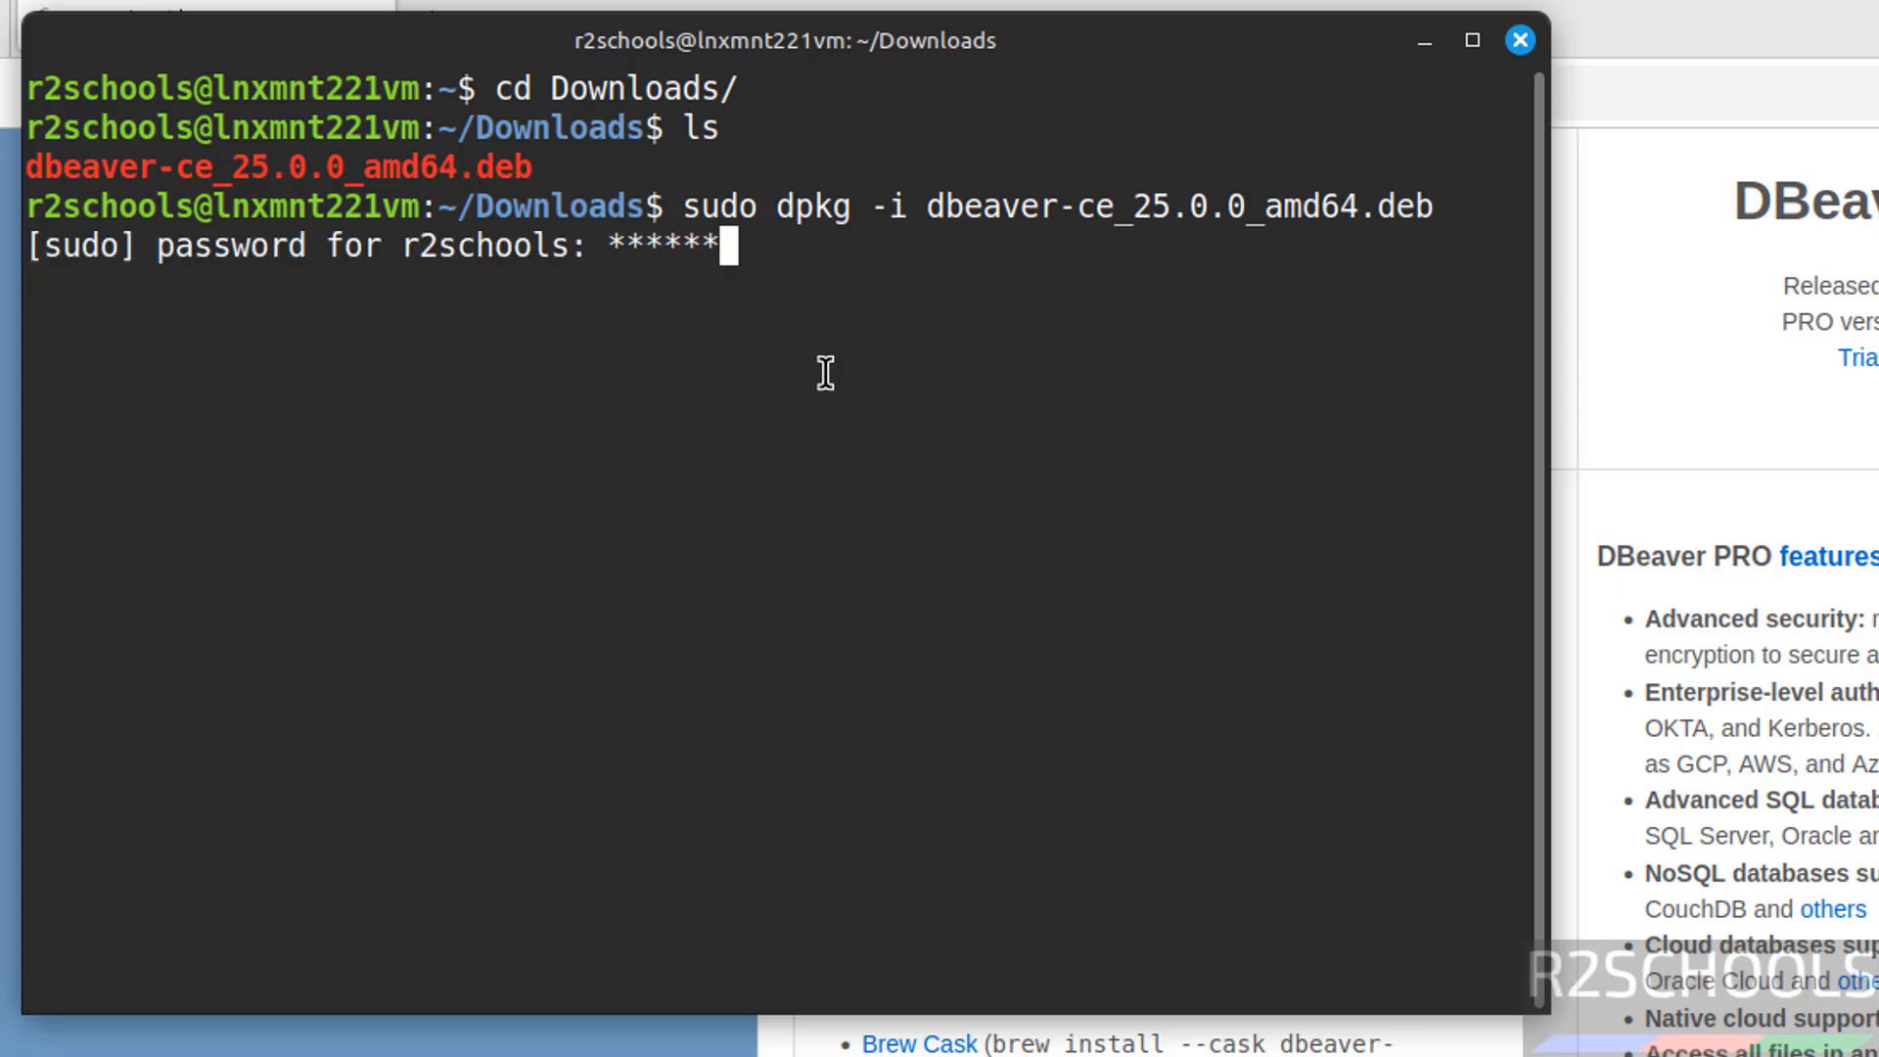
type("***")
key("Return")
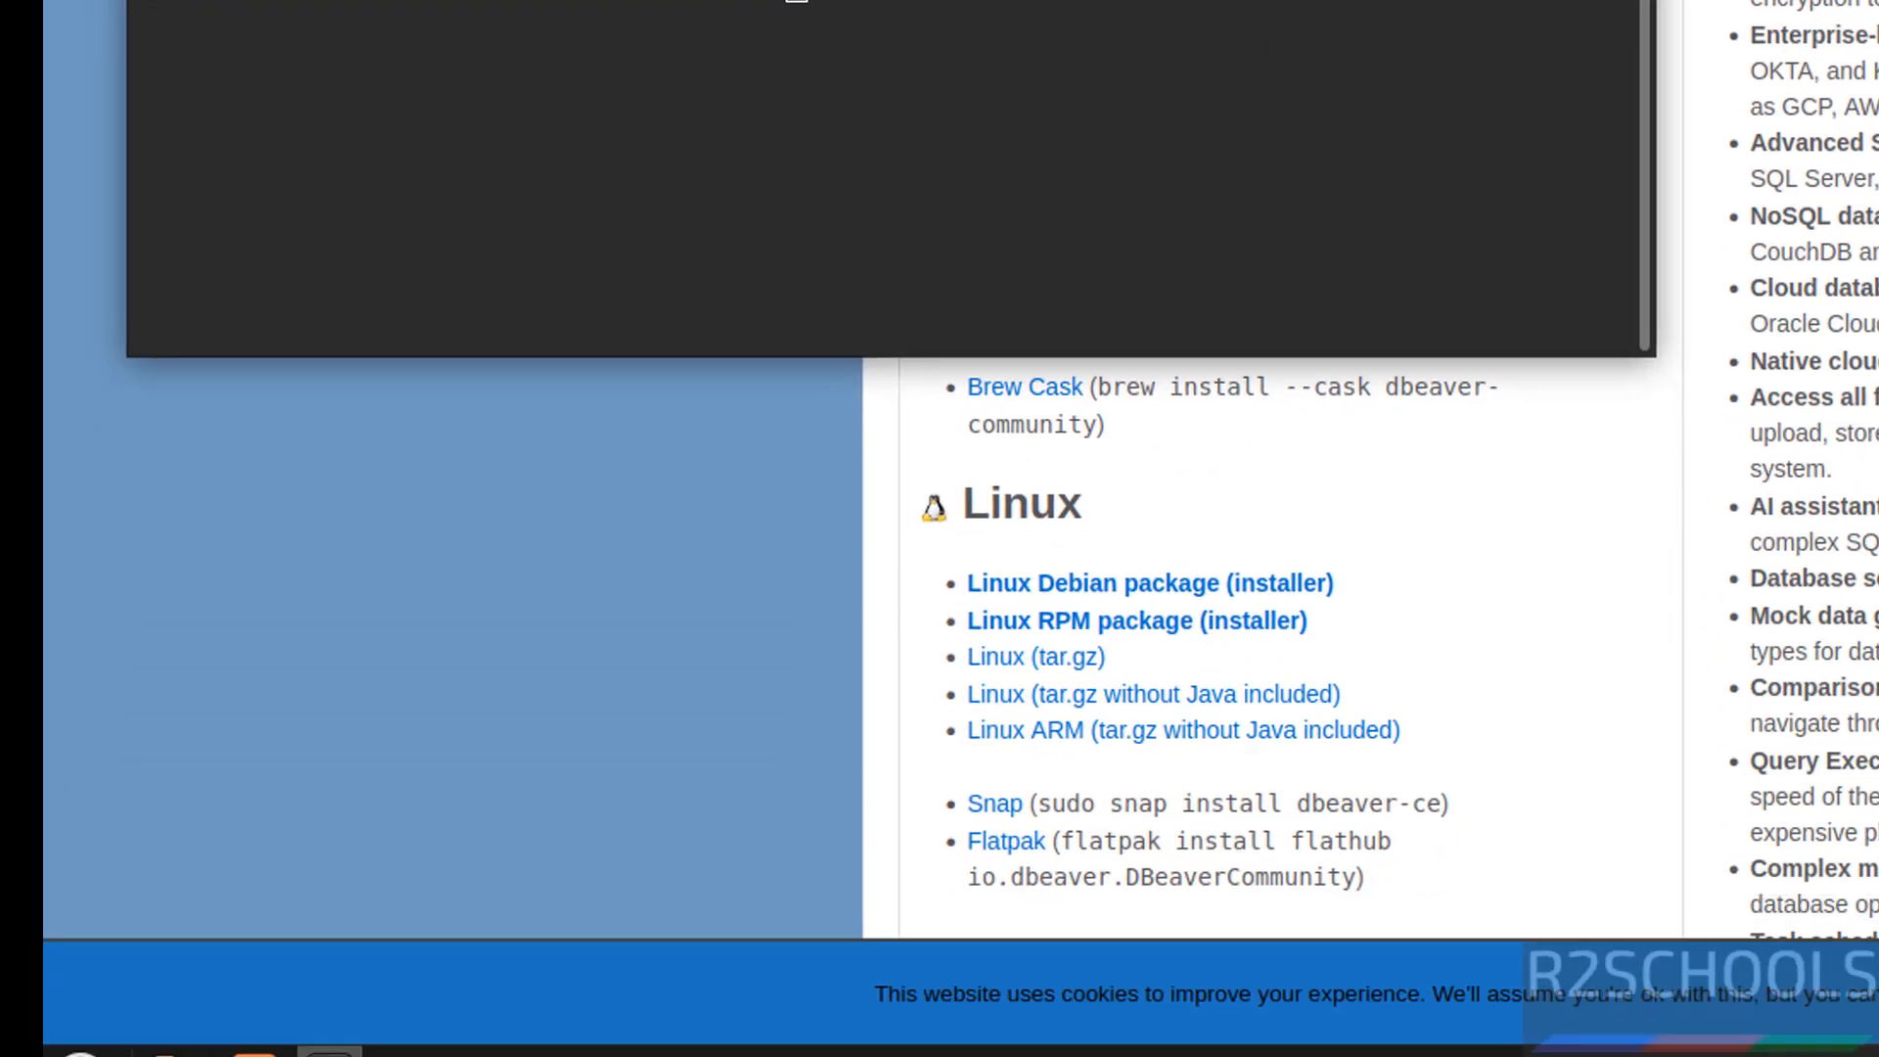
Launch dbeaver-ce from the applications menu, declining the sample database and closing the startup dialogs
left_click(41, 1022)
type("db")
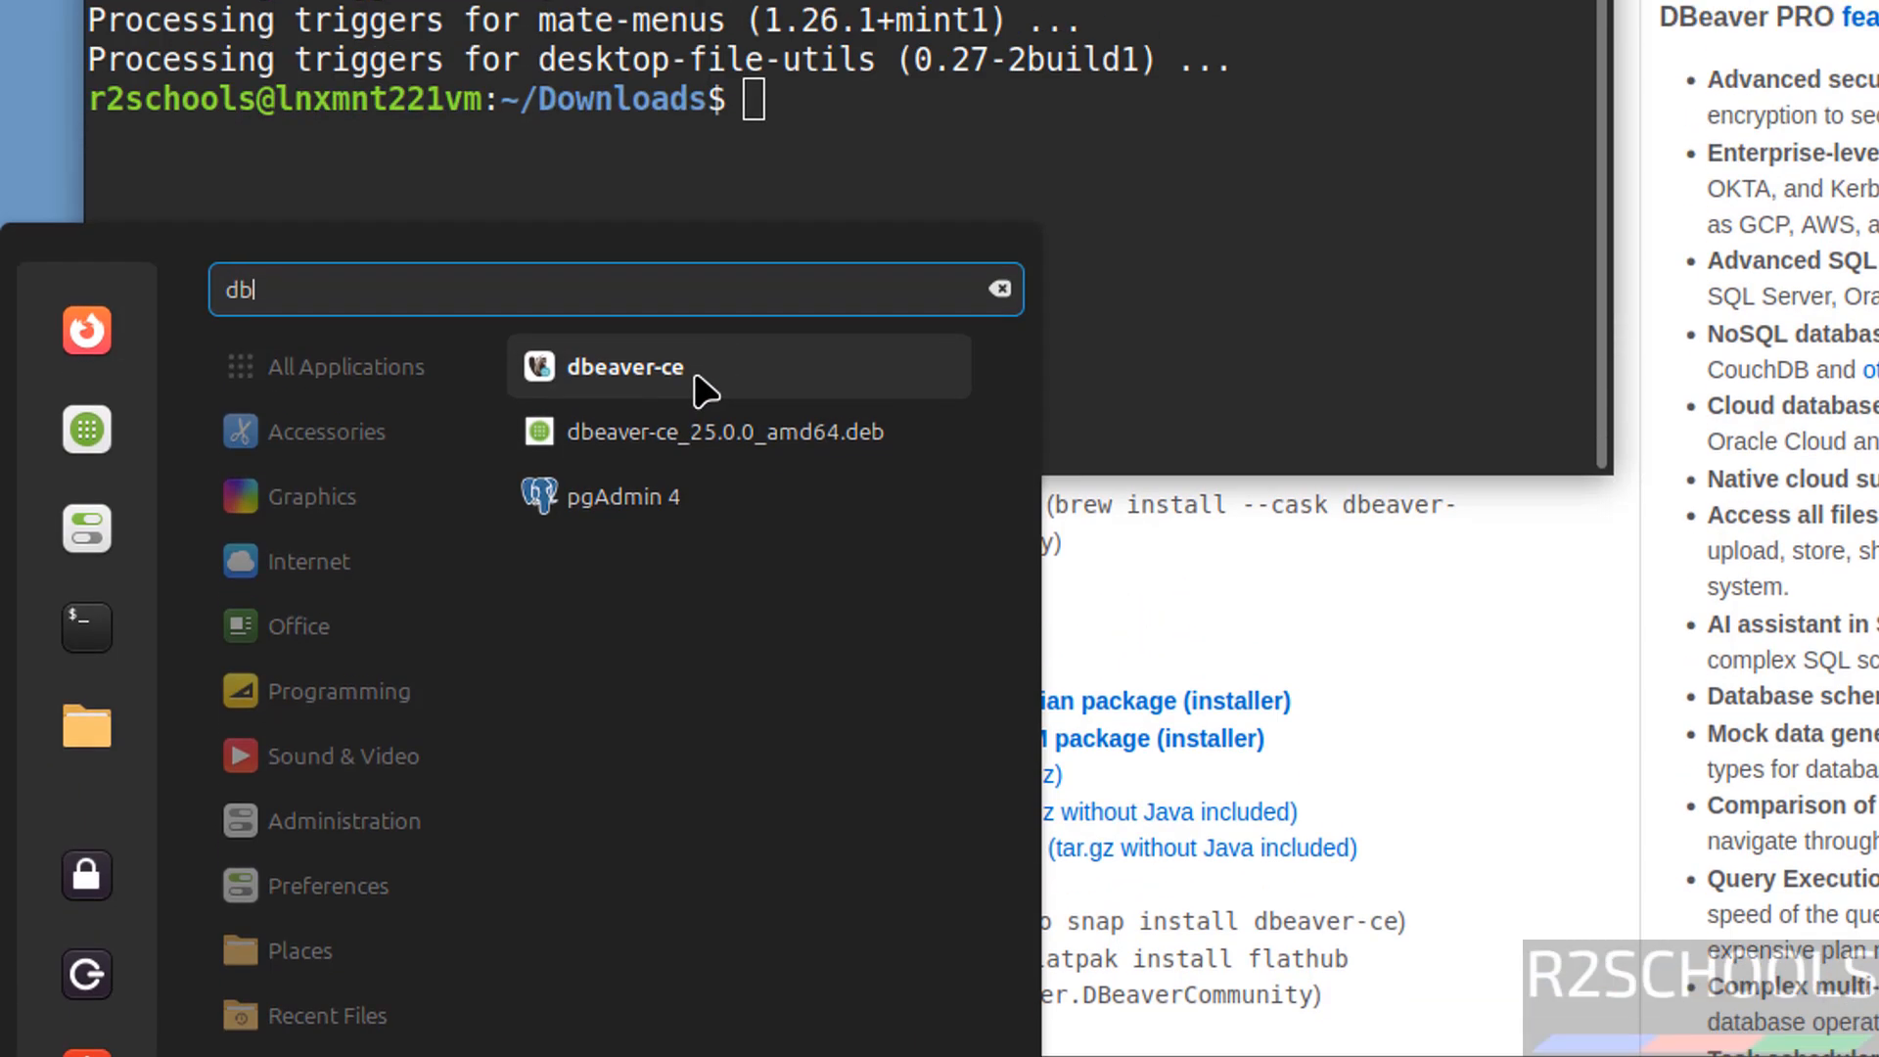
left_click(700, 208)
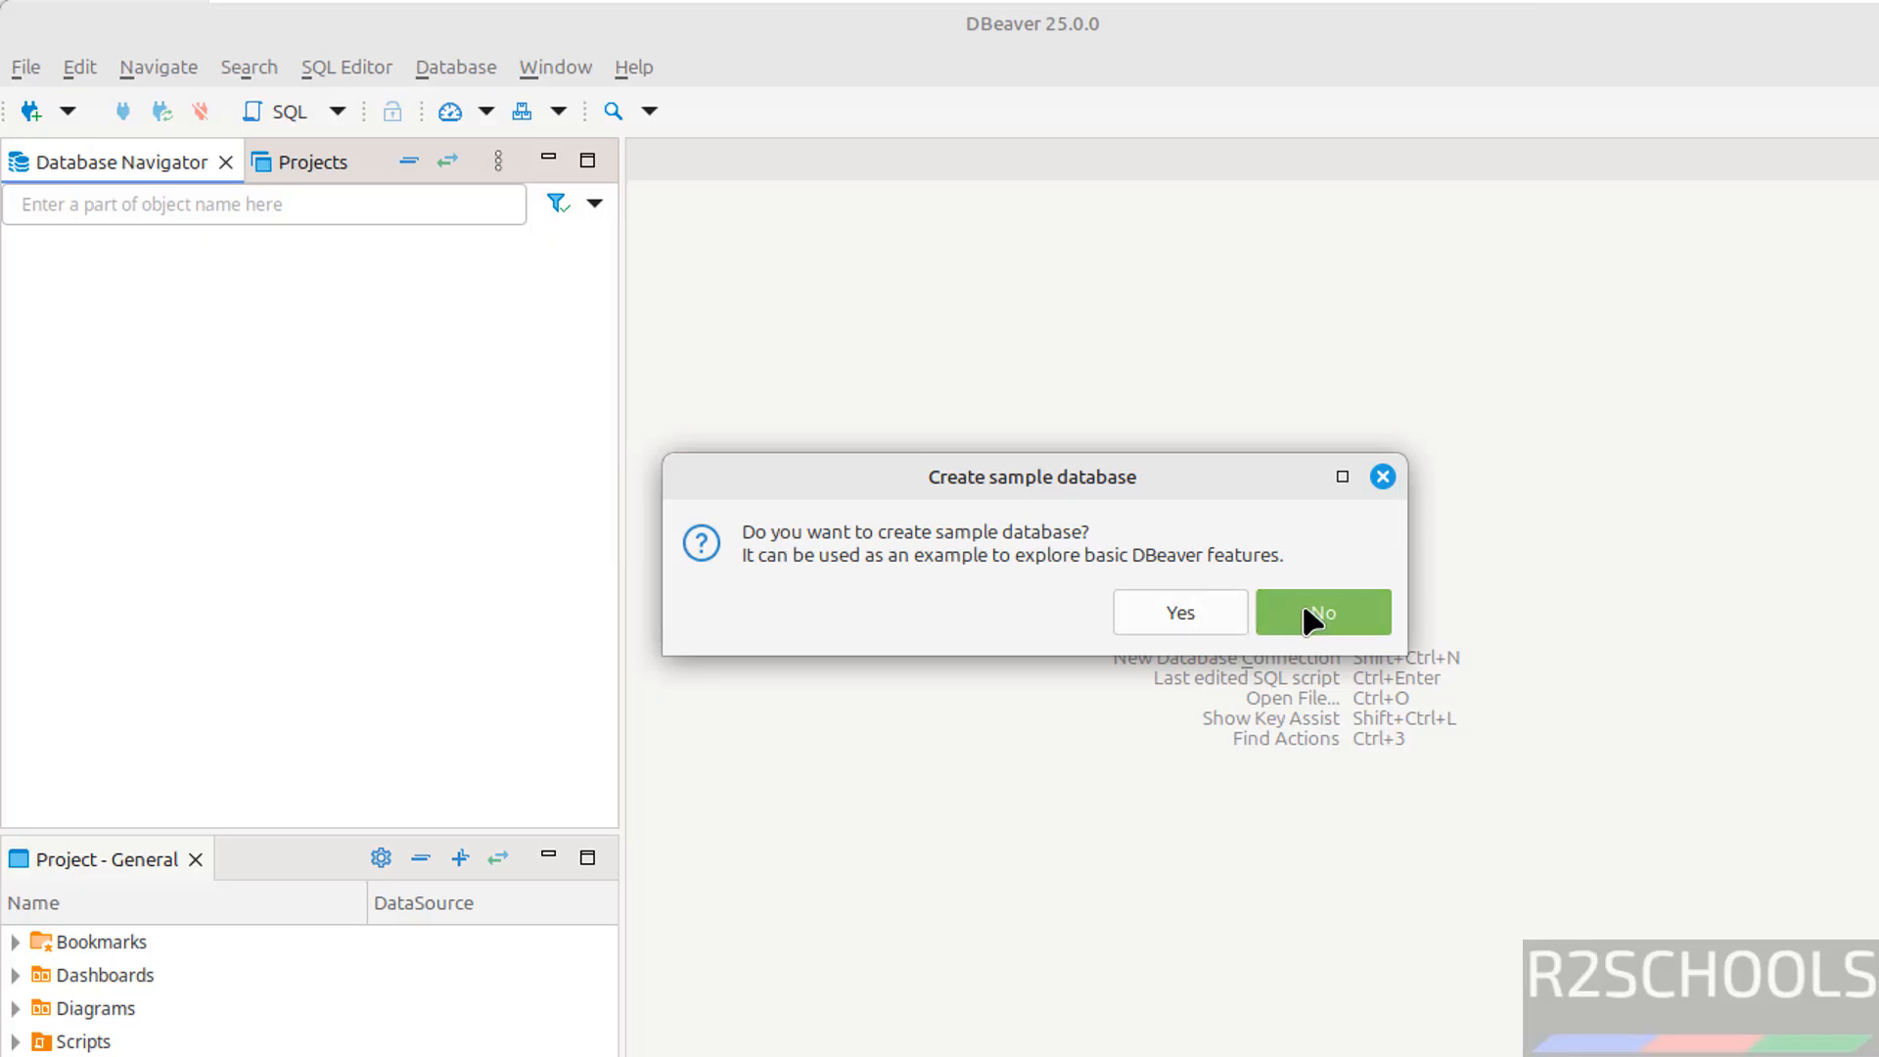
left_click(1312, 615)
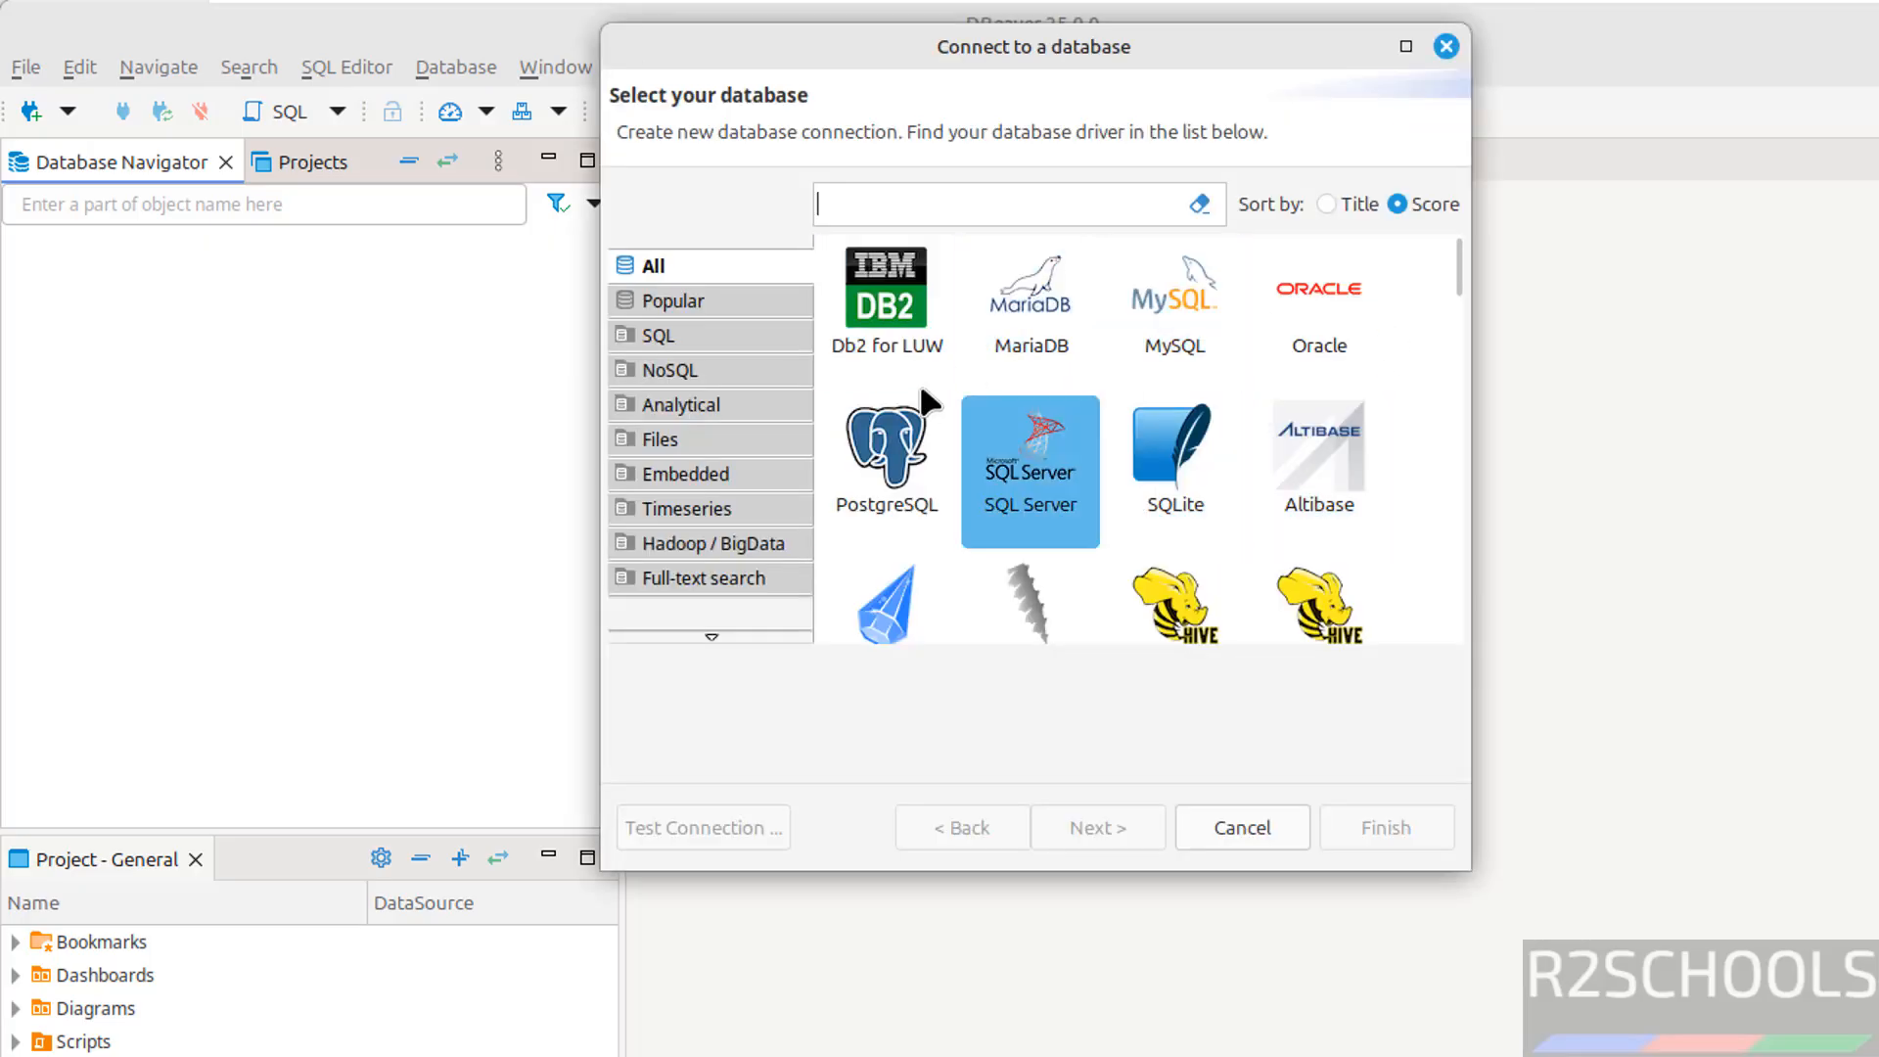
left_click(1446, 46)
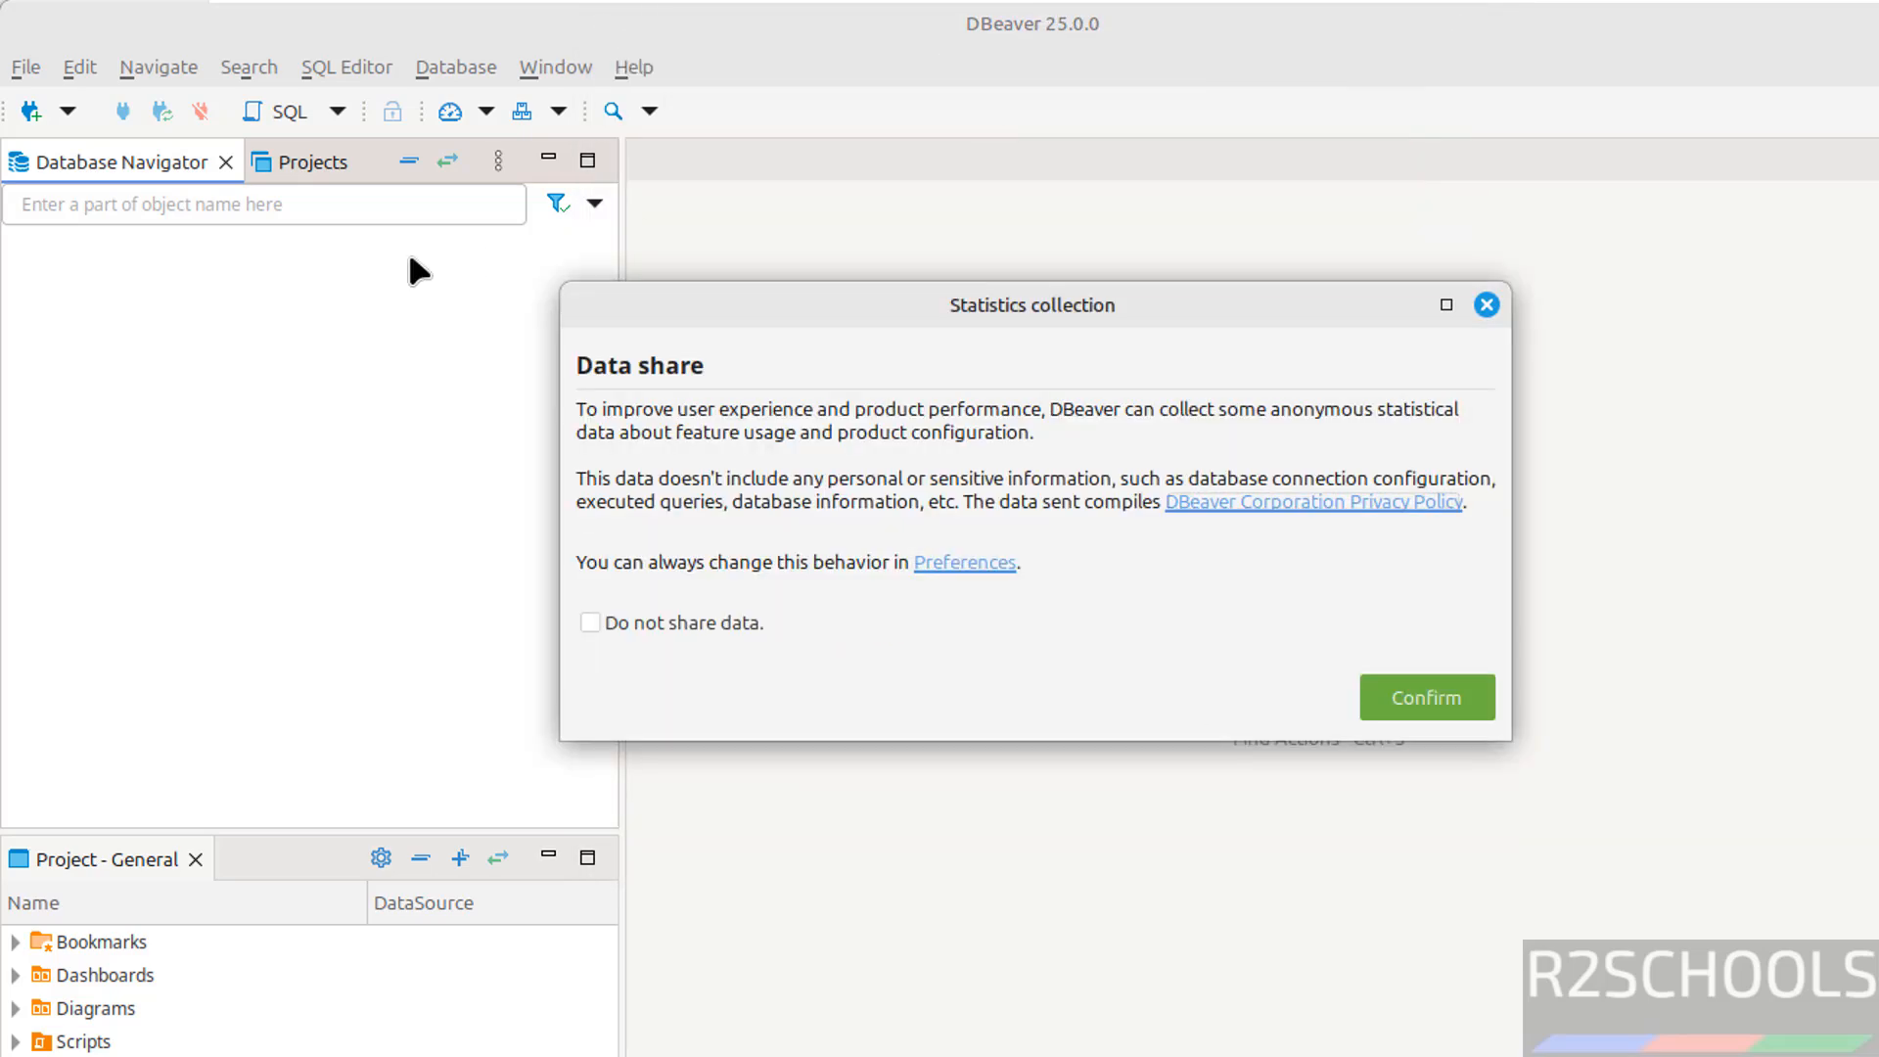
left_click(1486, 305)
Delete the dbeaver-ce .deb installer from Downloads and confirm the folder is empty
key("alt+Tab")
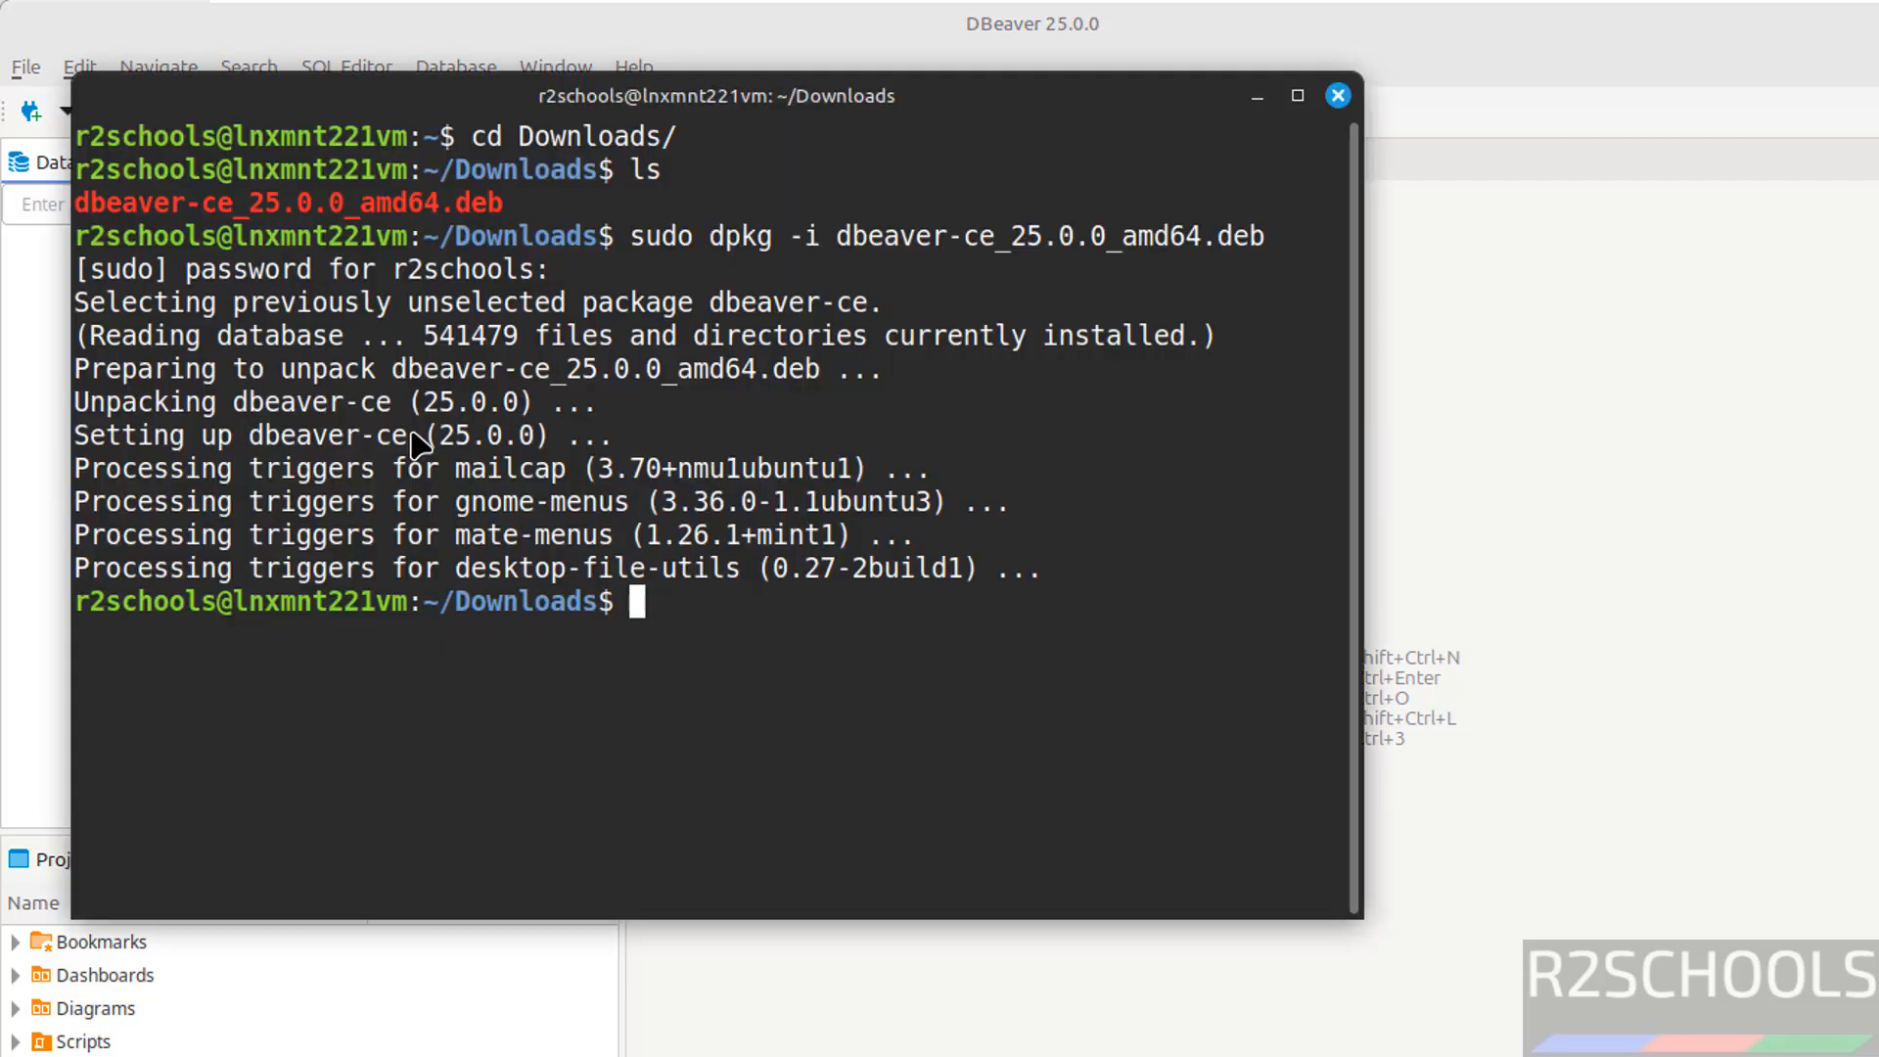
type("ls")
key("Return")
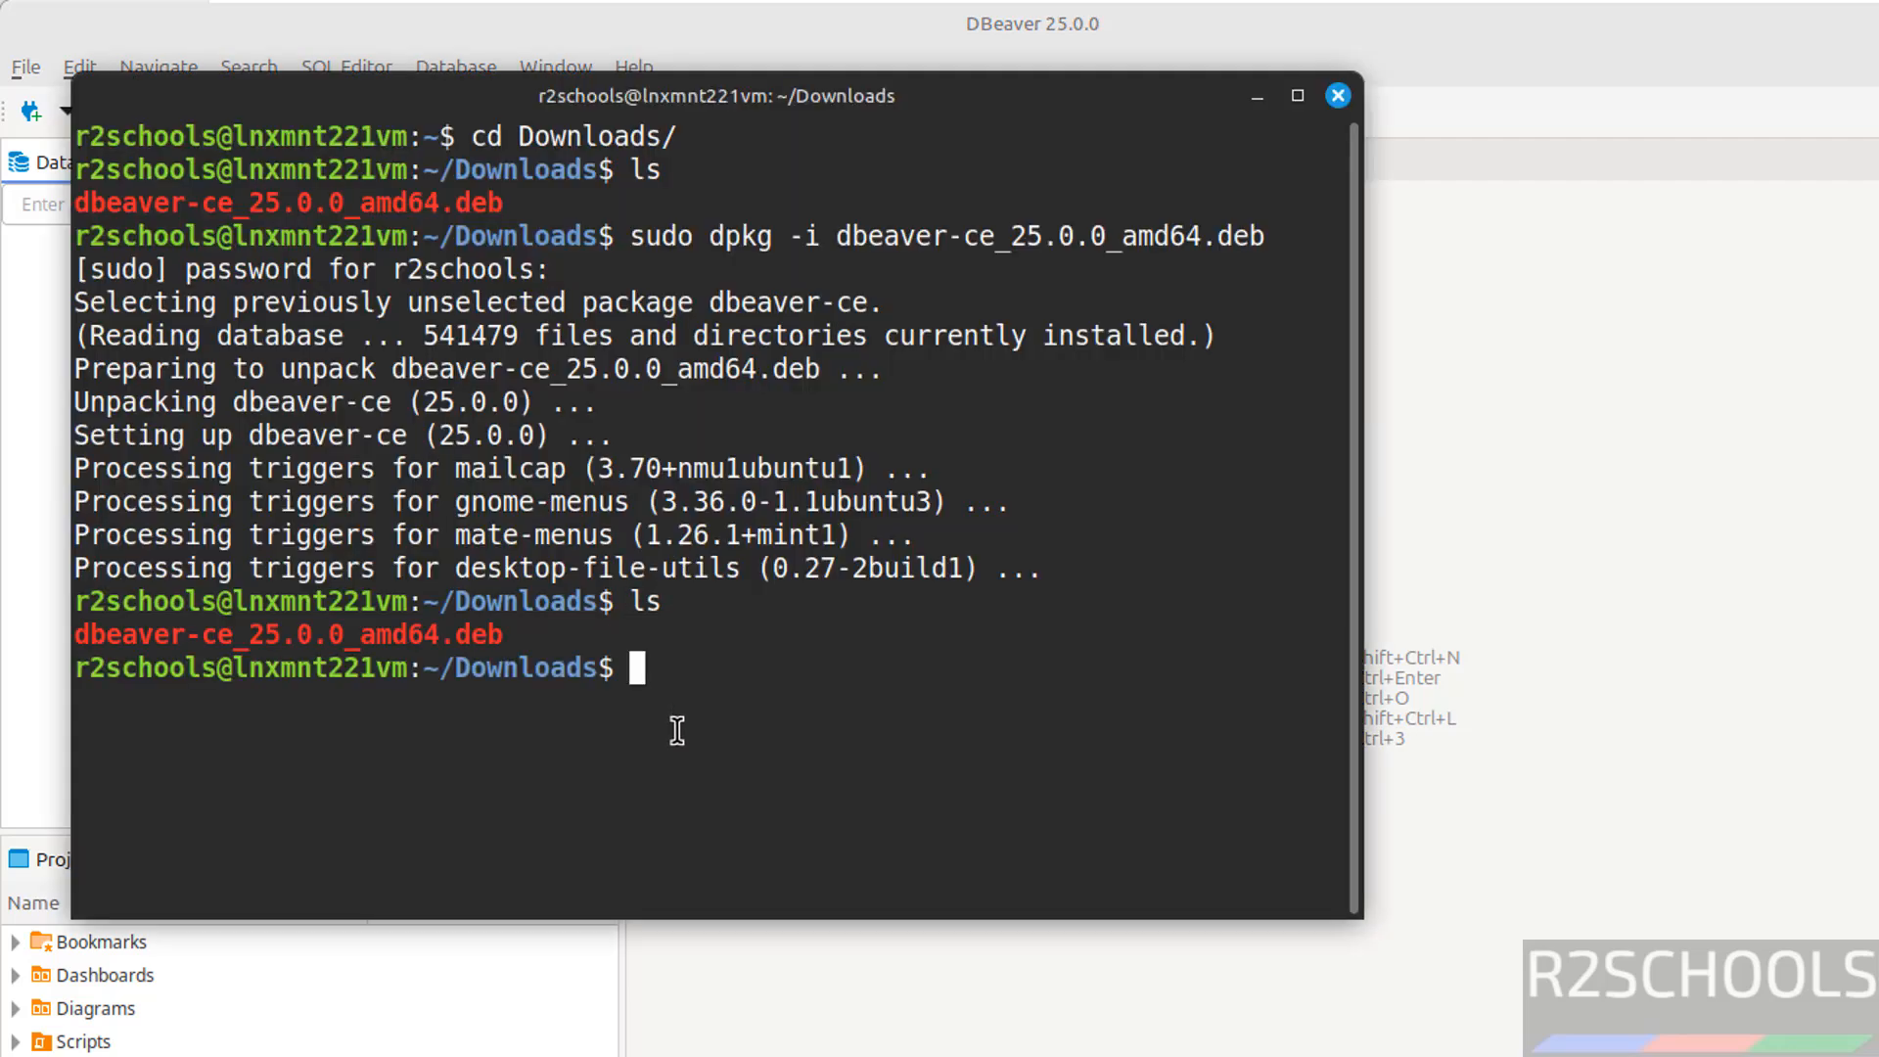
type("rm db")
key("Tab")
key("Return")
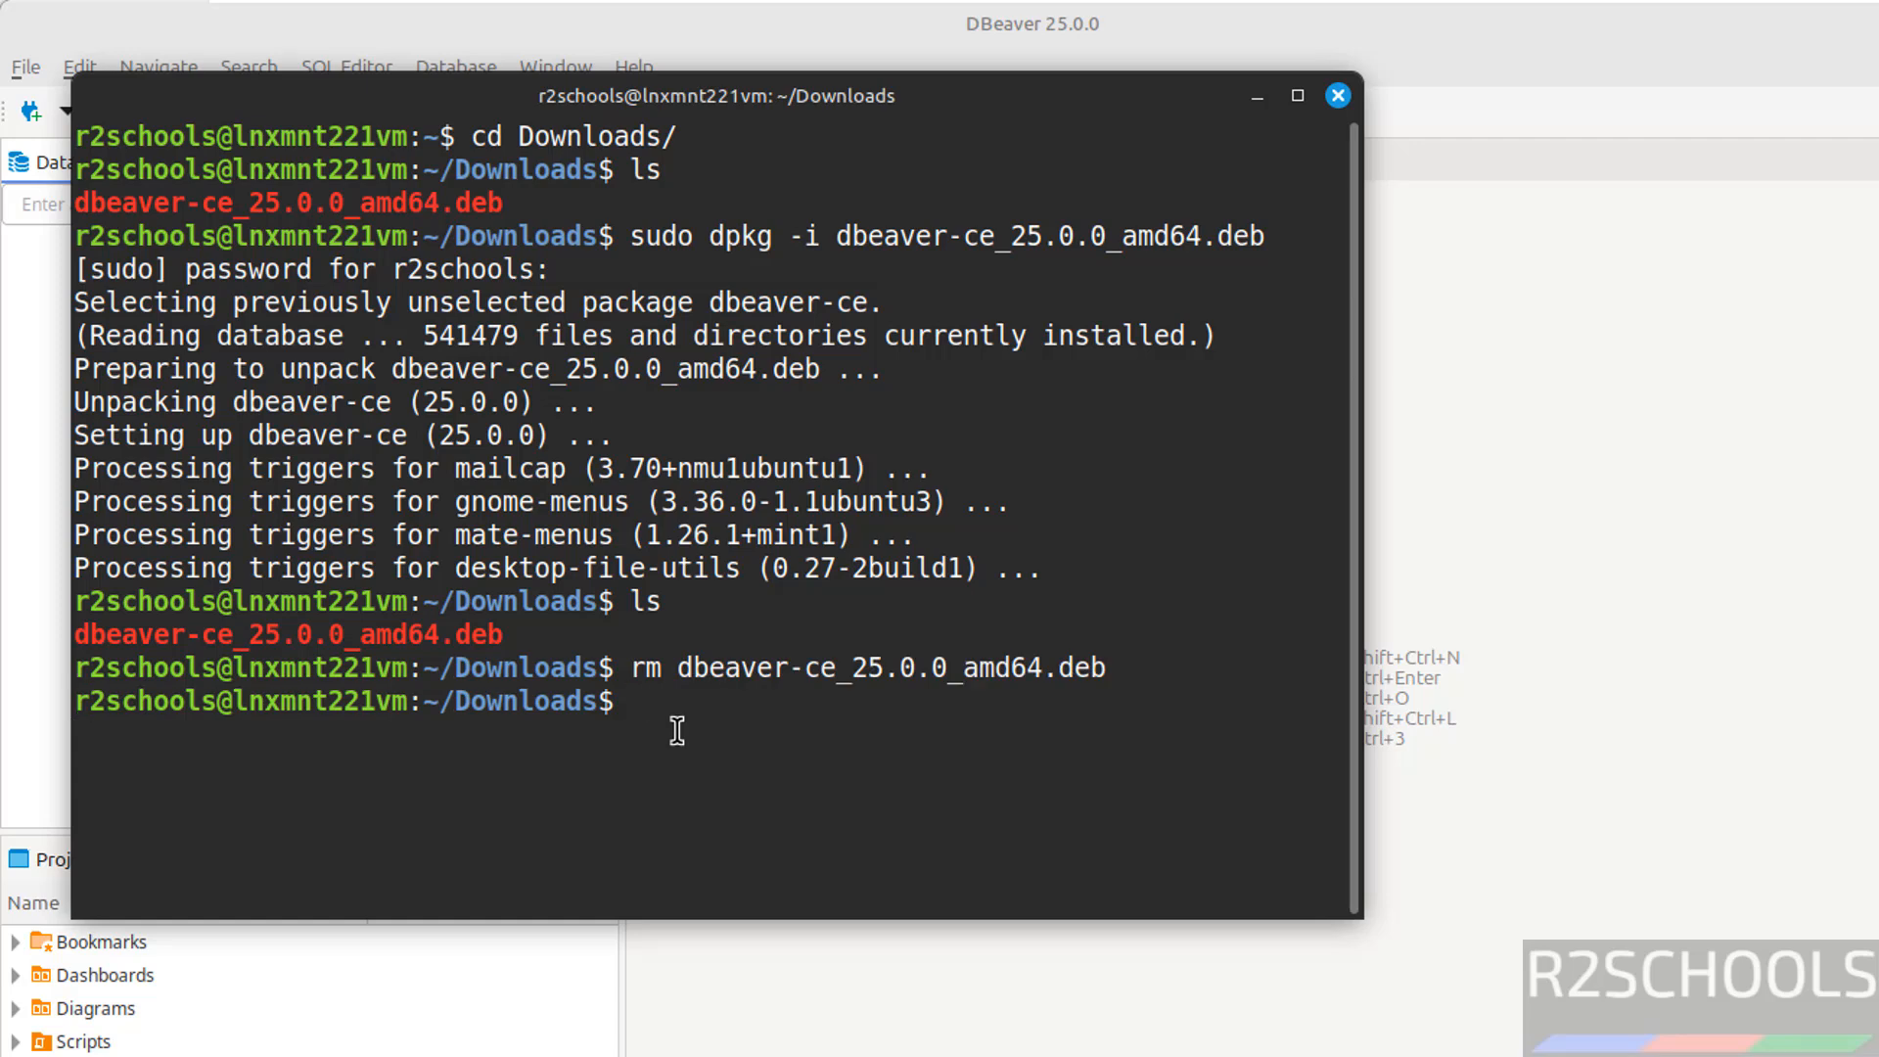
type("ls")
key("Return")
key("alt+Tab")
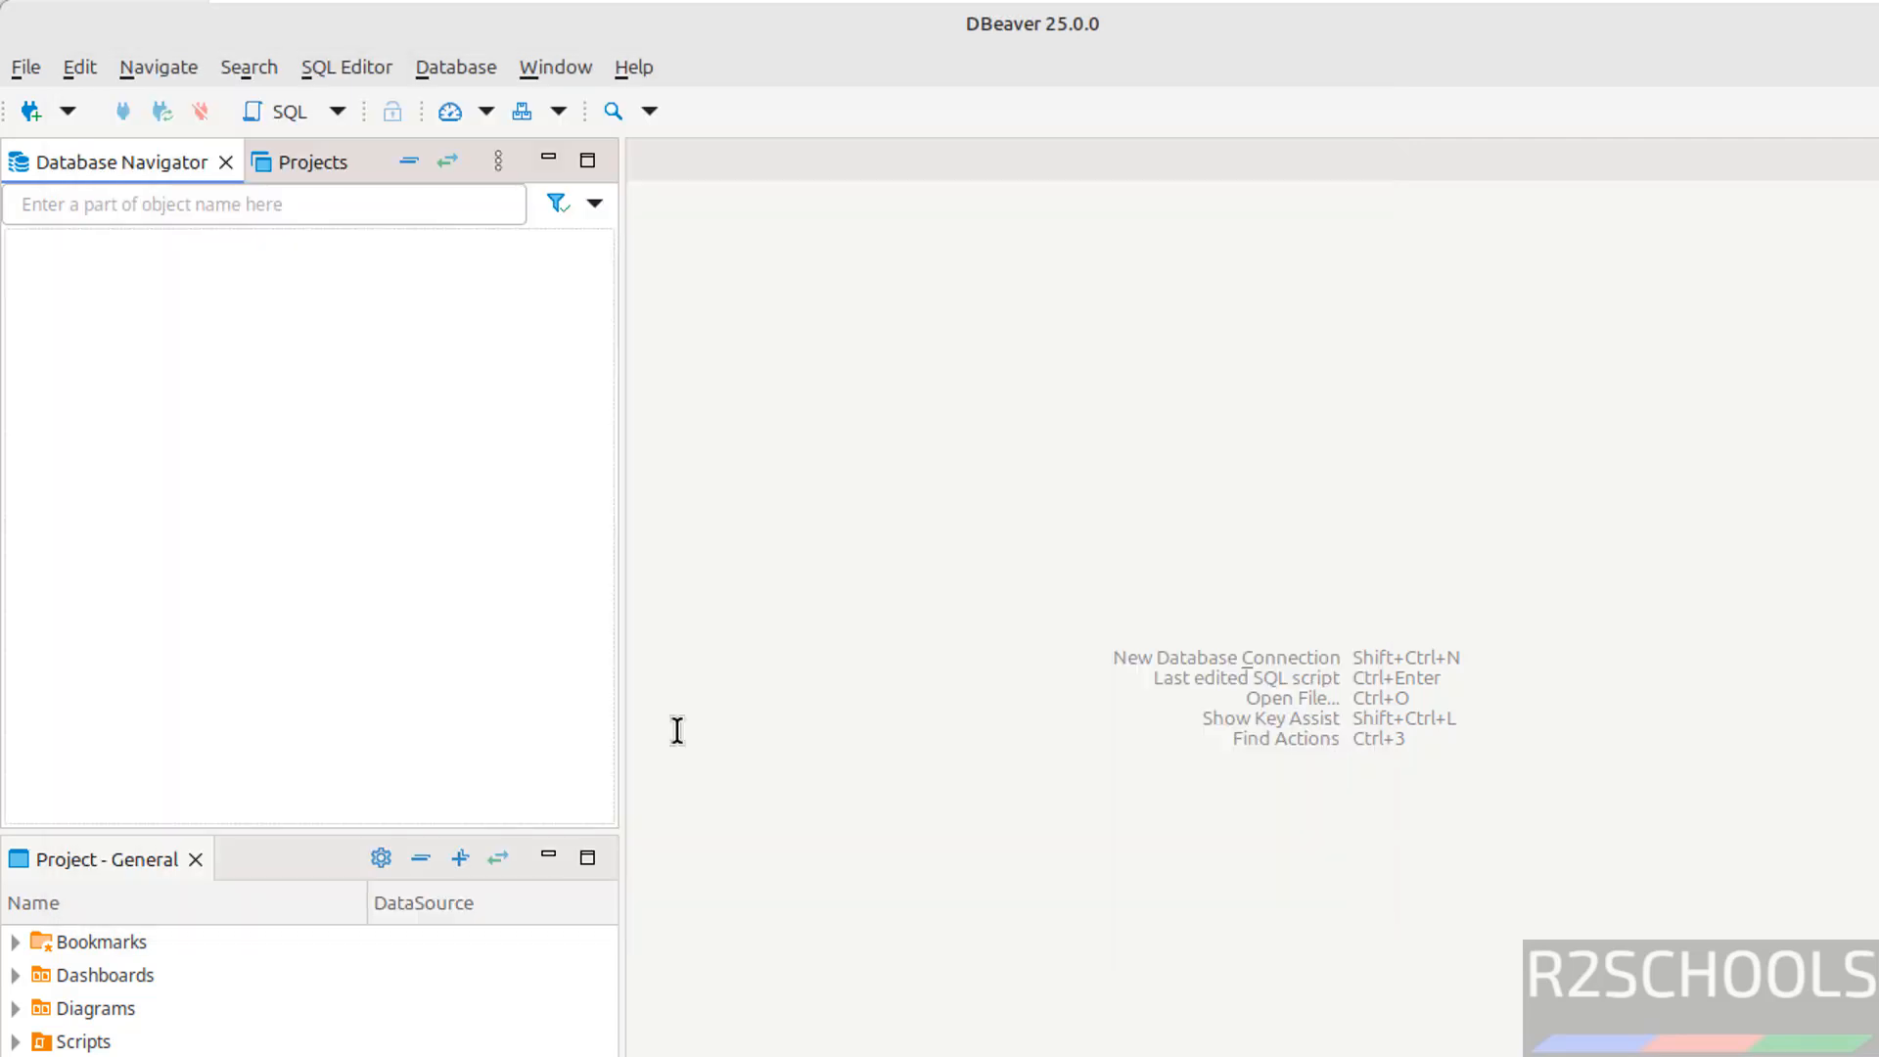
Start a new PostgreSQL connection with Show all databases checked and the account password entered
left_click(29, 111)
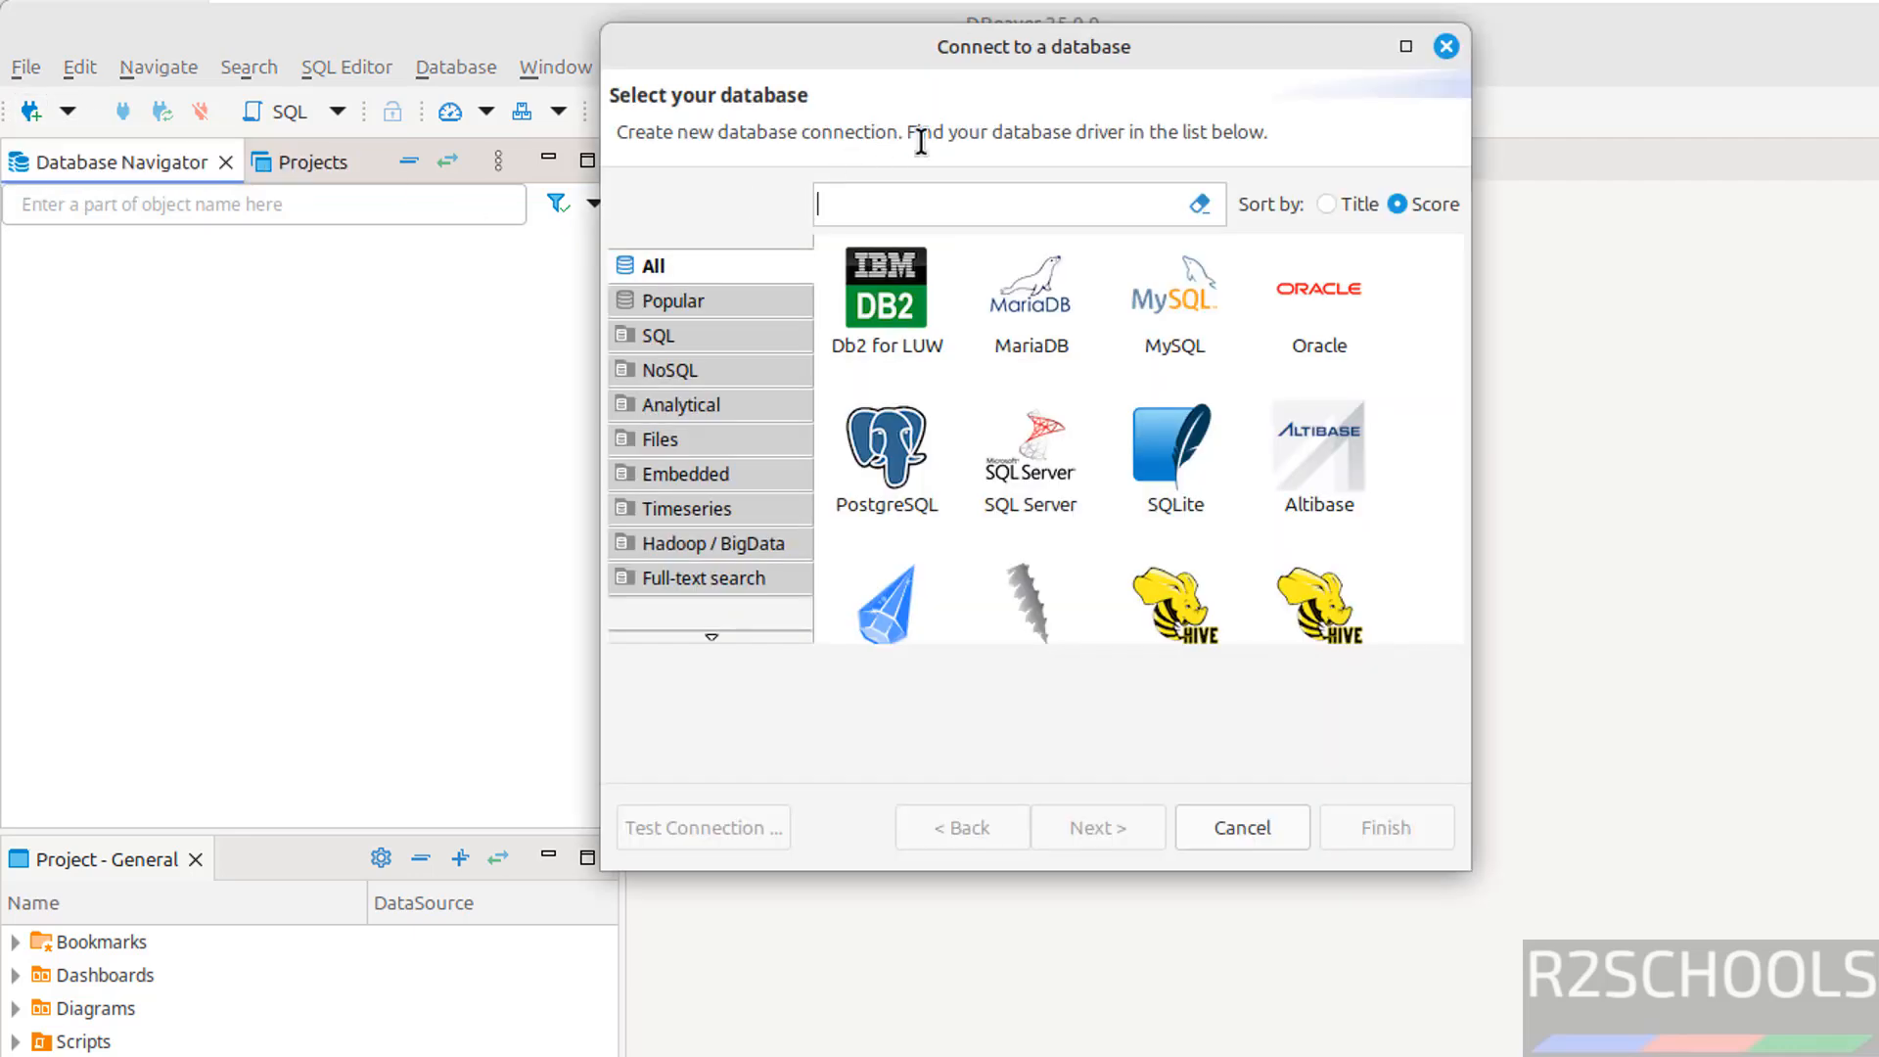
left_click(886, 487)
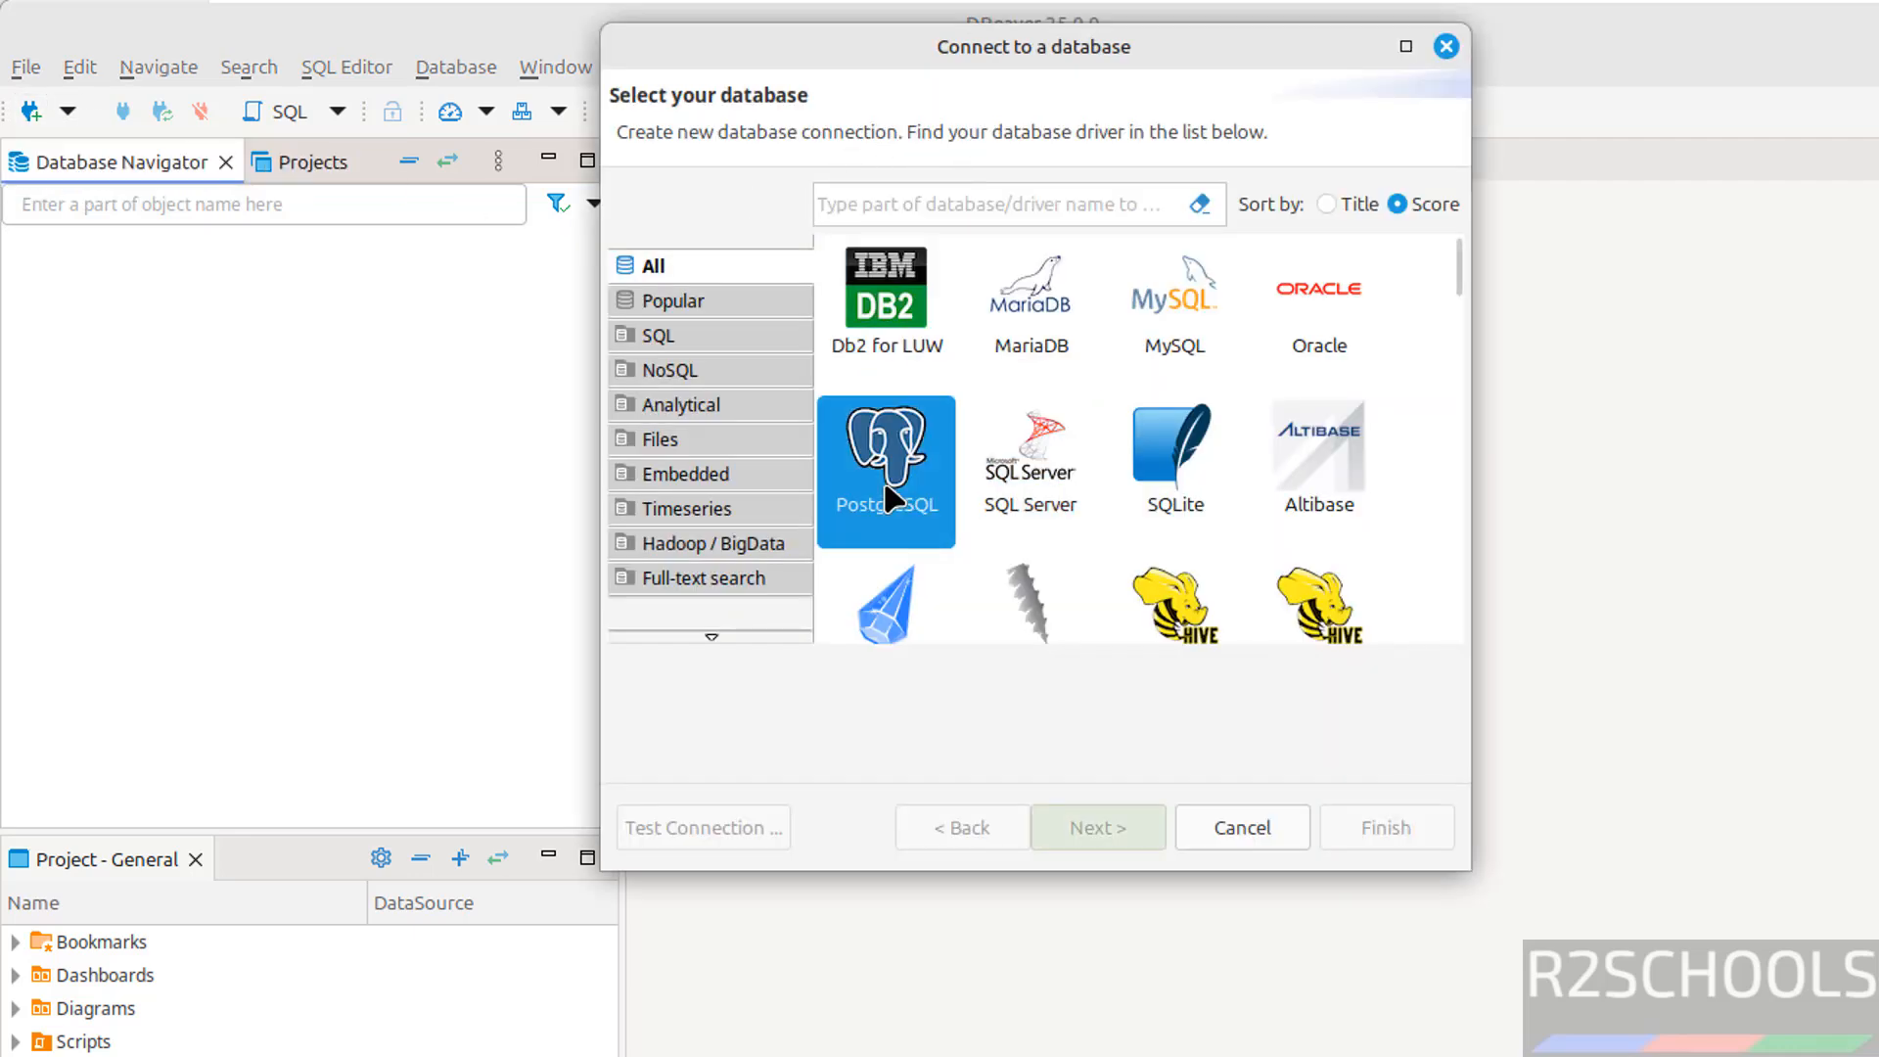
left_click(1091, 827)
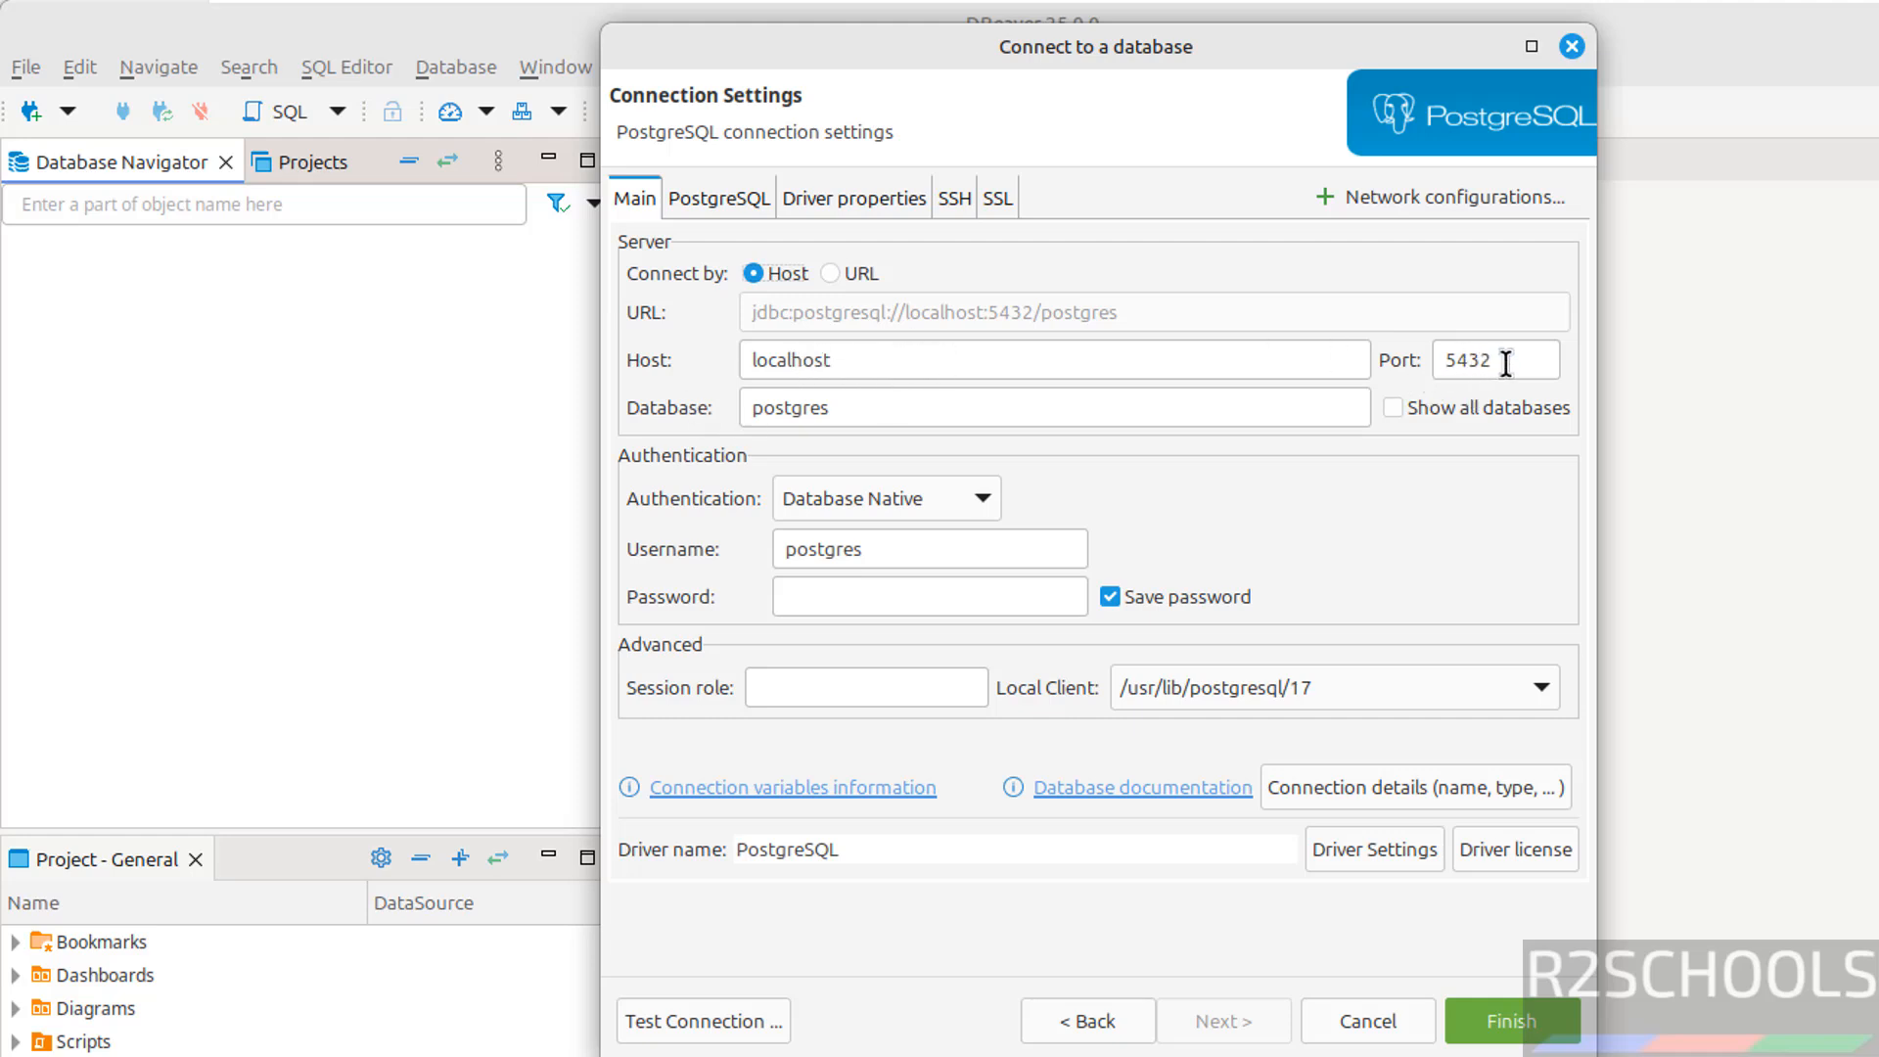
double_click(935, 402)
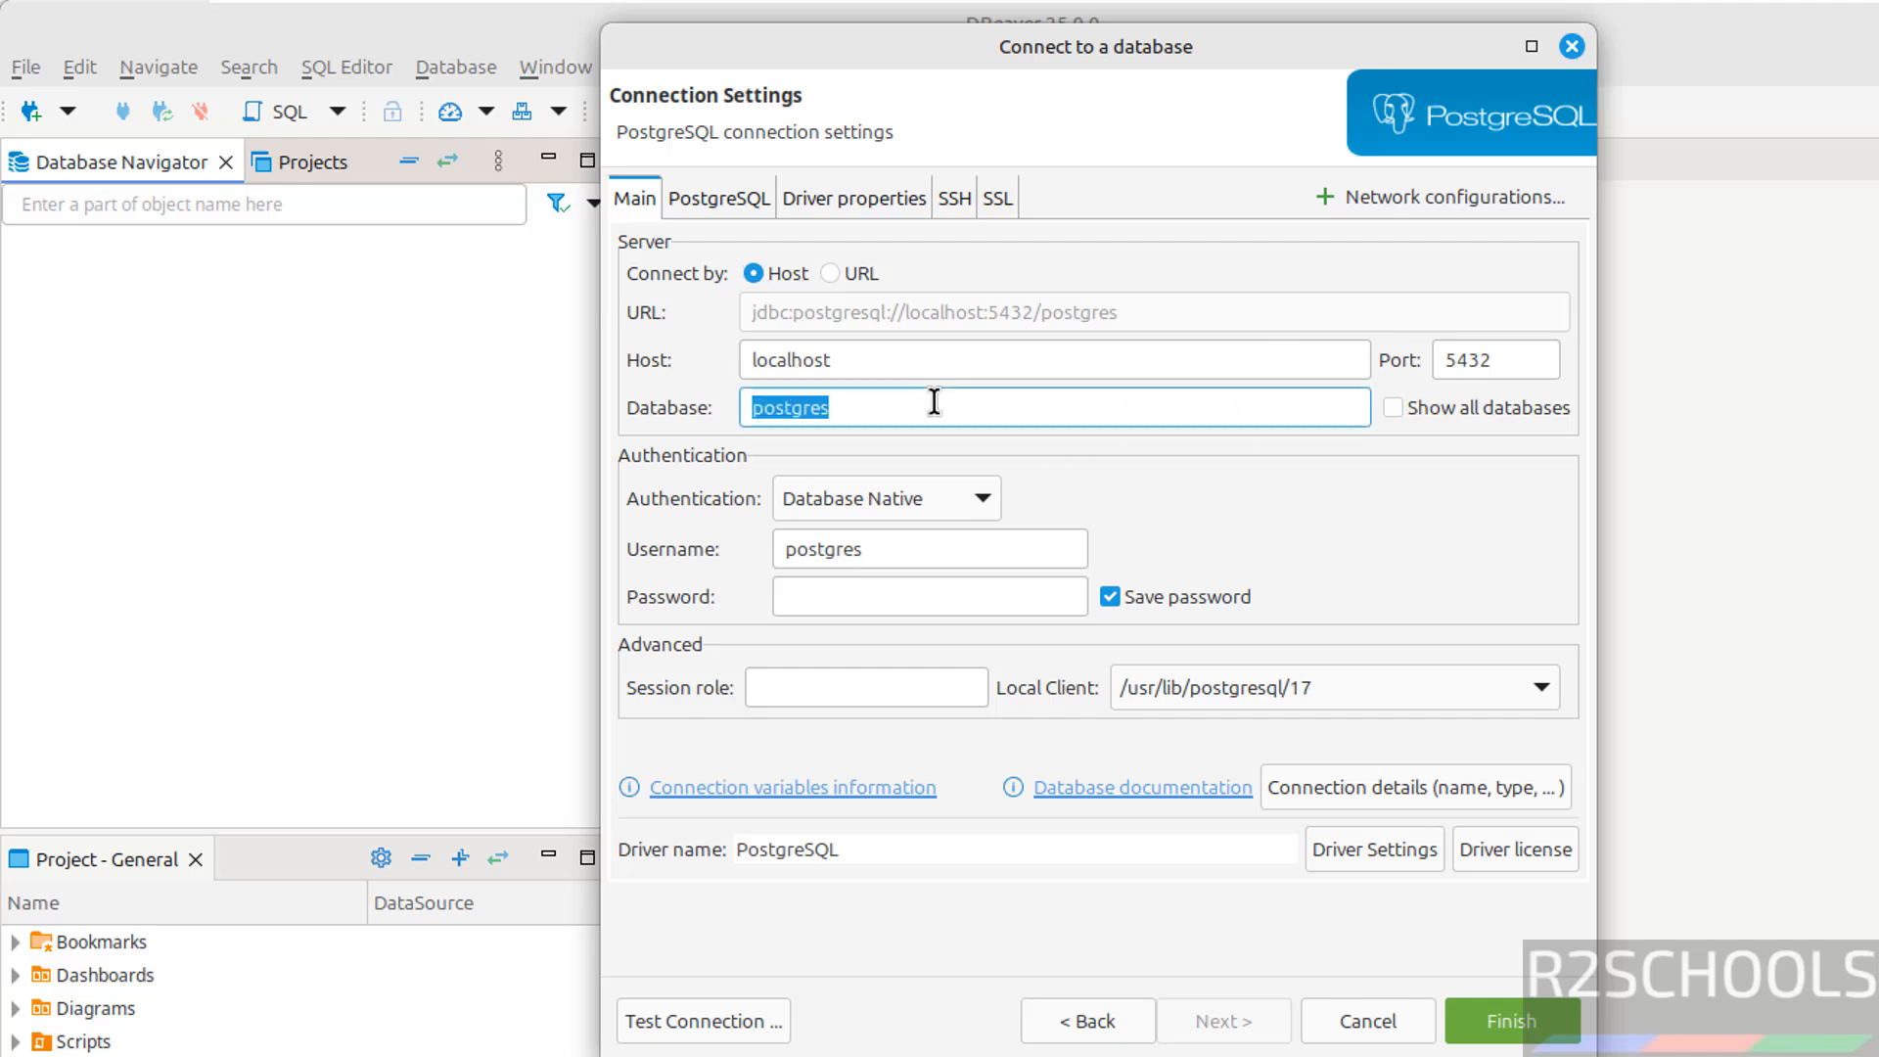
left_click(1392, 409)
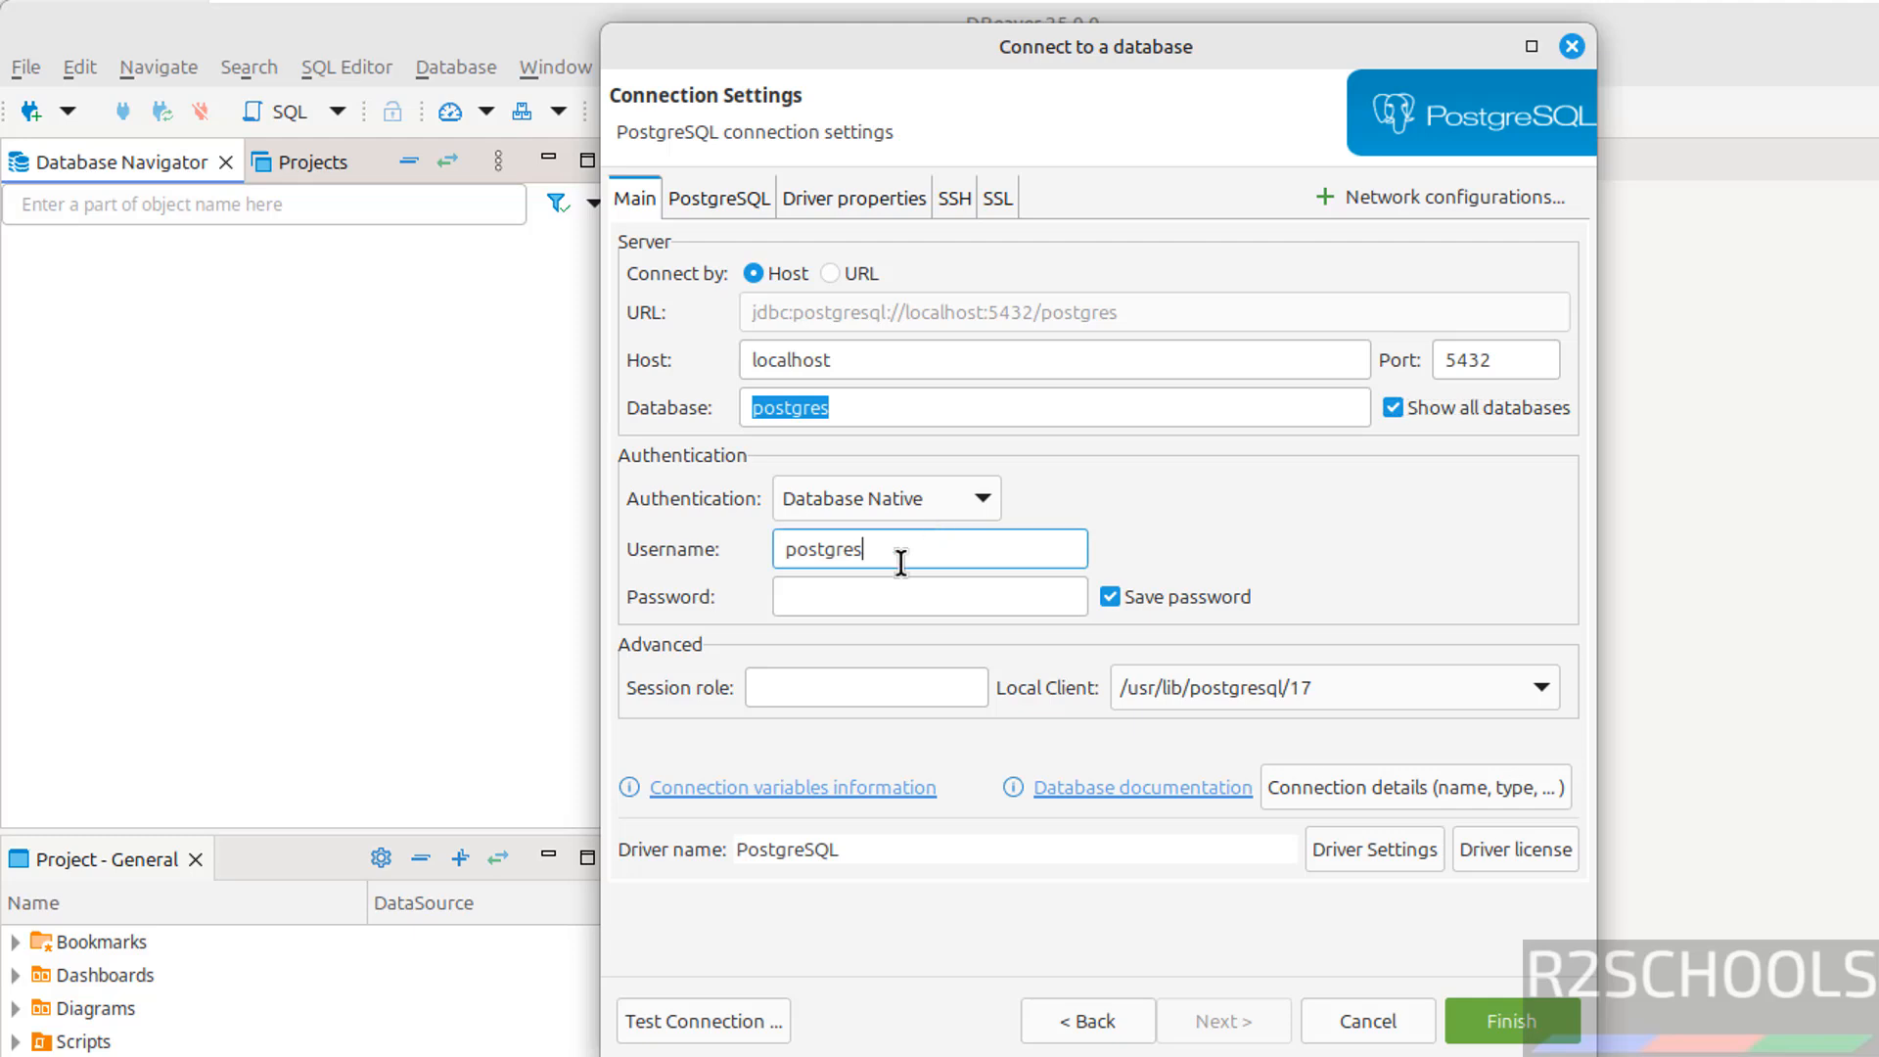
left_click(862, 588)
type("p")
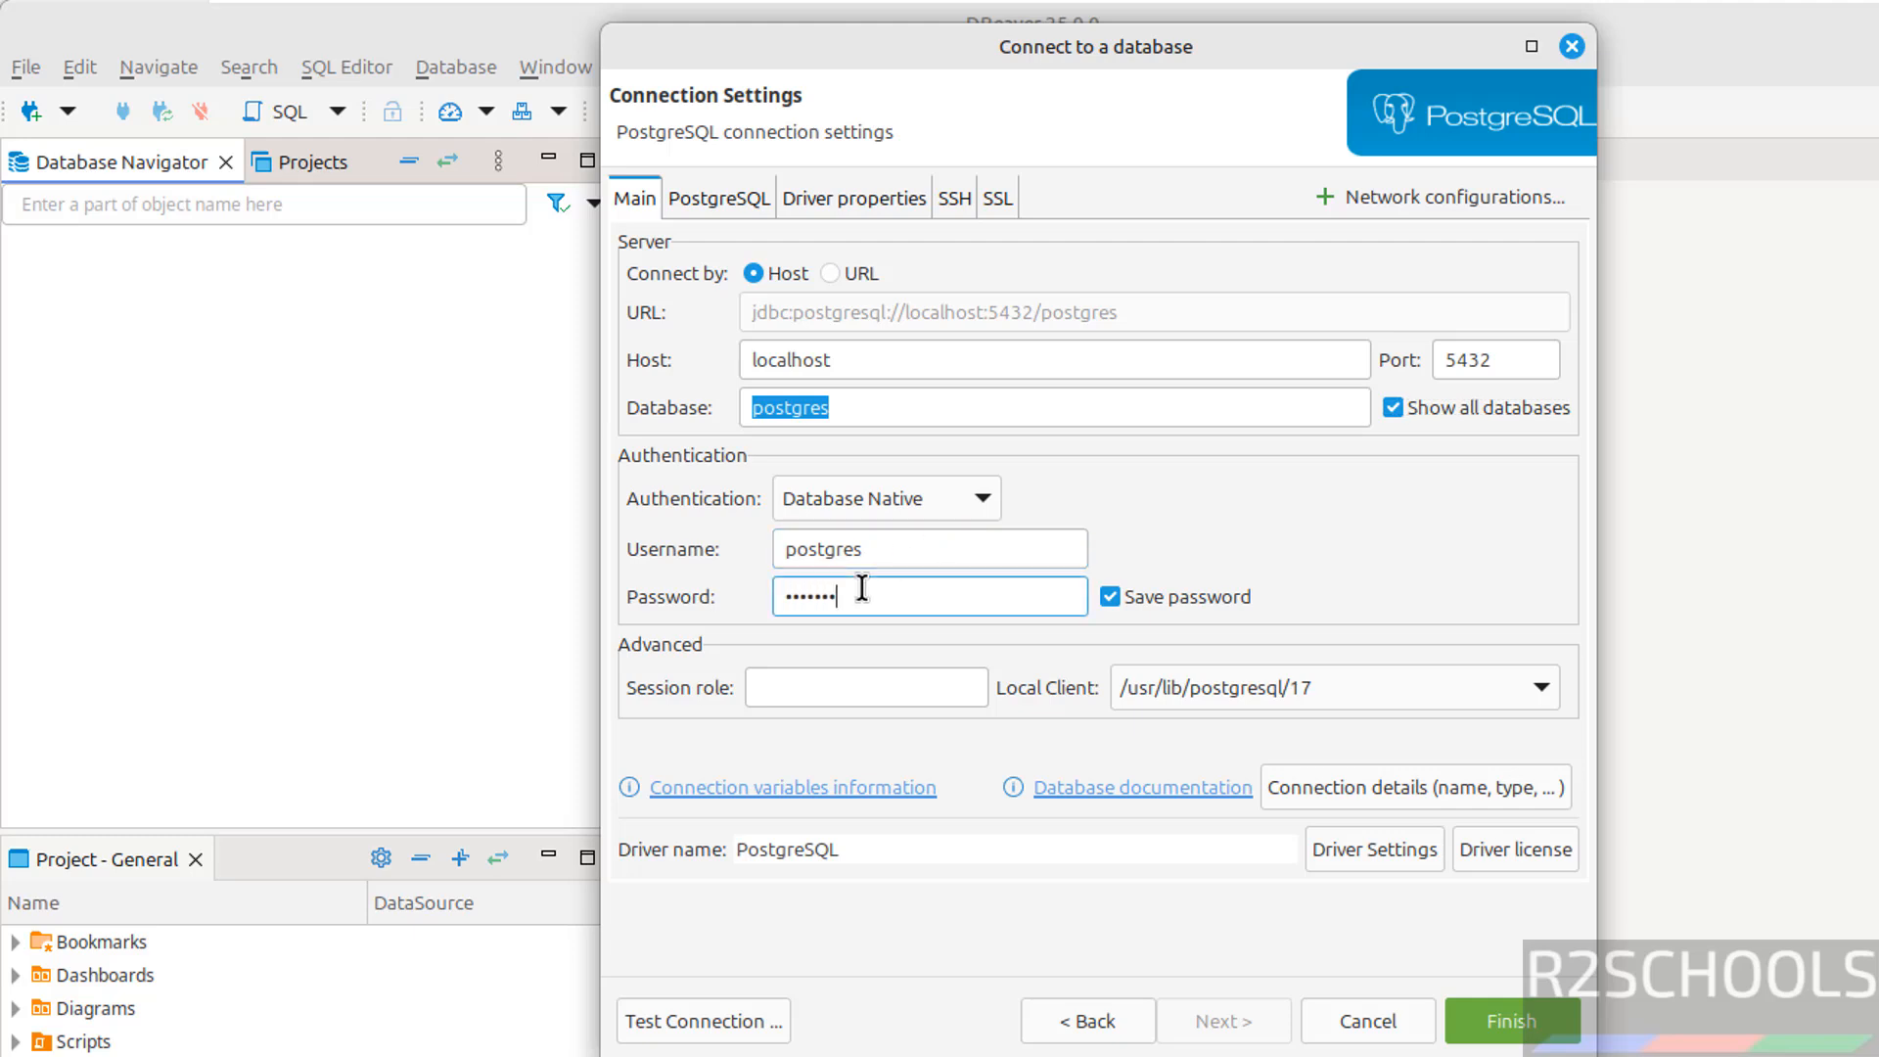
Test the connection after downloading the PostgreSQL driver, finish, and expand its Databases list
left_click(724, 1018)
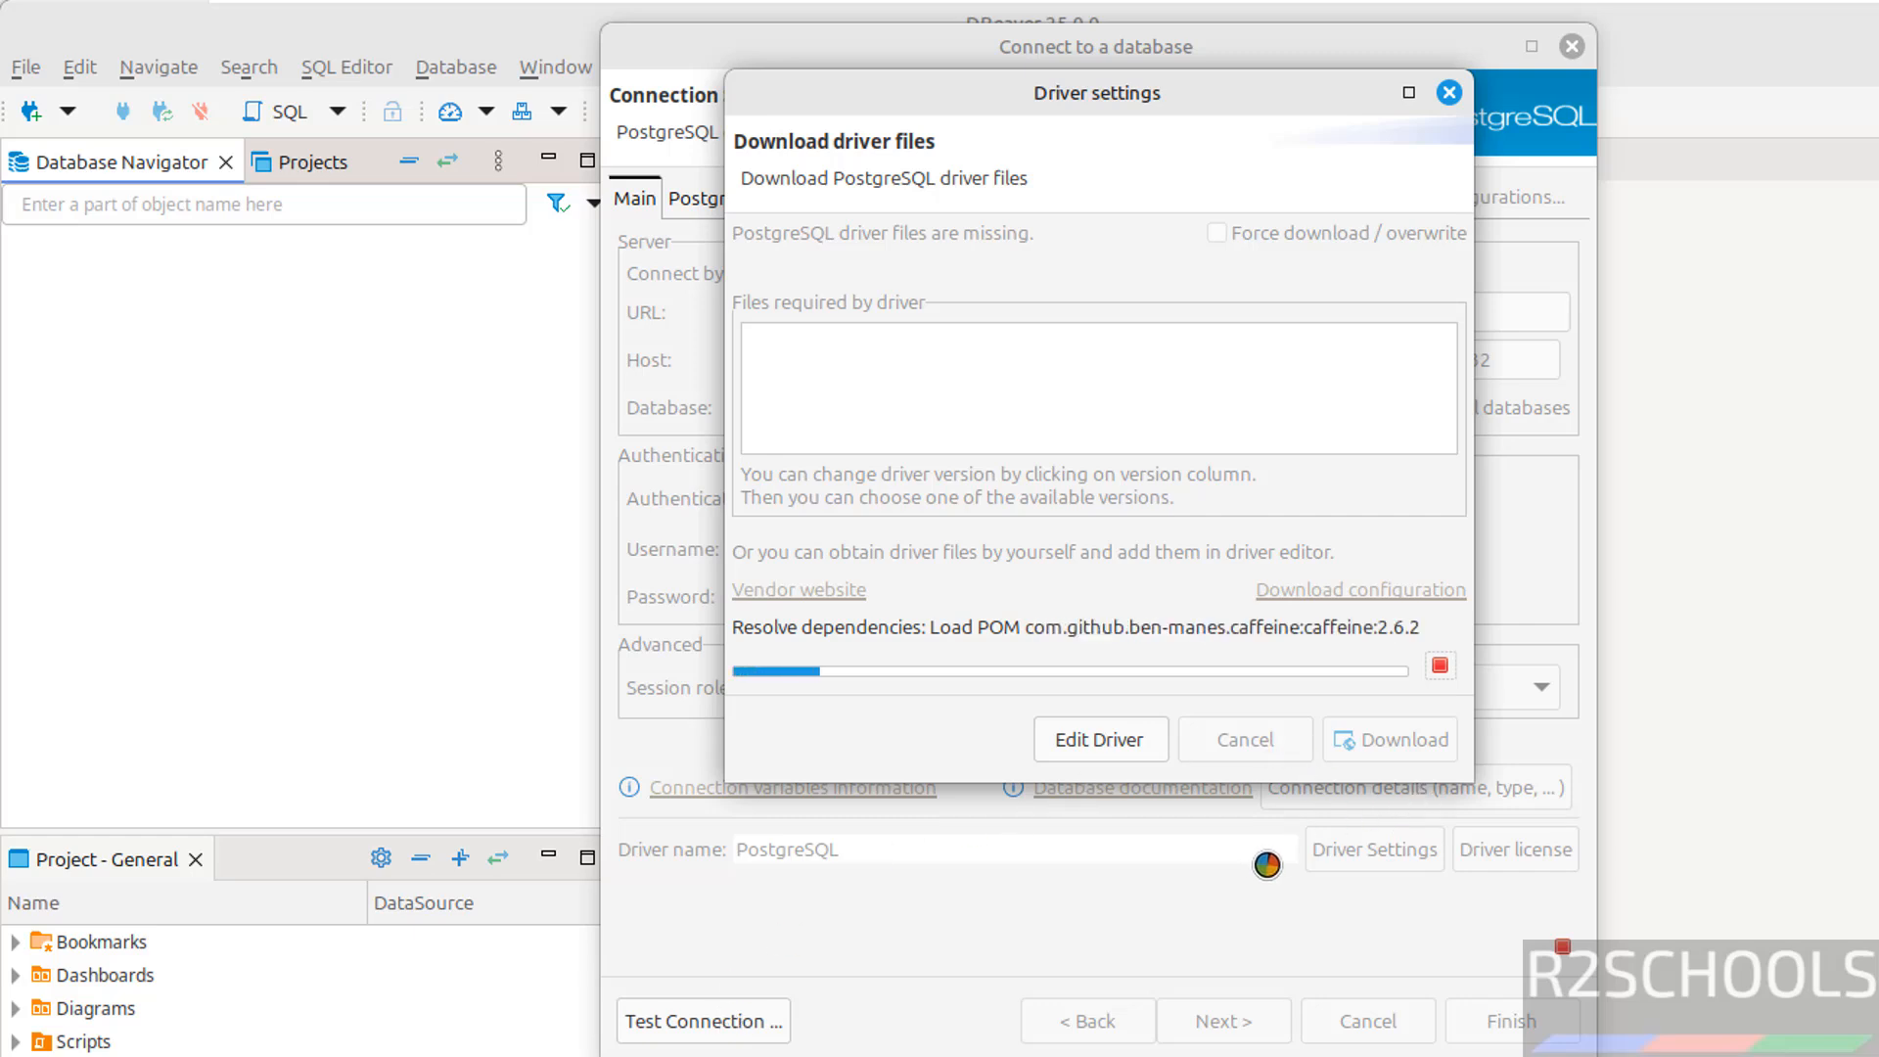
left_click(1356, 857)
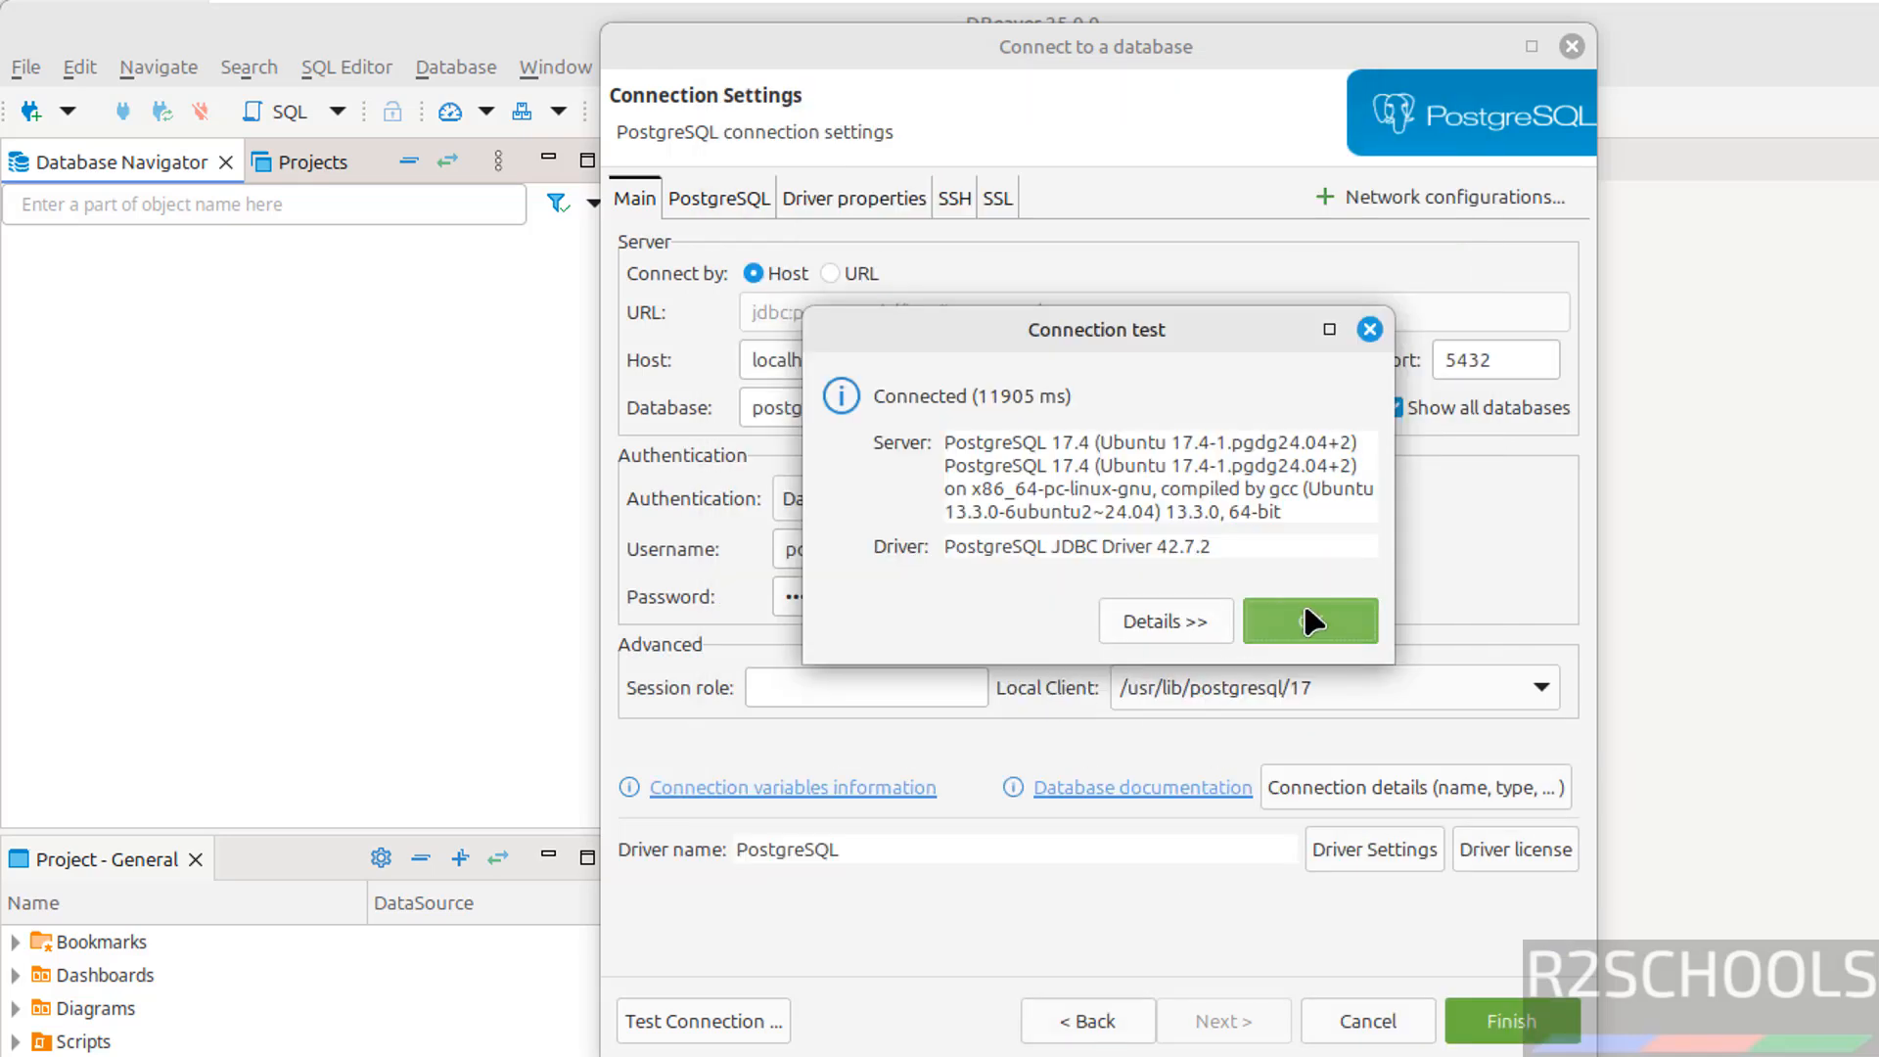
left_click(1305, 618)
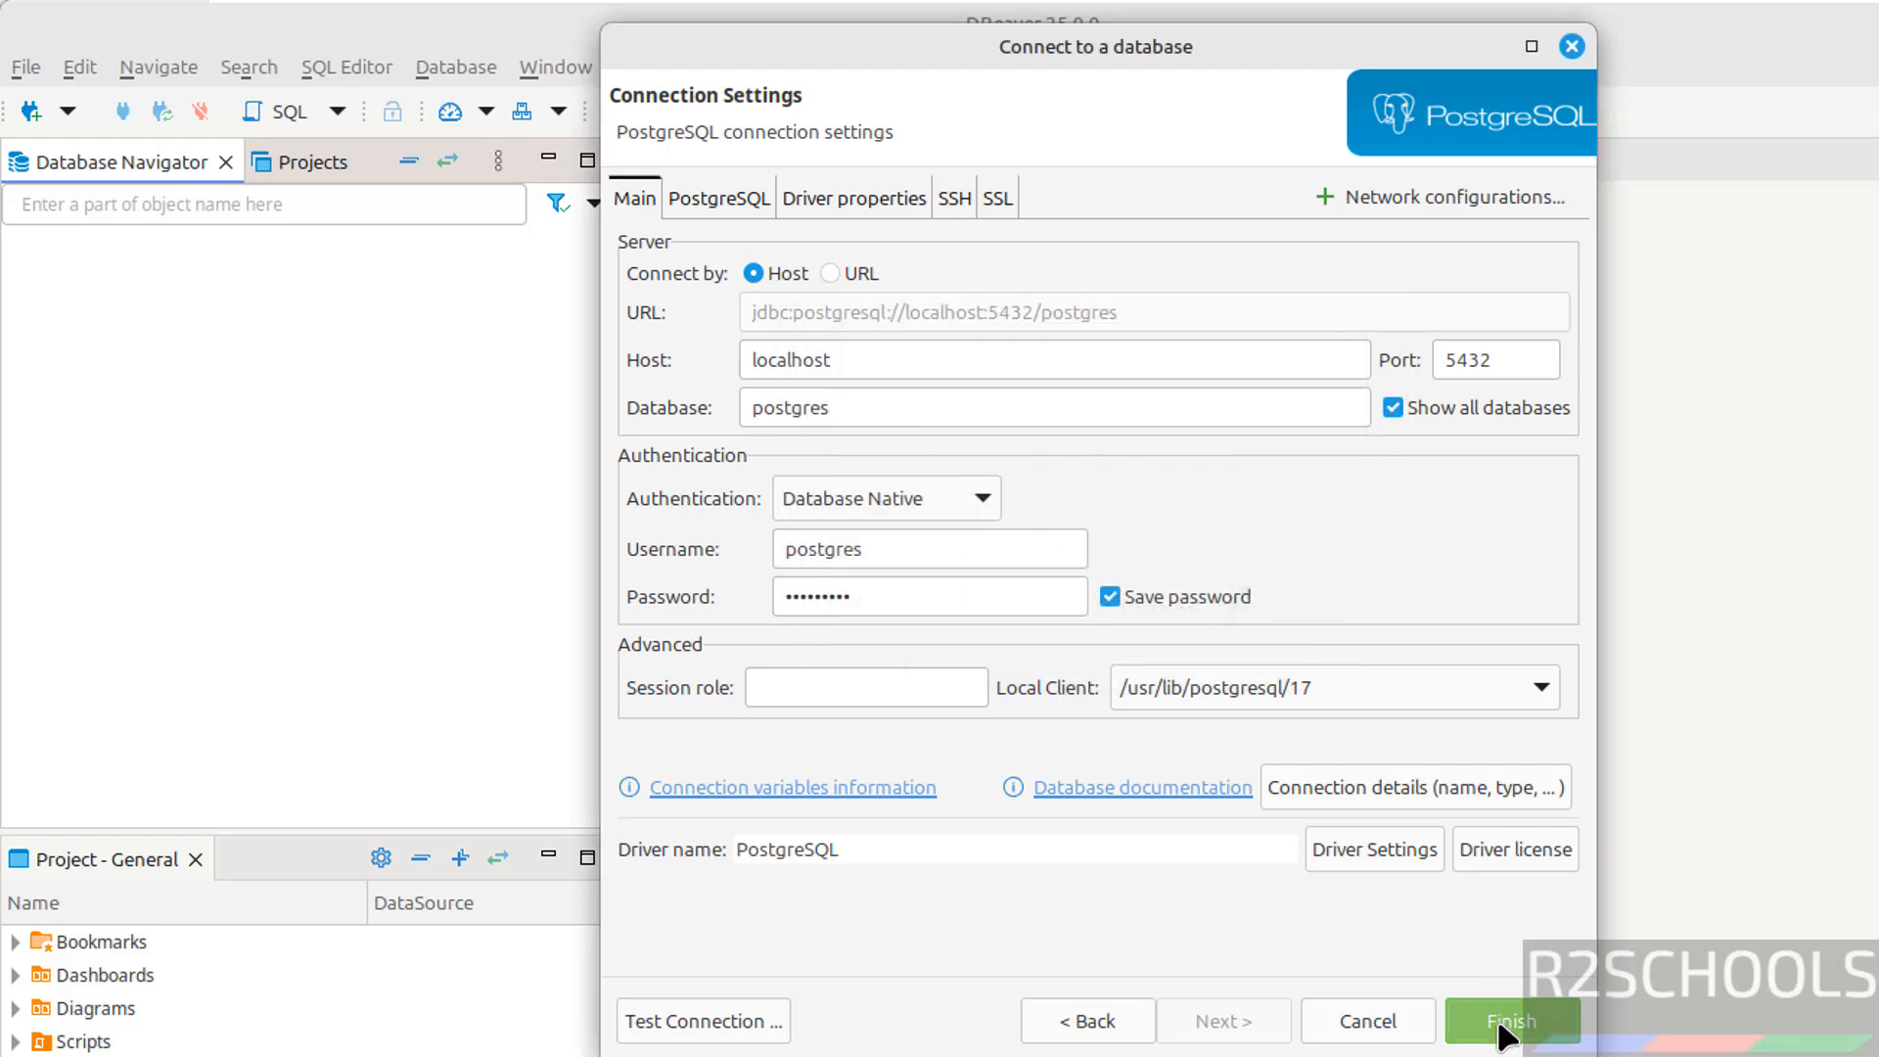
left_click(1503, 1028)
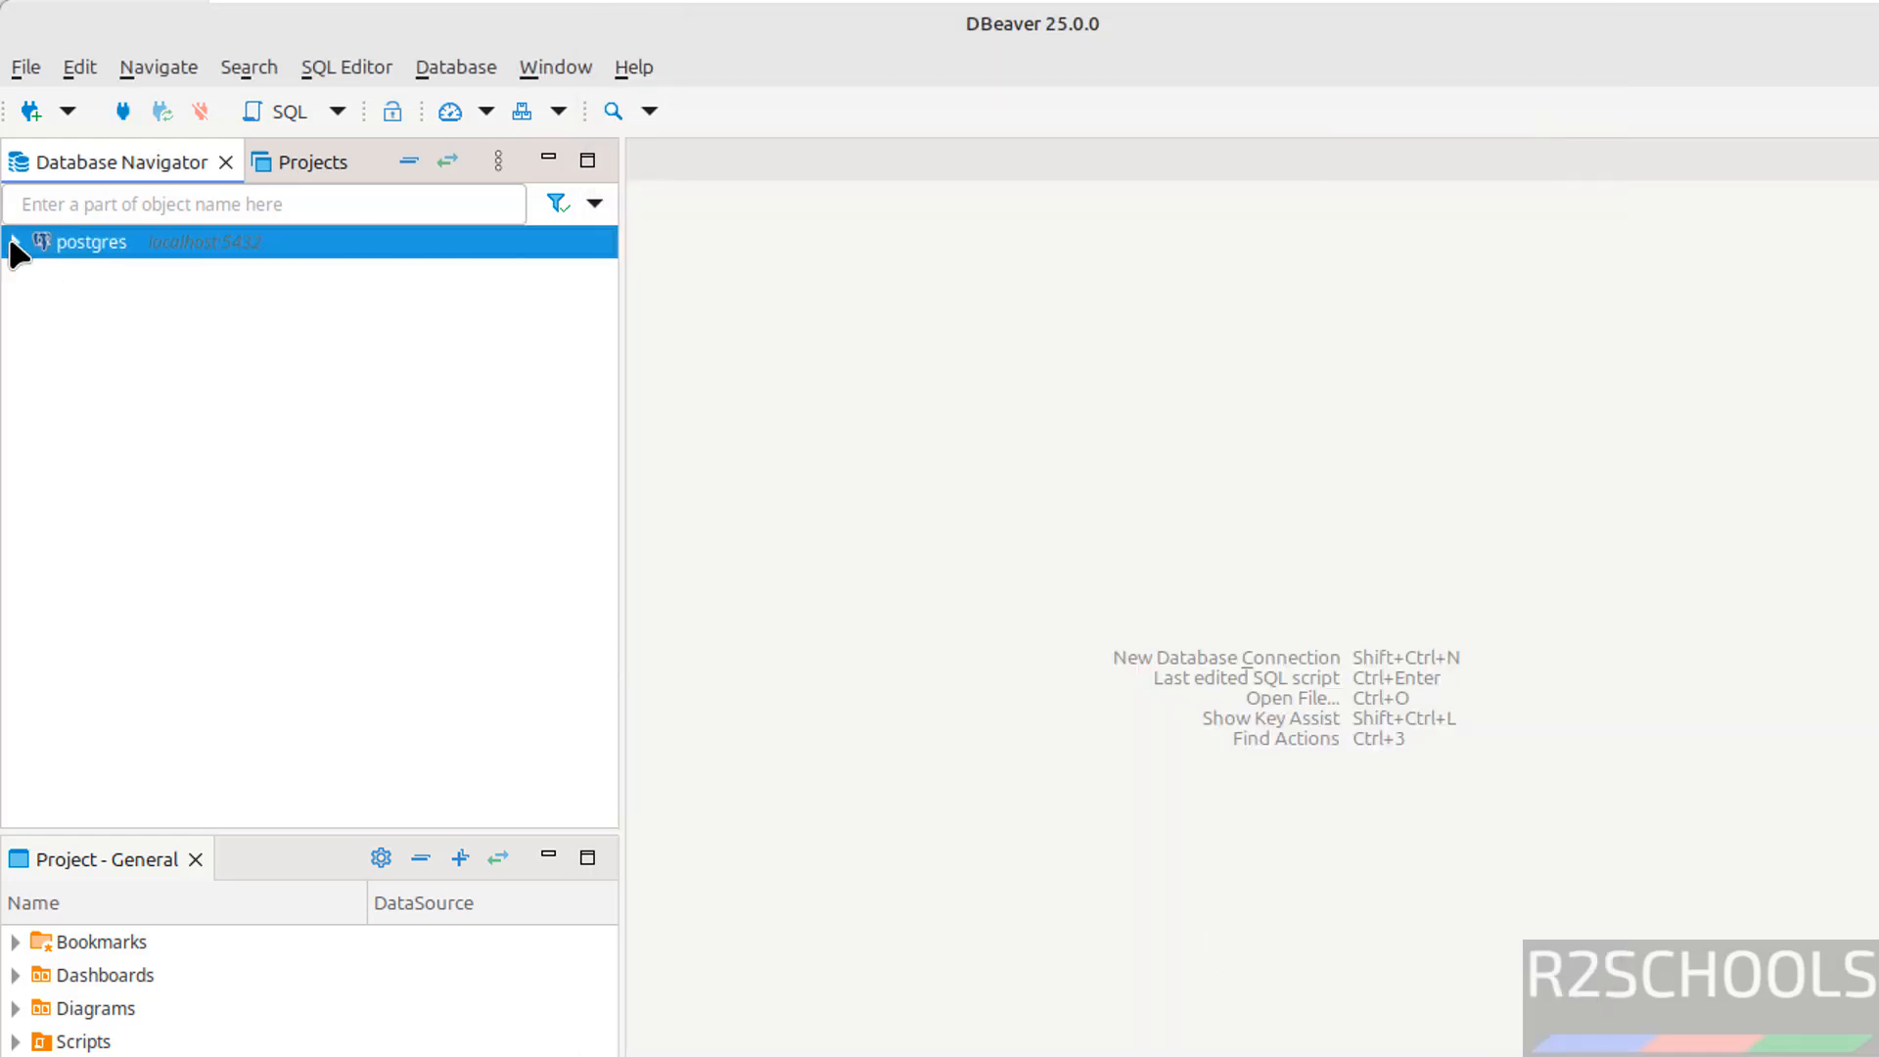
left_click(15, 243)
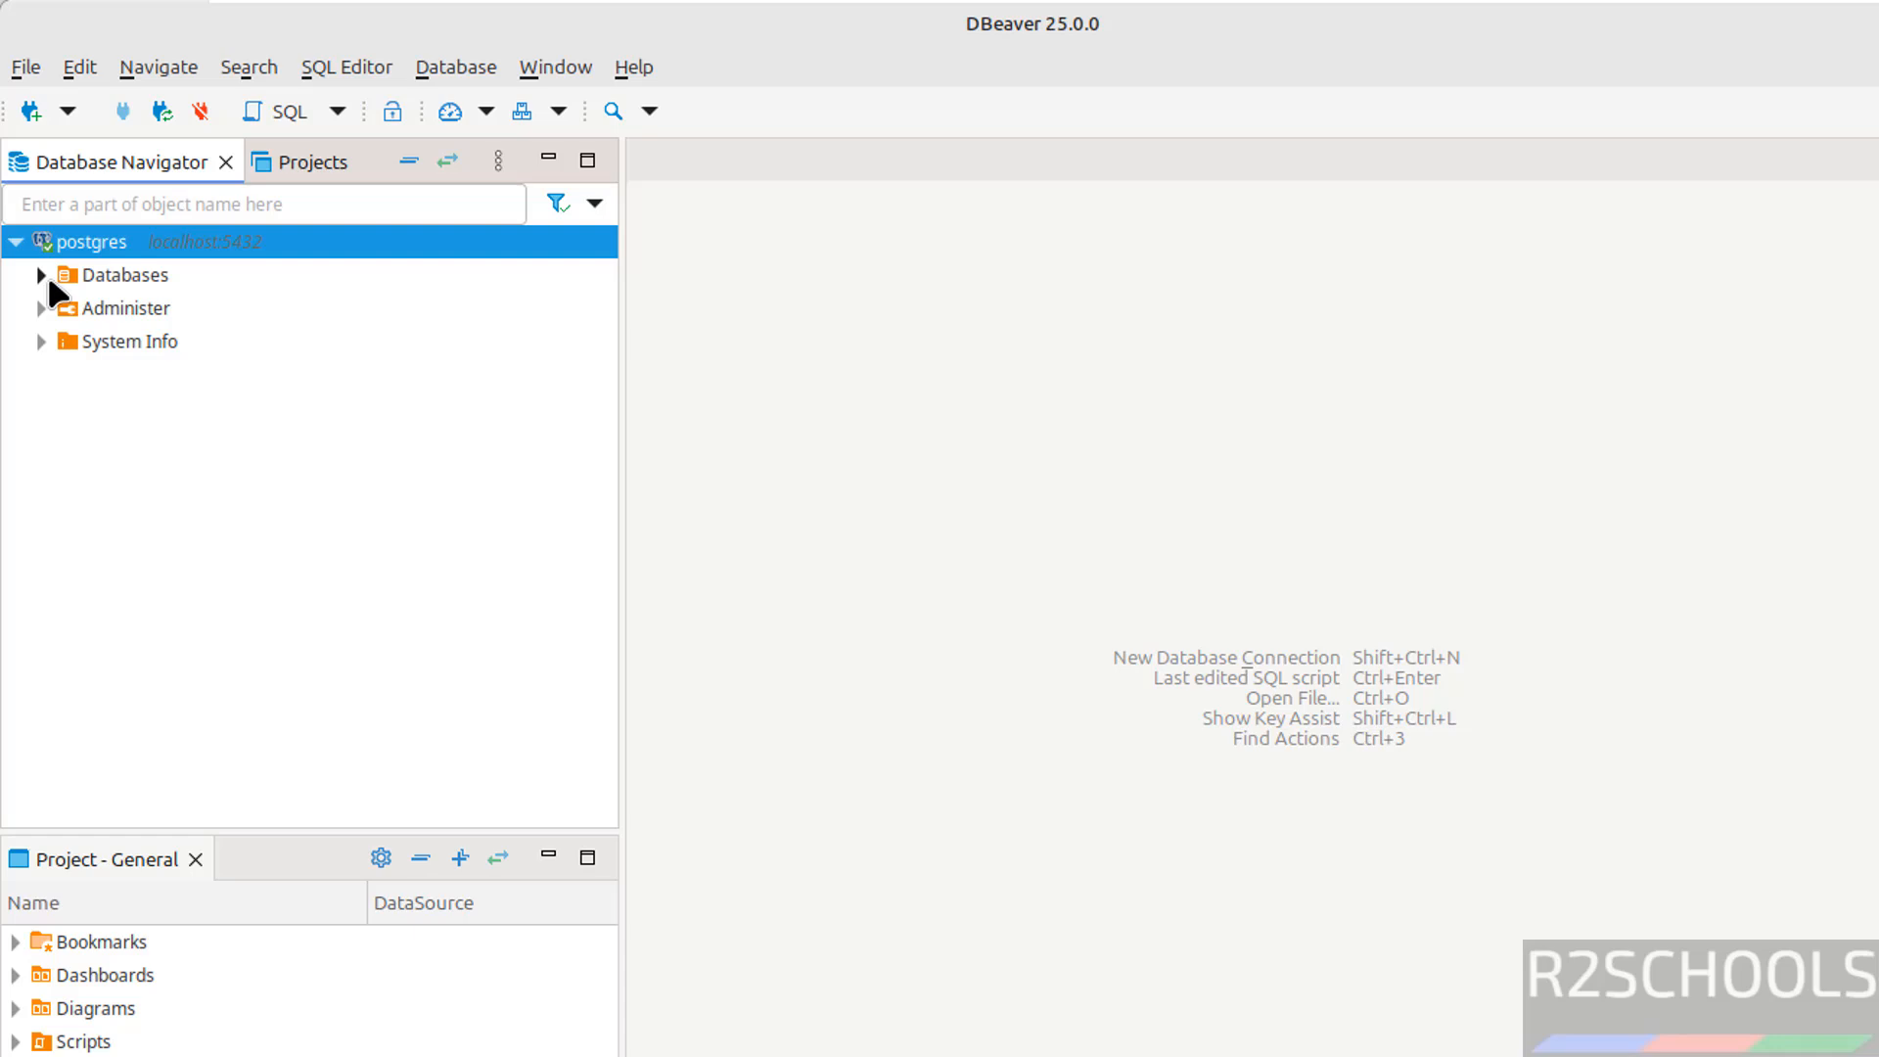
left_click(43, 276)
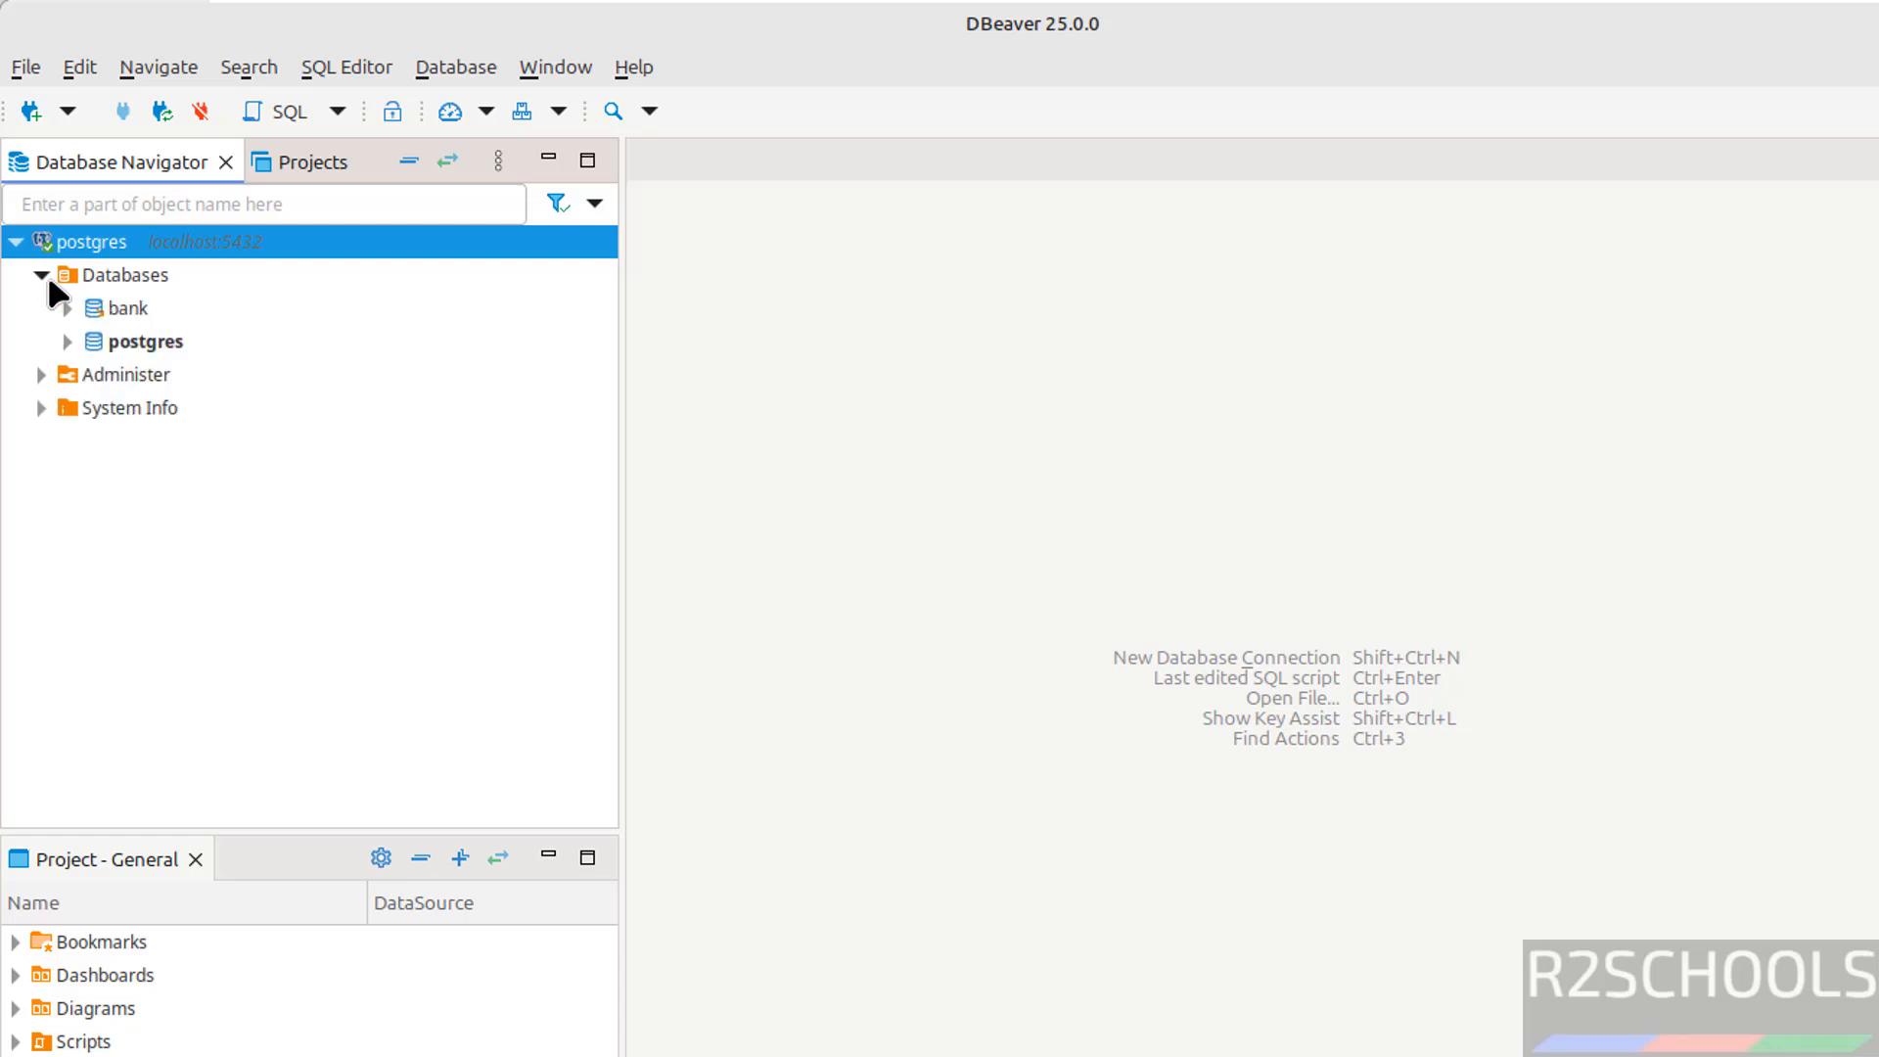
Open an SQL console on the bank database
right_click(129, 307)
mouse_move(261, 370)
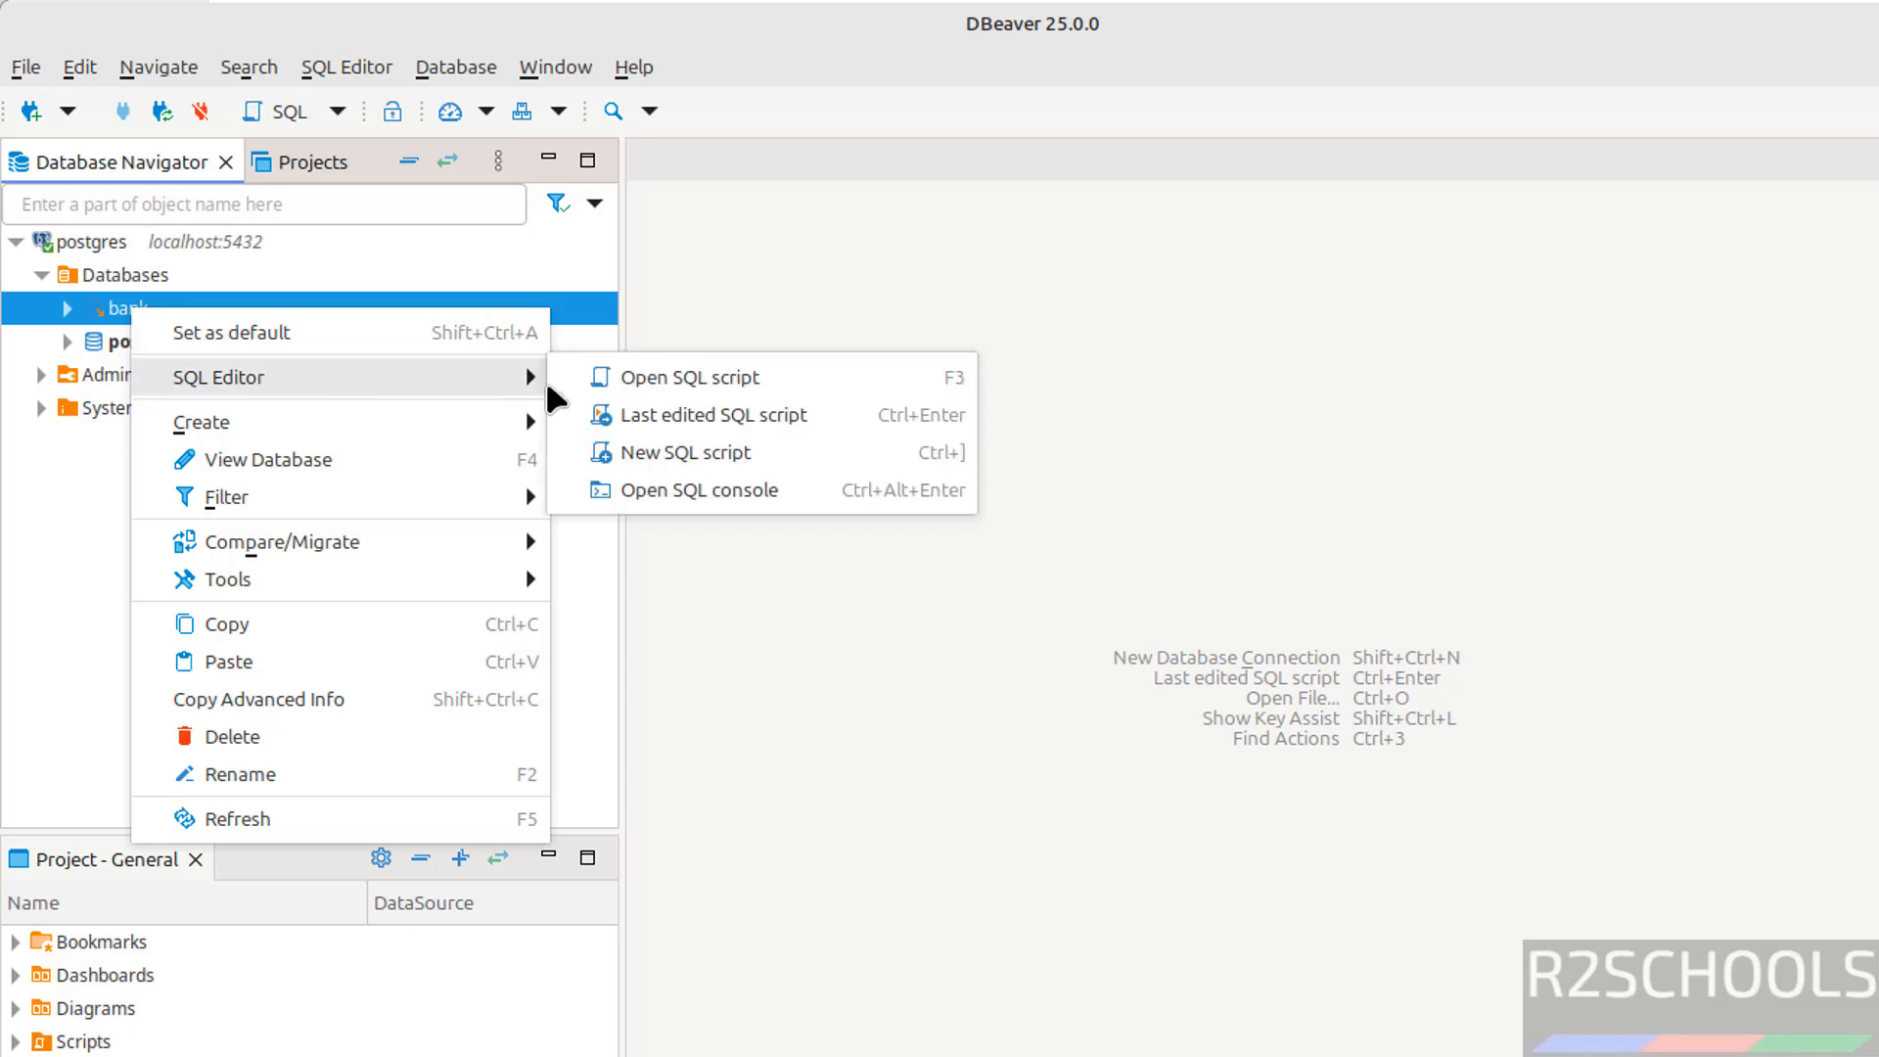
left_click(738, 494)
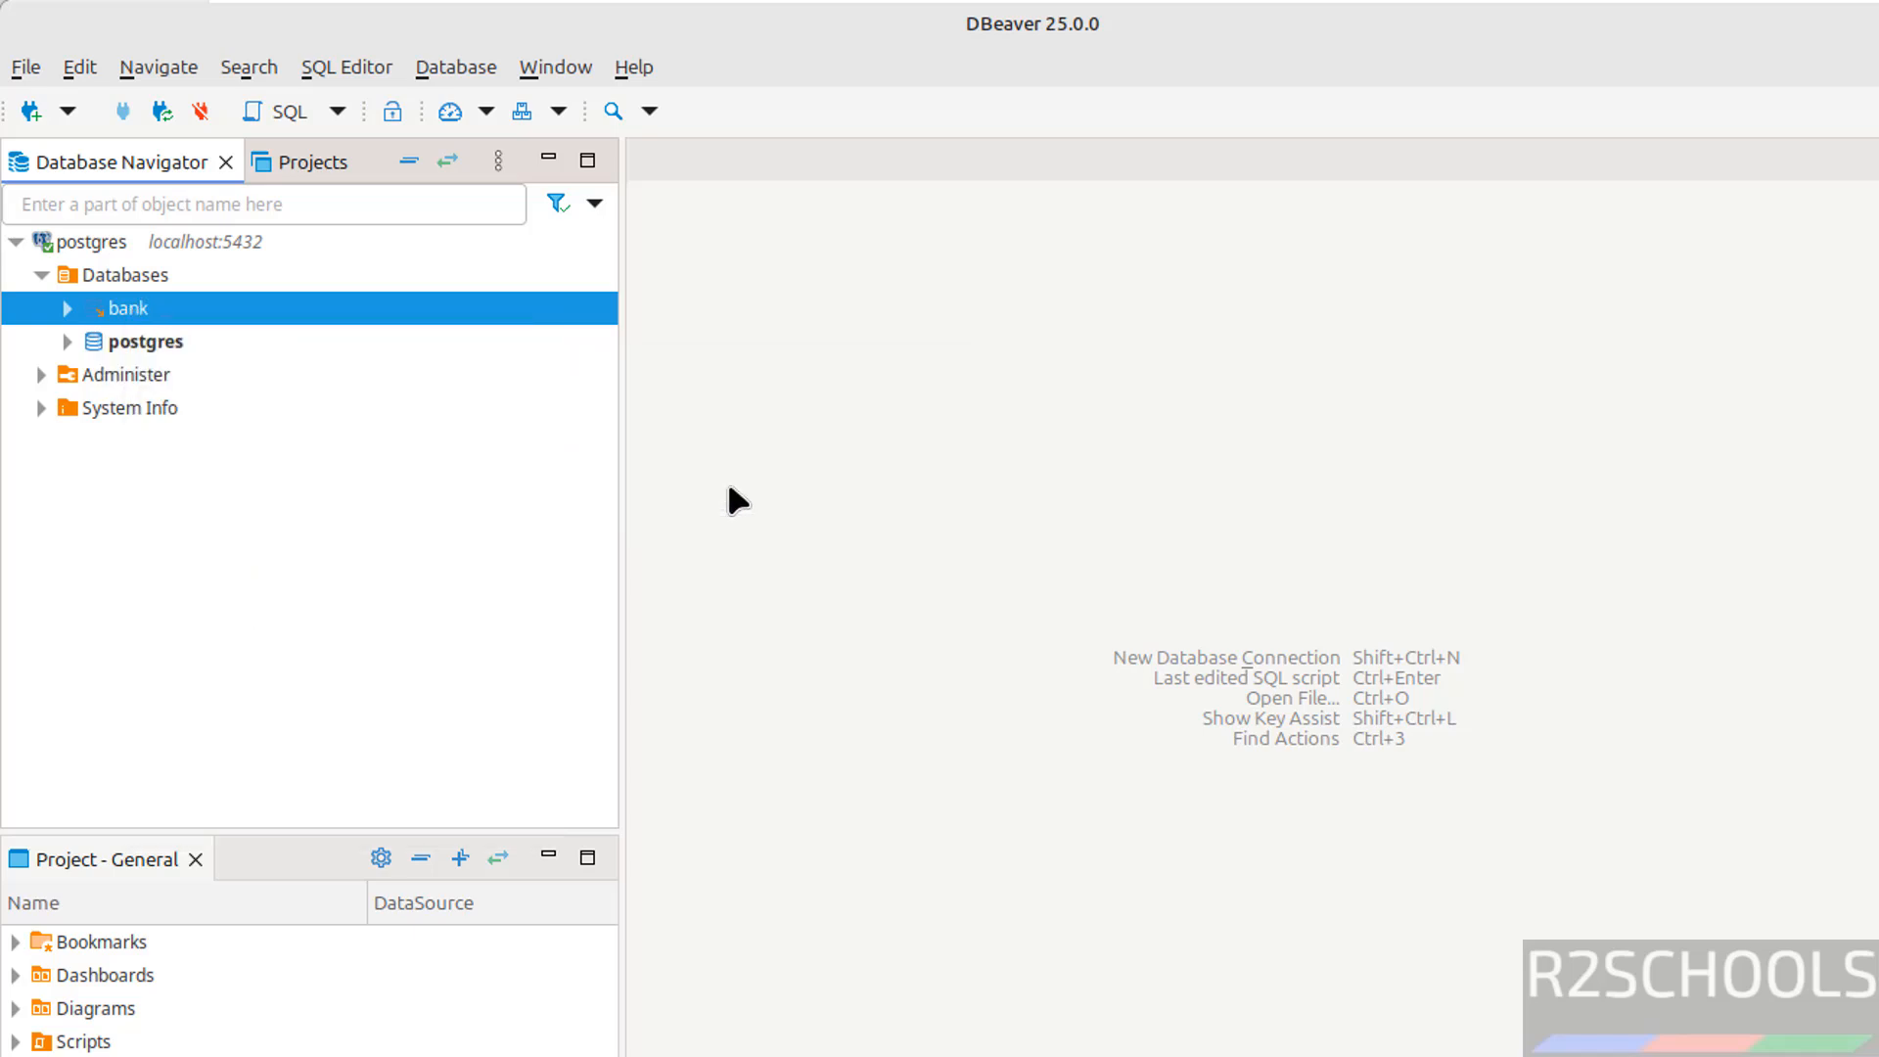
Run select * from customer, then collapse the postgres connection tree
type("select * from customer")
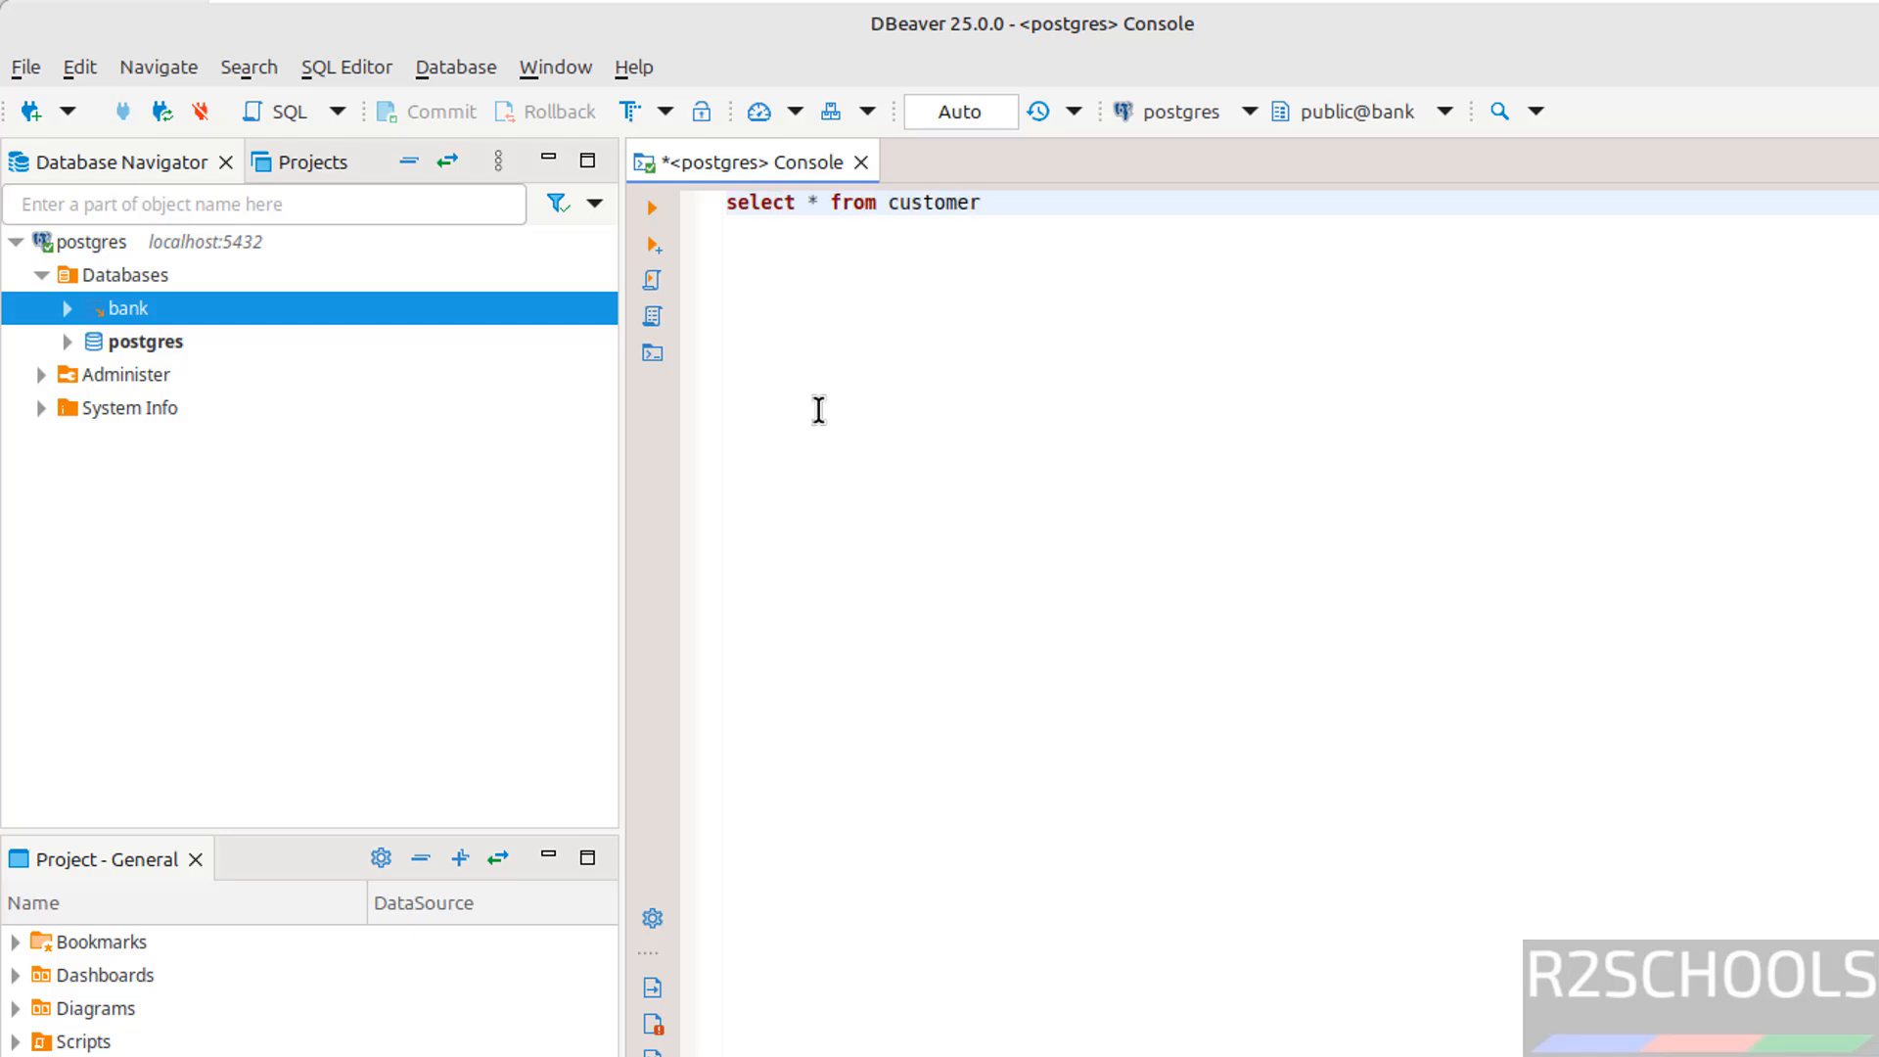
key("ctrl+a")
key("ctrl+space")
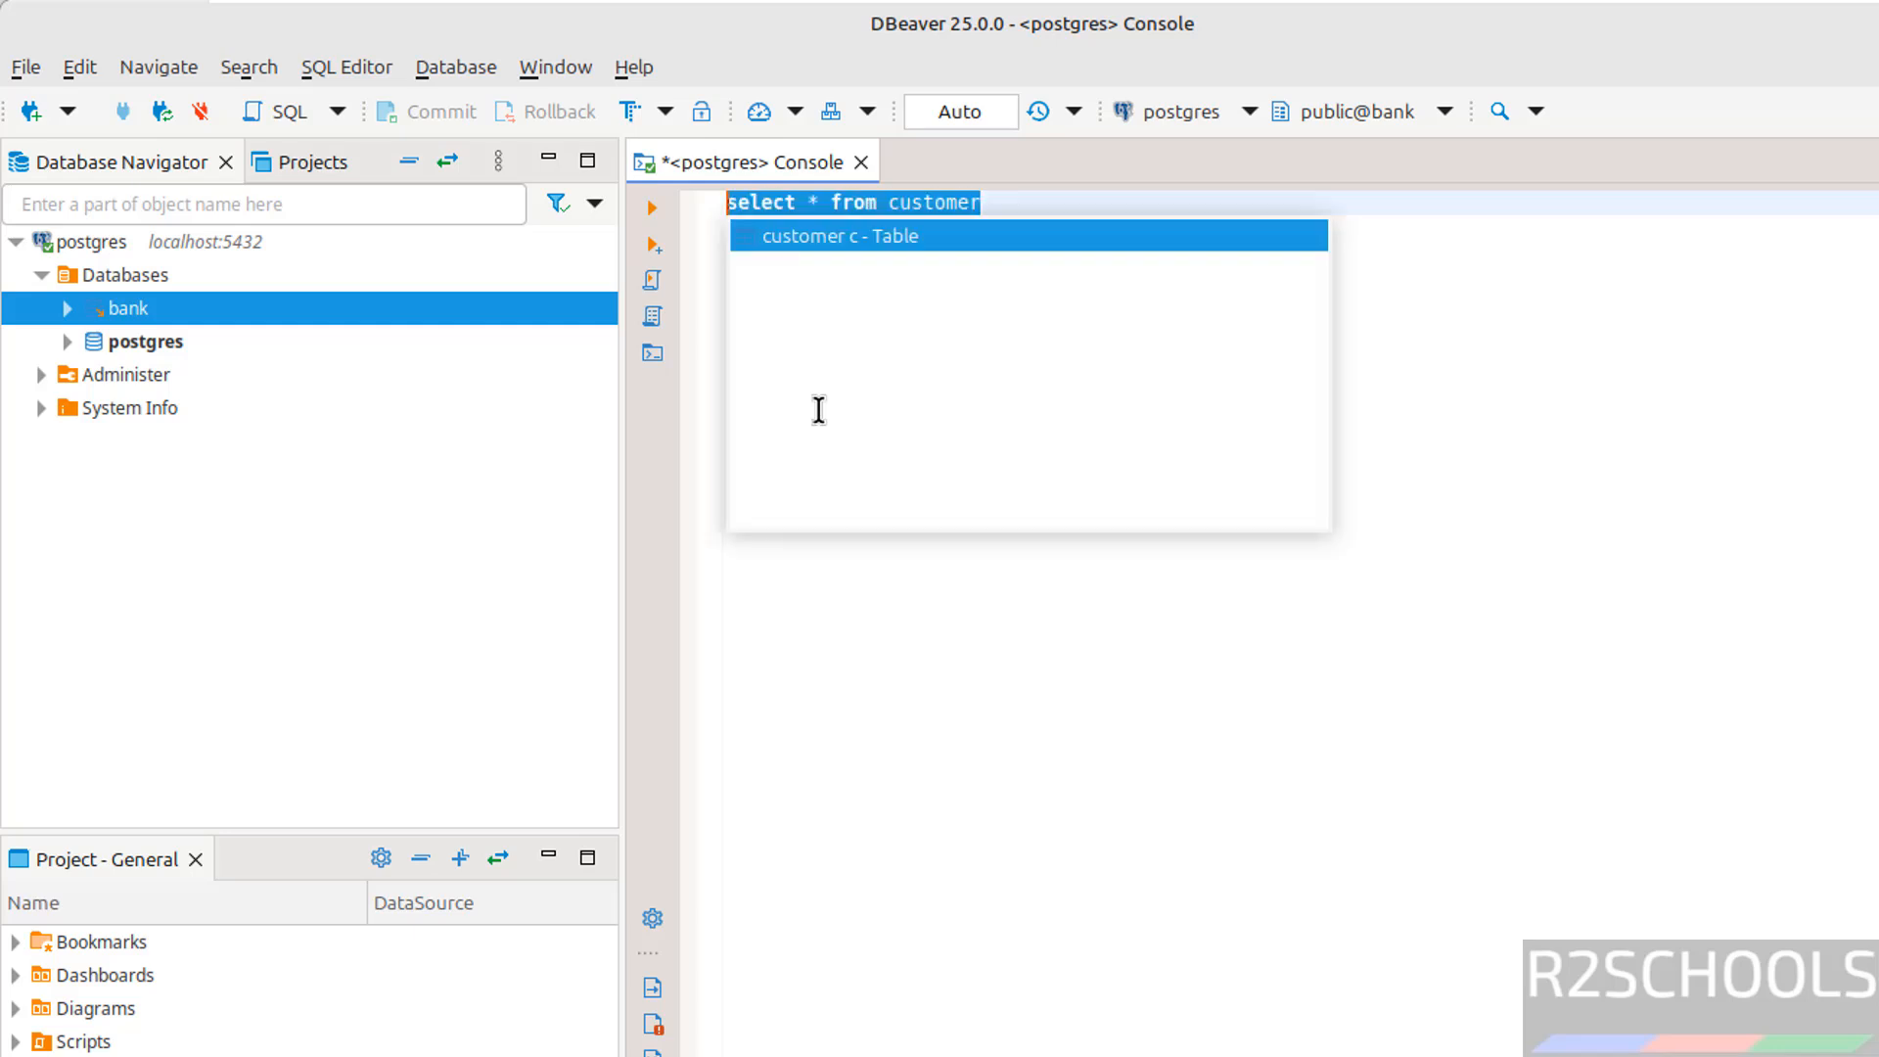
left_click(656, 207)
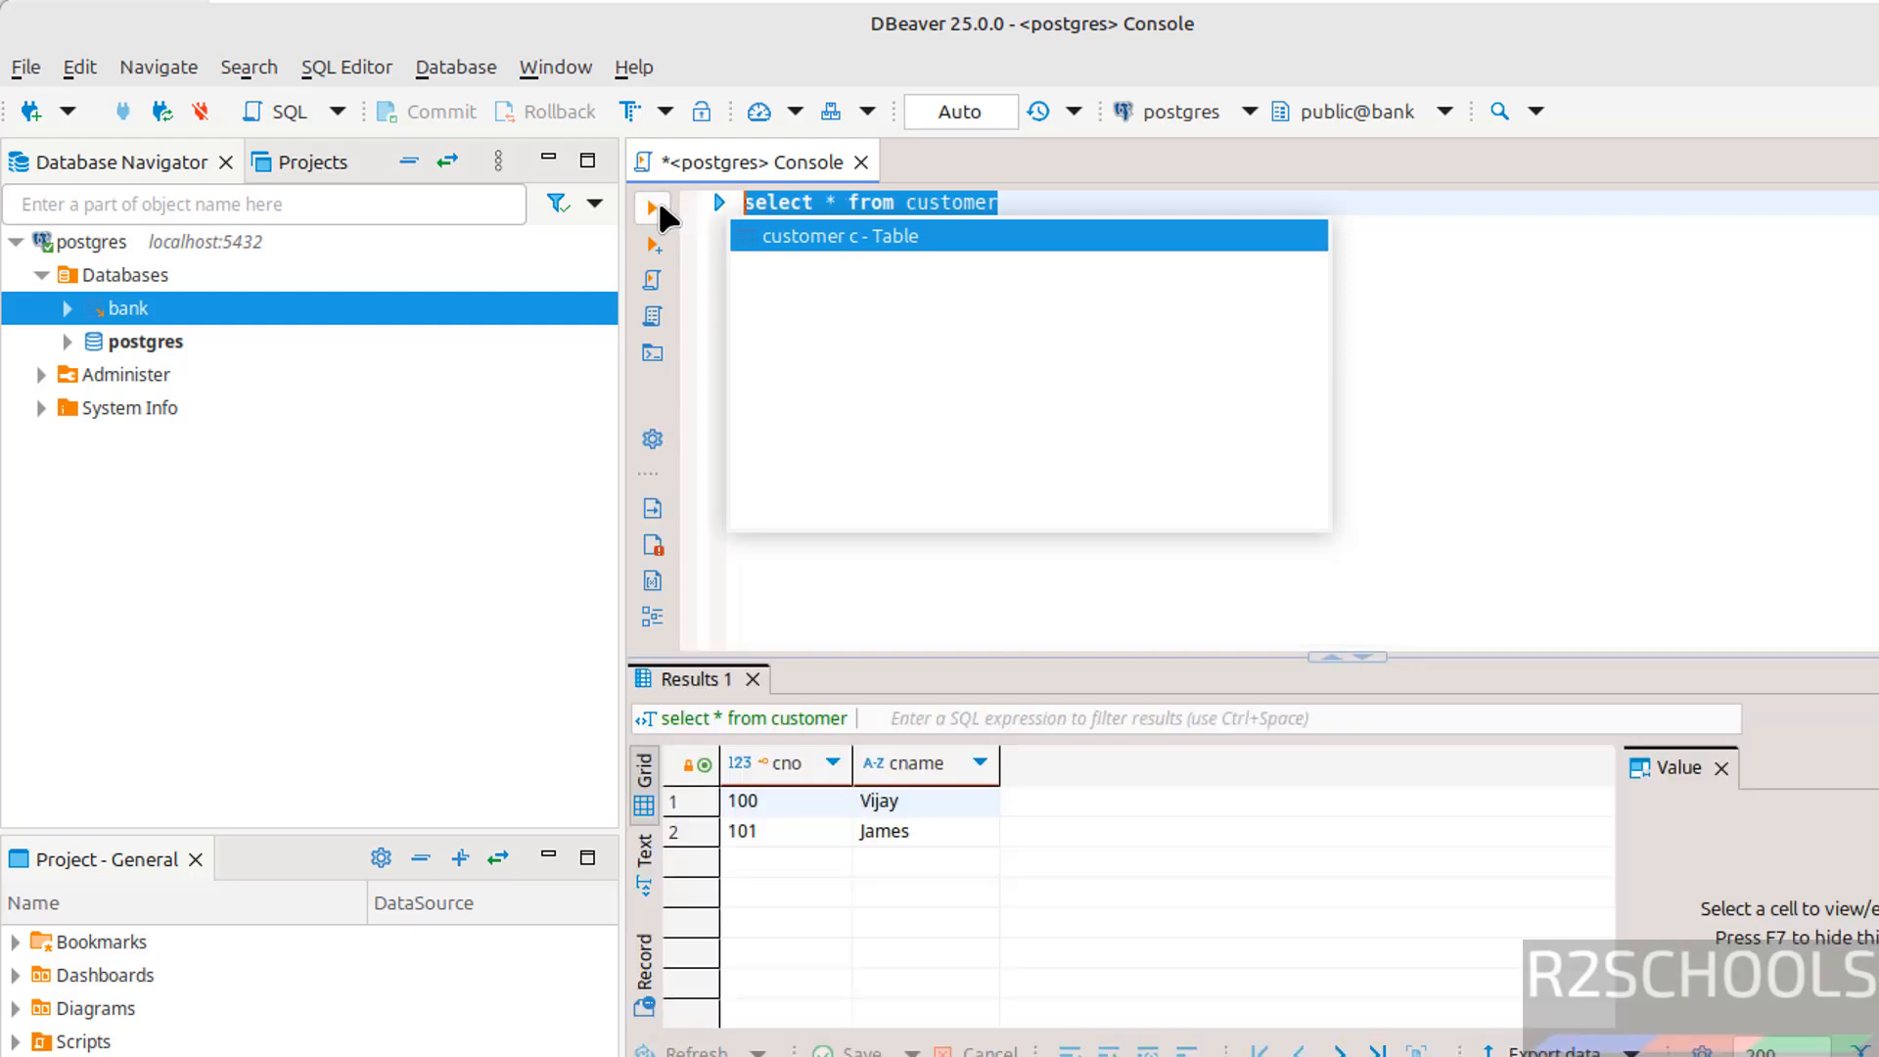
left_click(1508, 401)
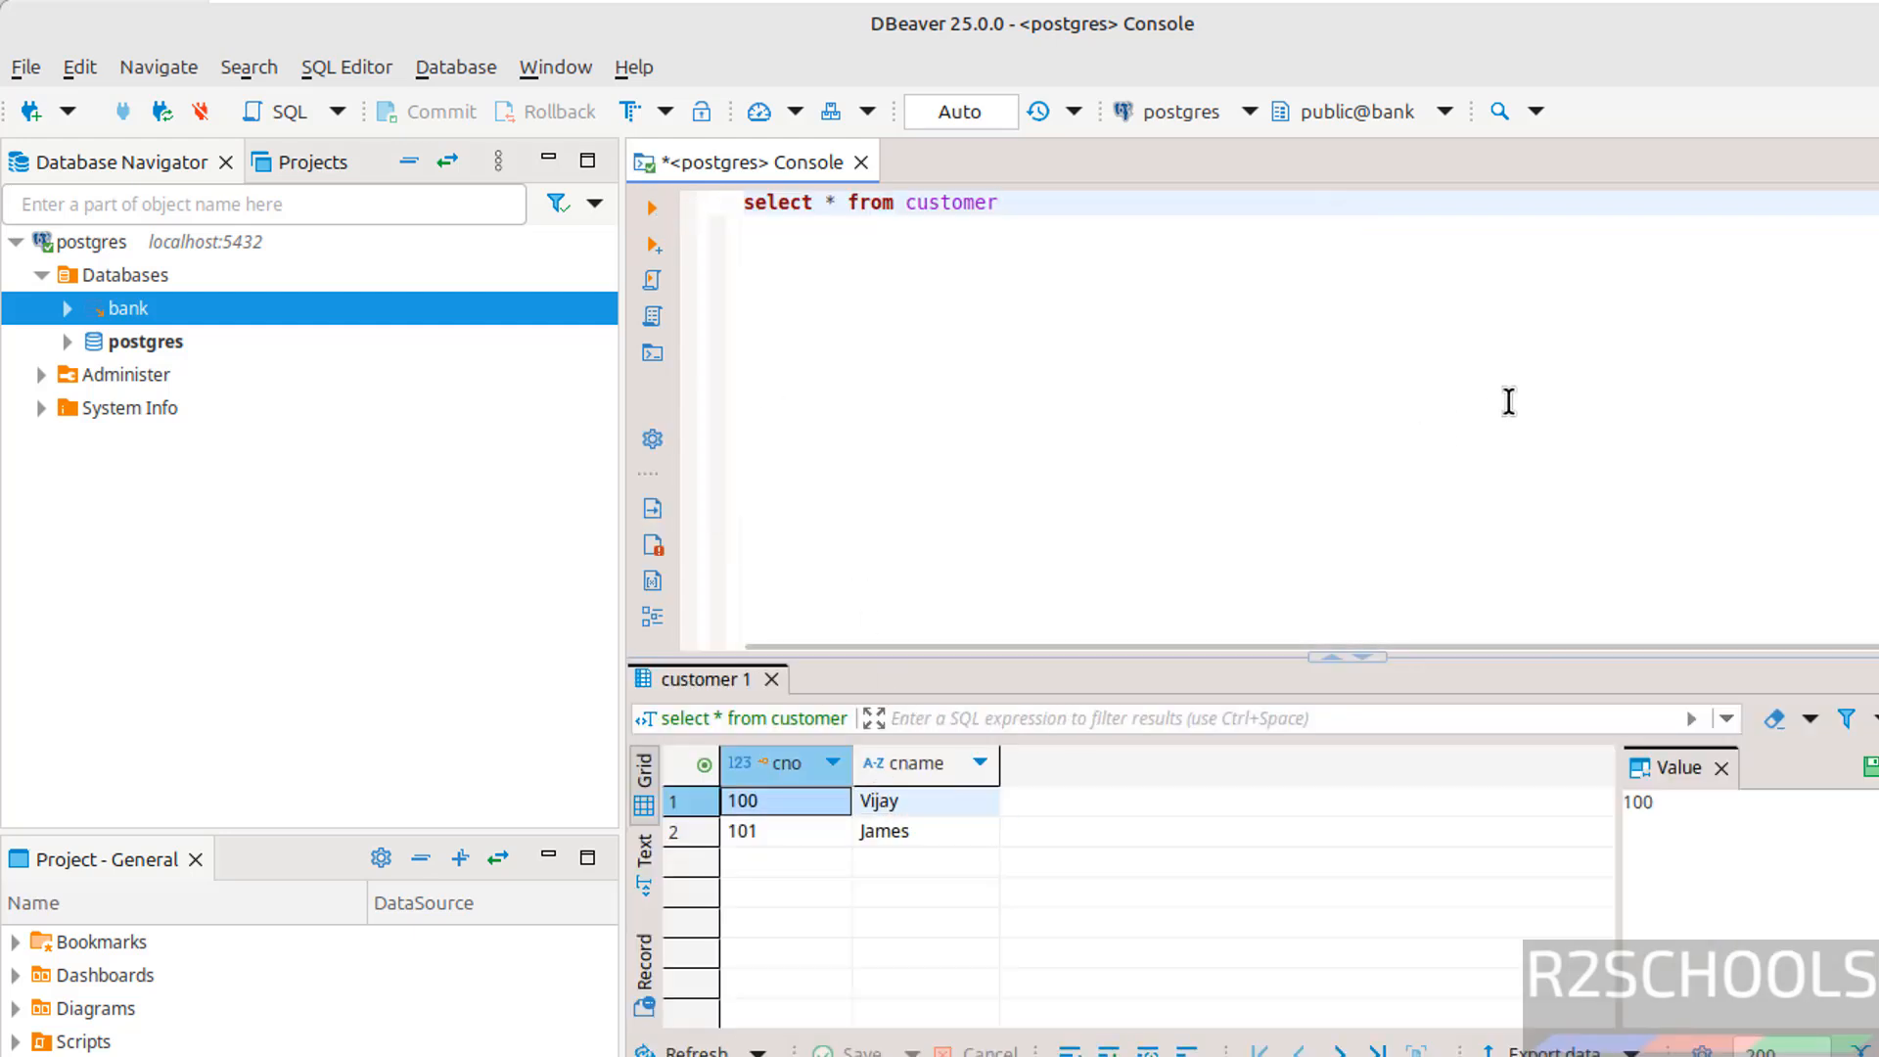
left_click(35, 274)
left_click(15, 241)
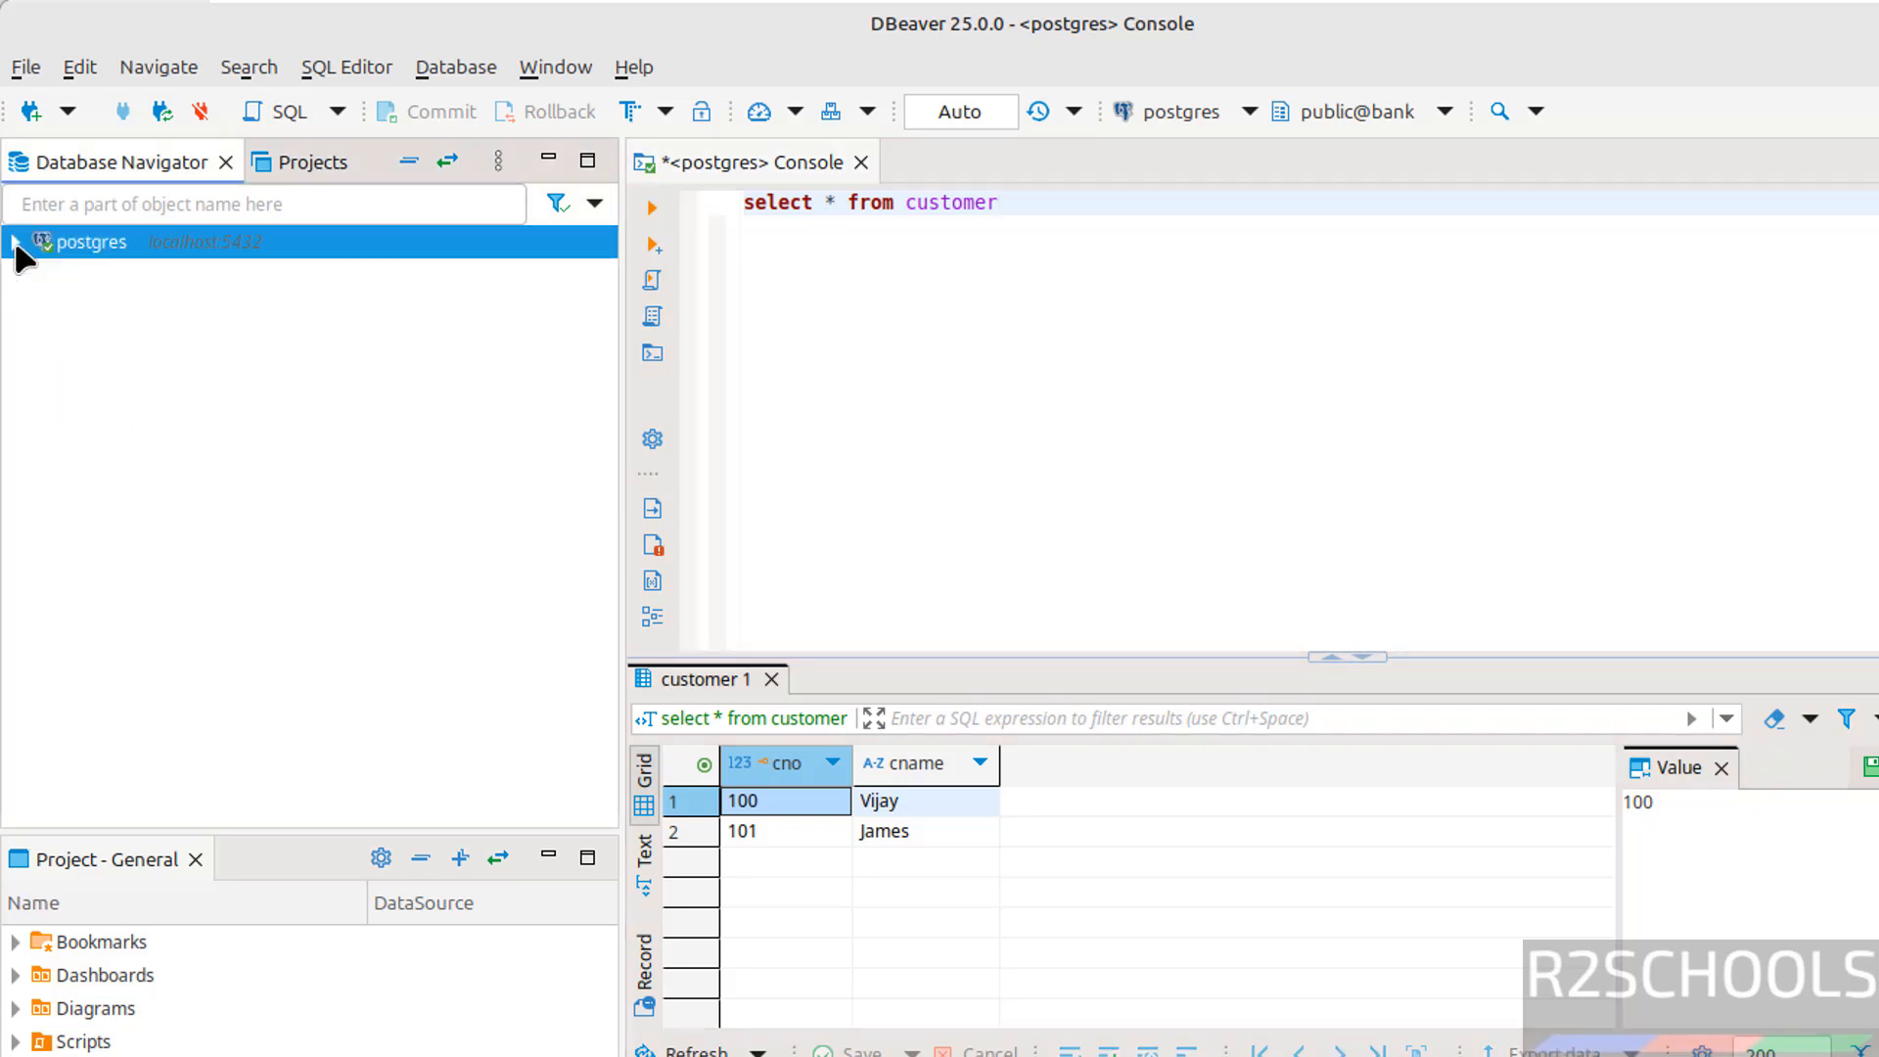
Start a new MySQL connection, filling in the bank database name and root password
left_click(30, 111)
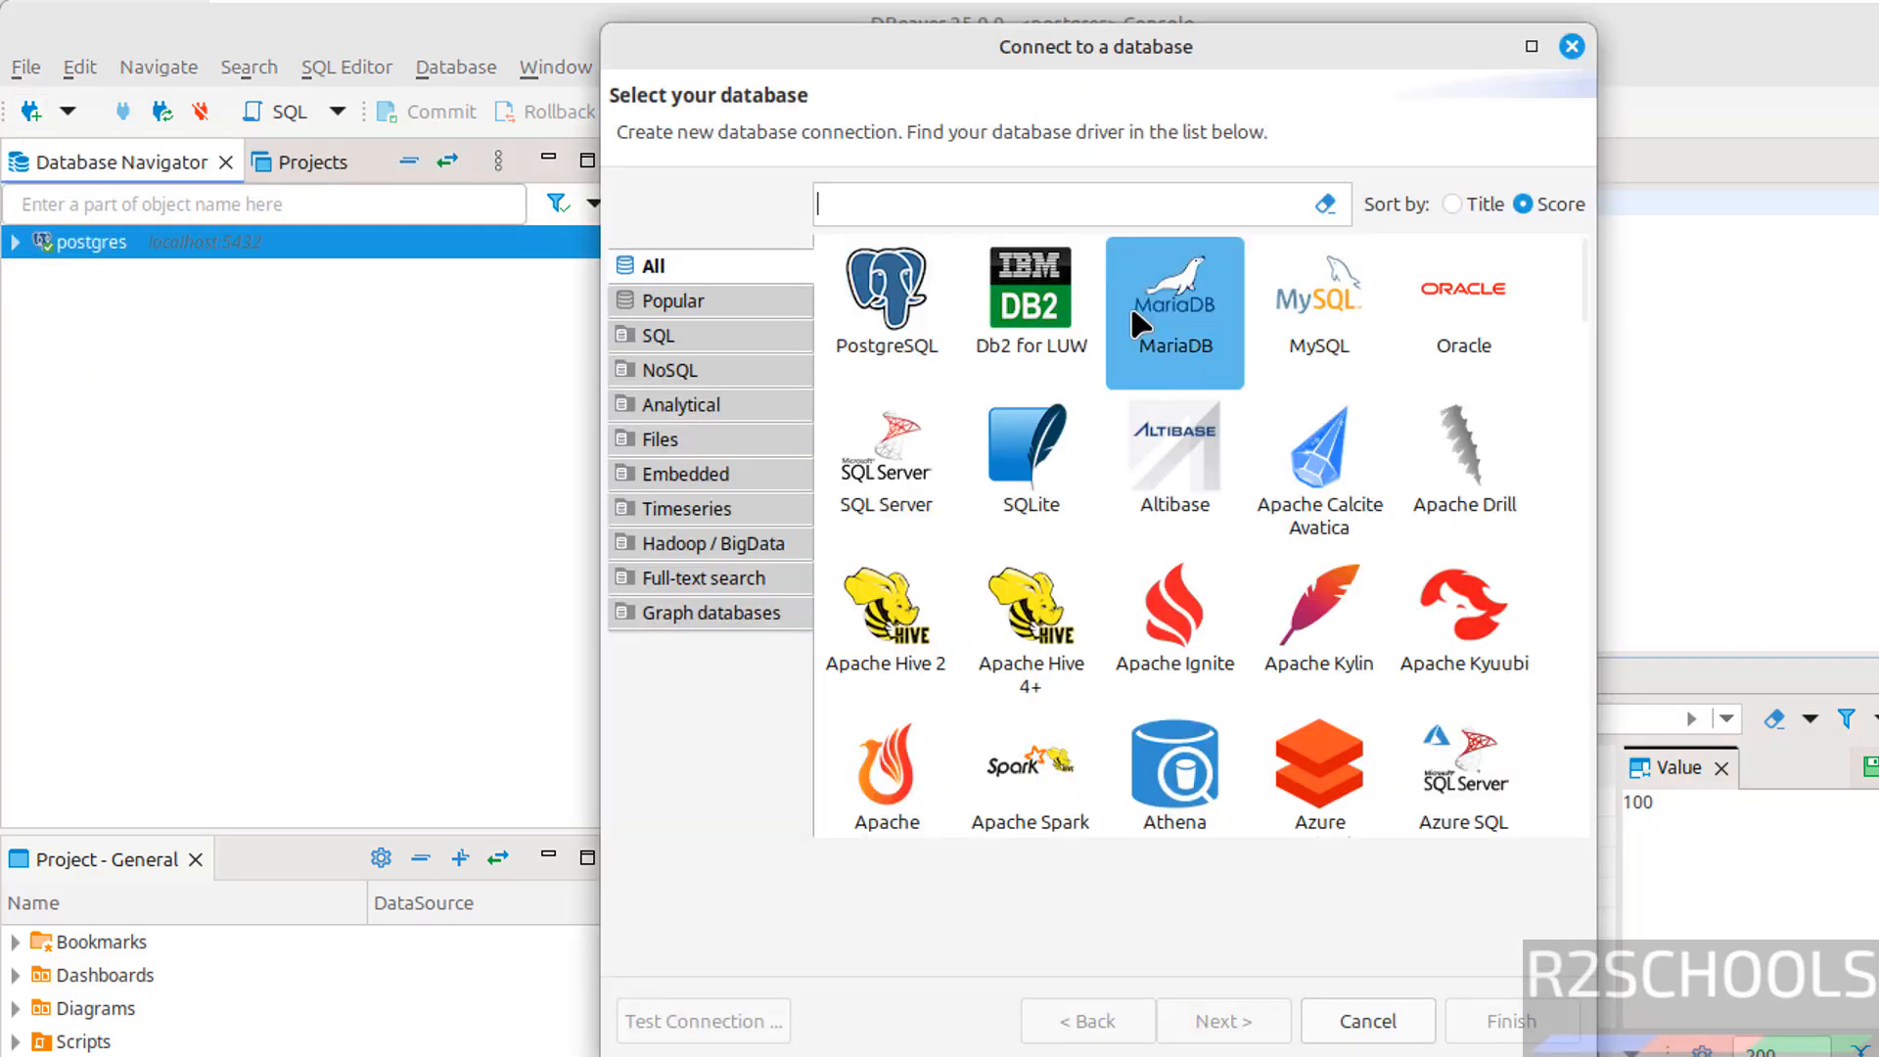
left_click(1299, 320)
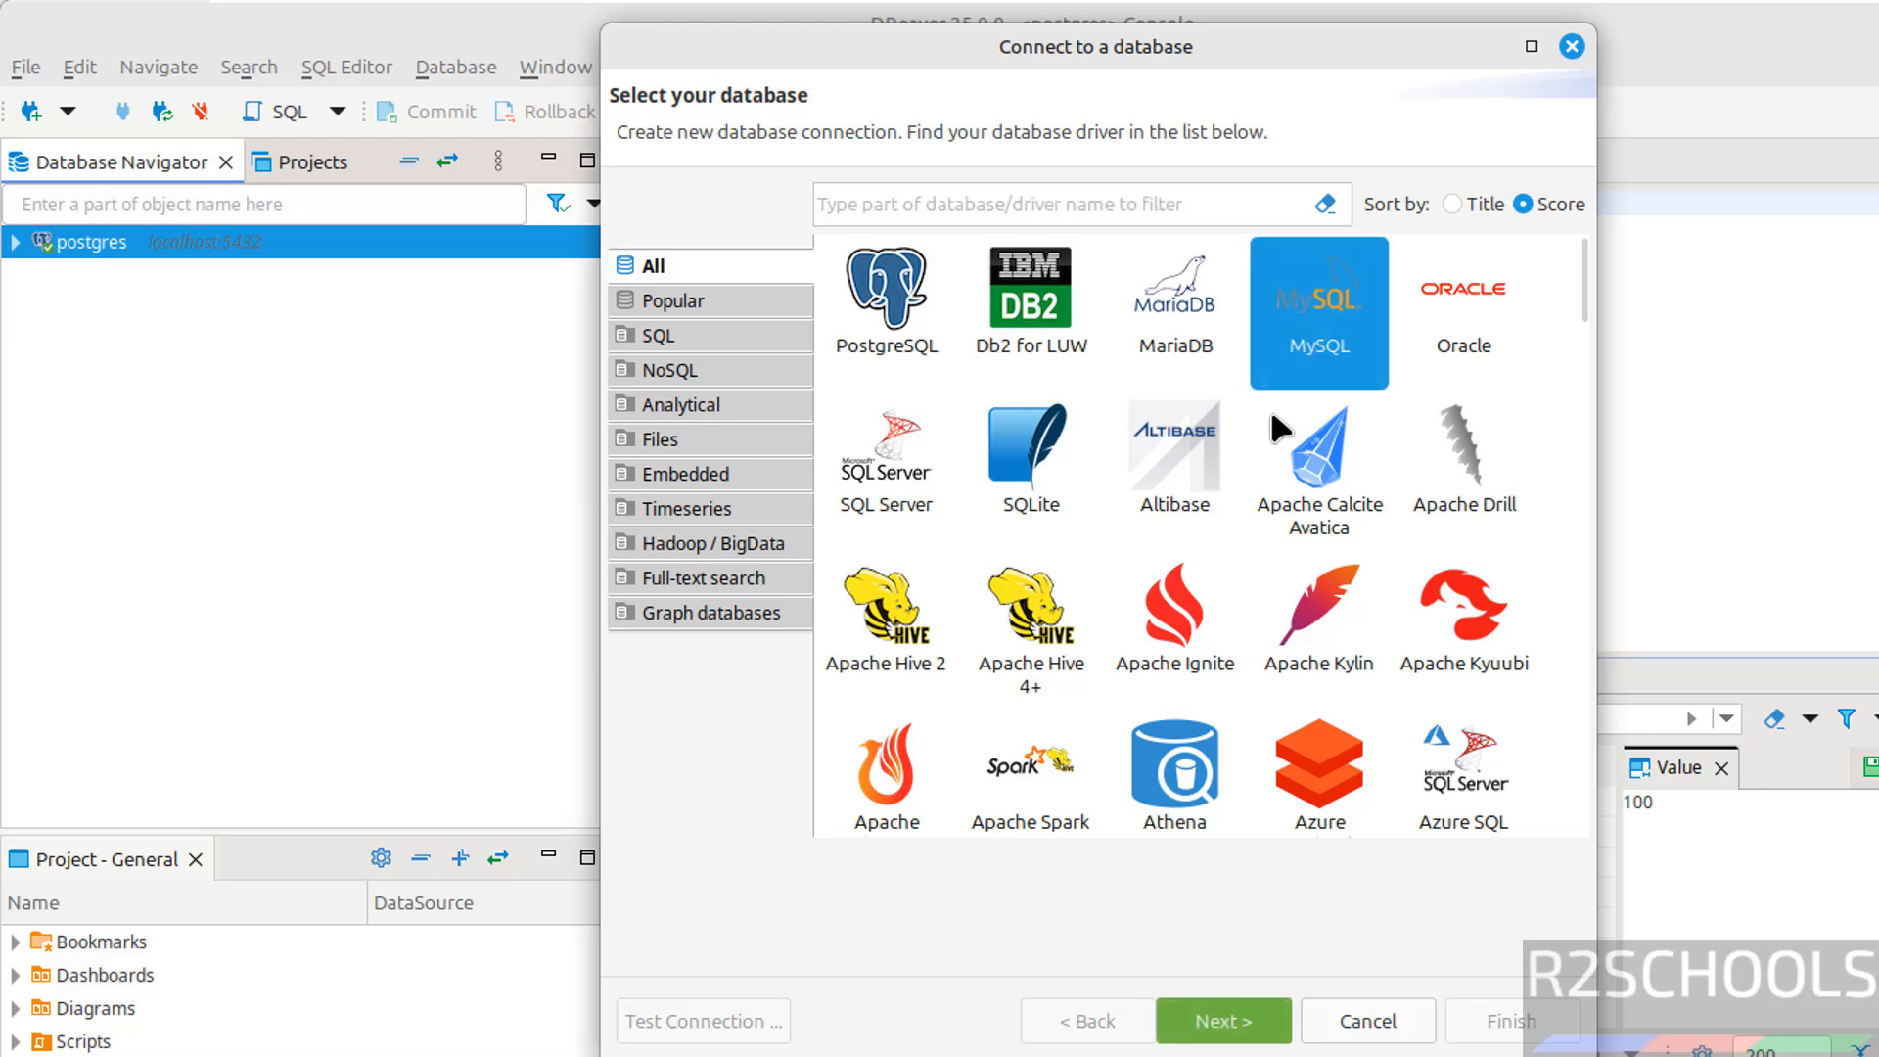
left_click(1214, 1020)
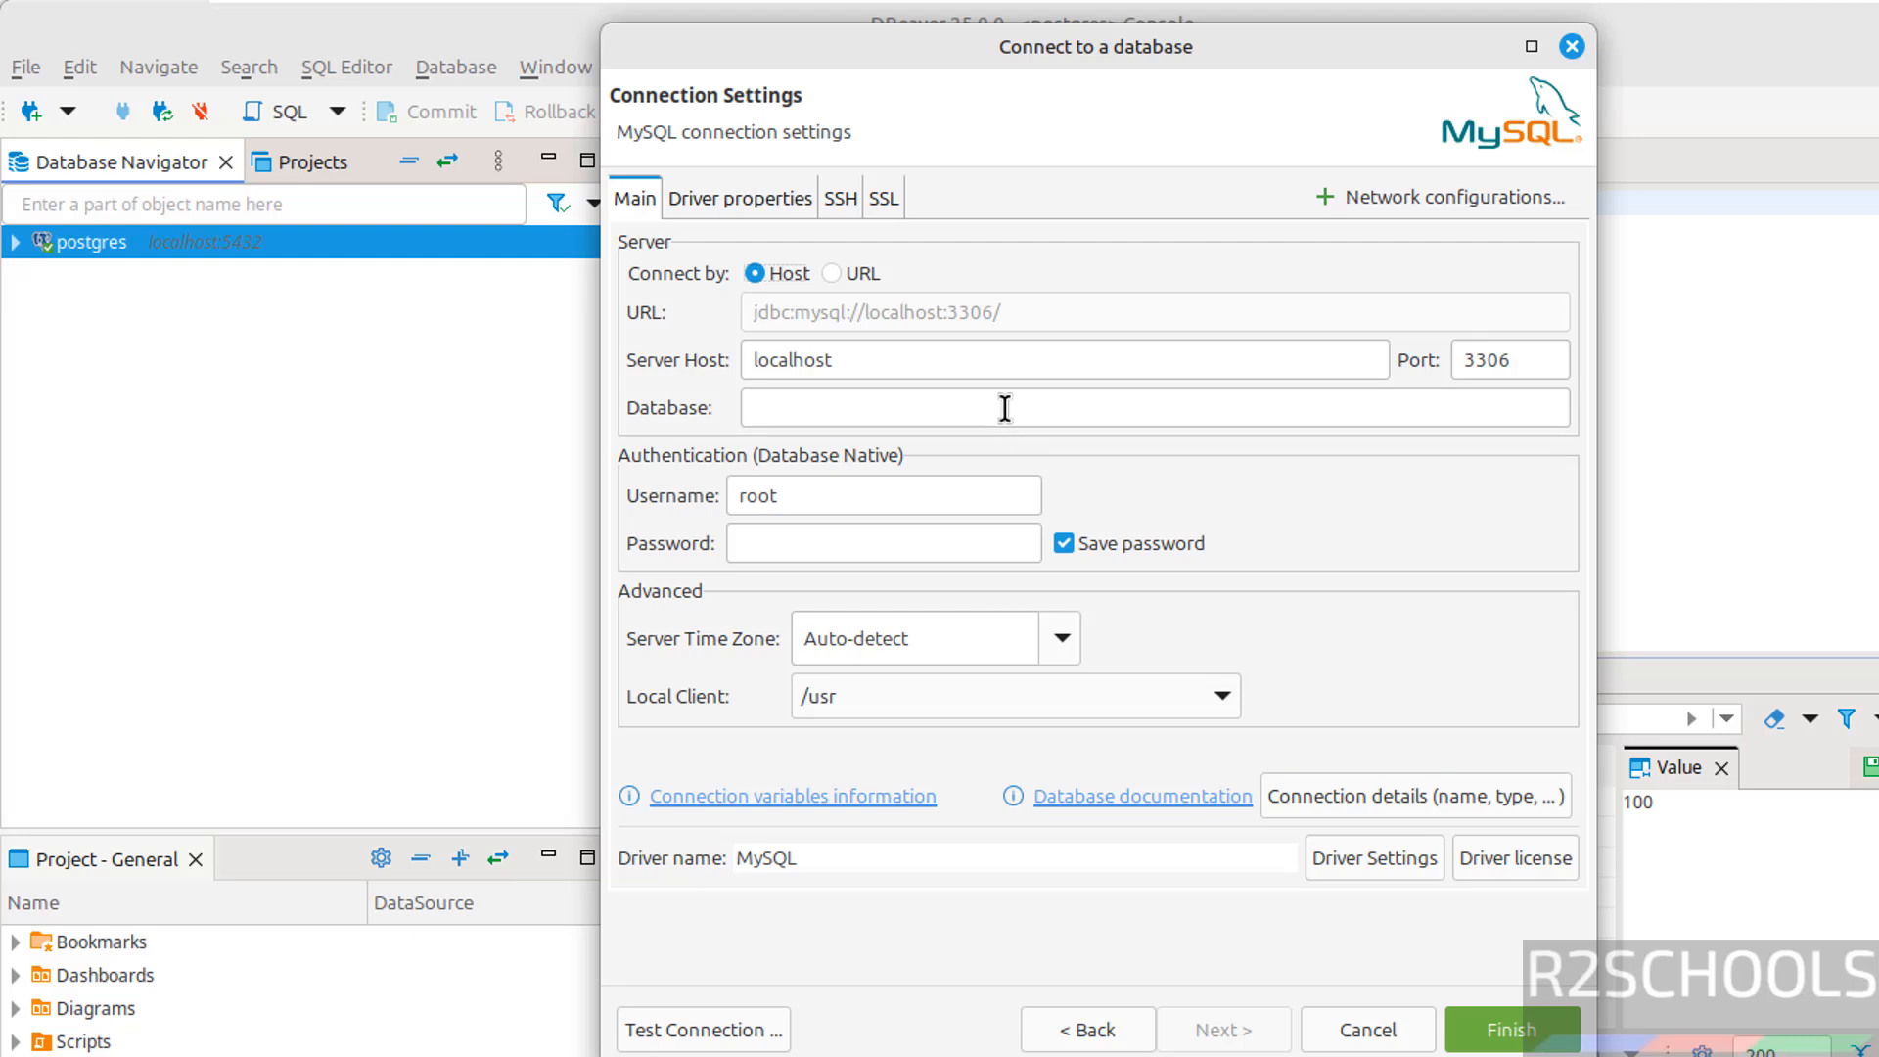
left_click(1005, 408)
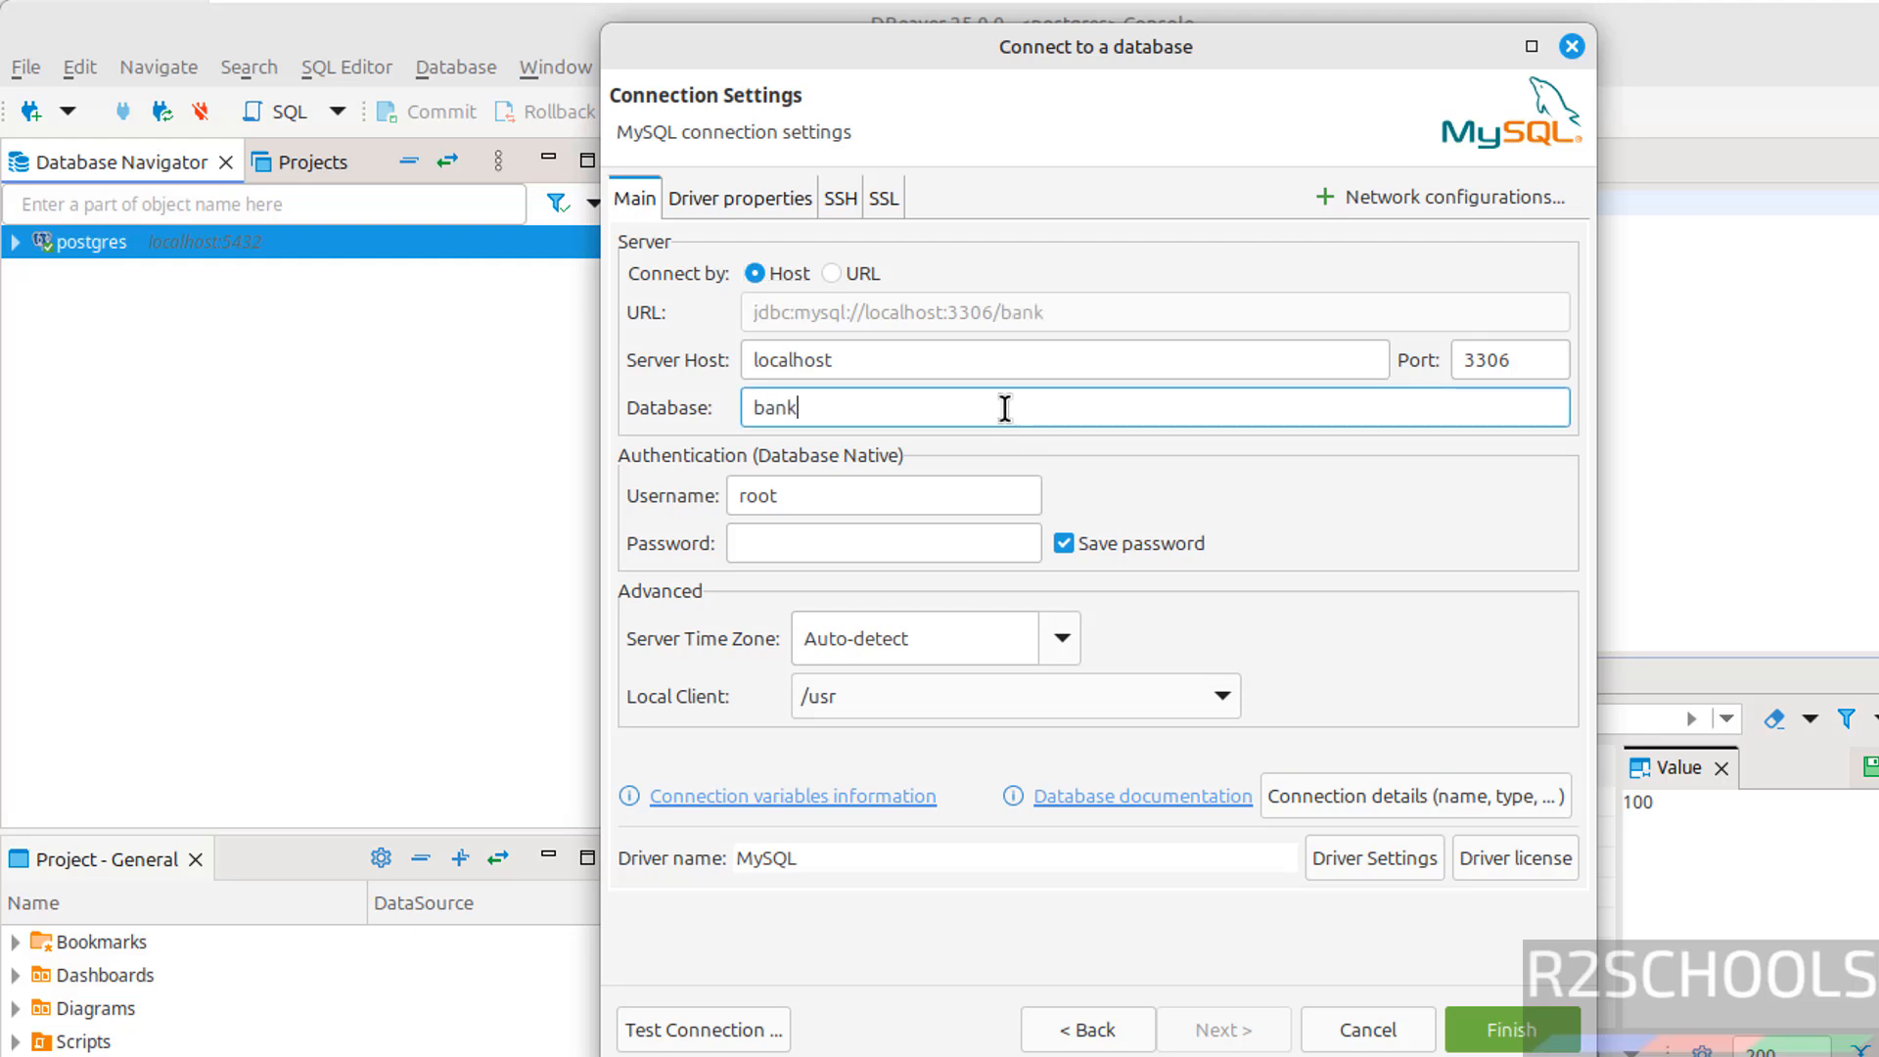
left_click(814, 544)
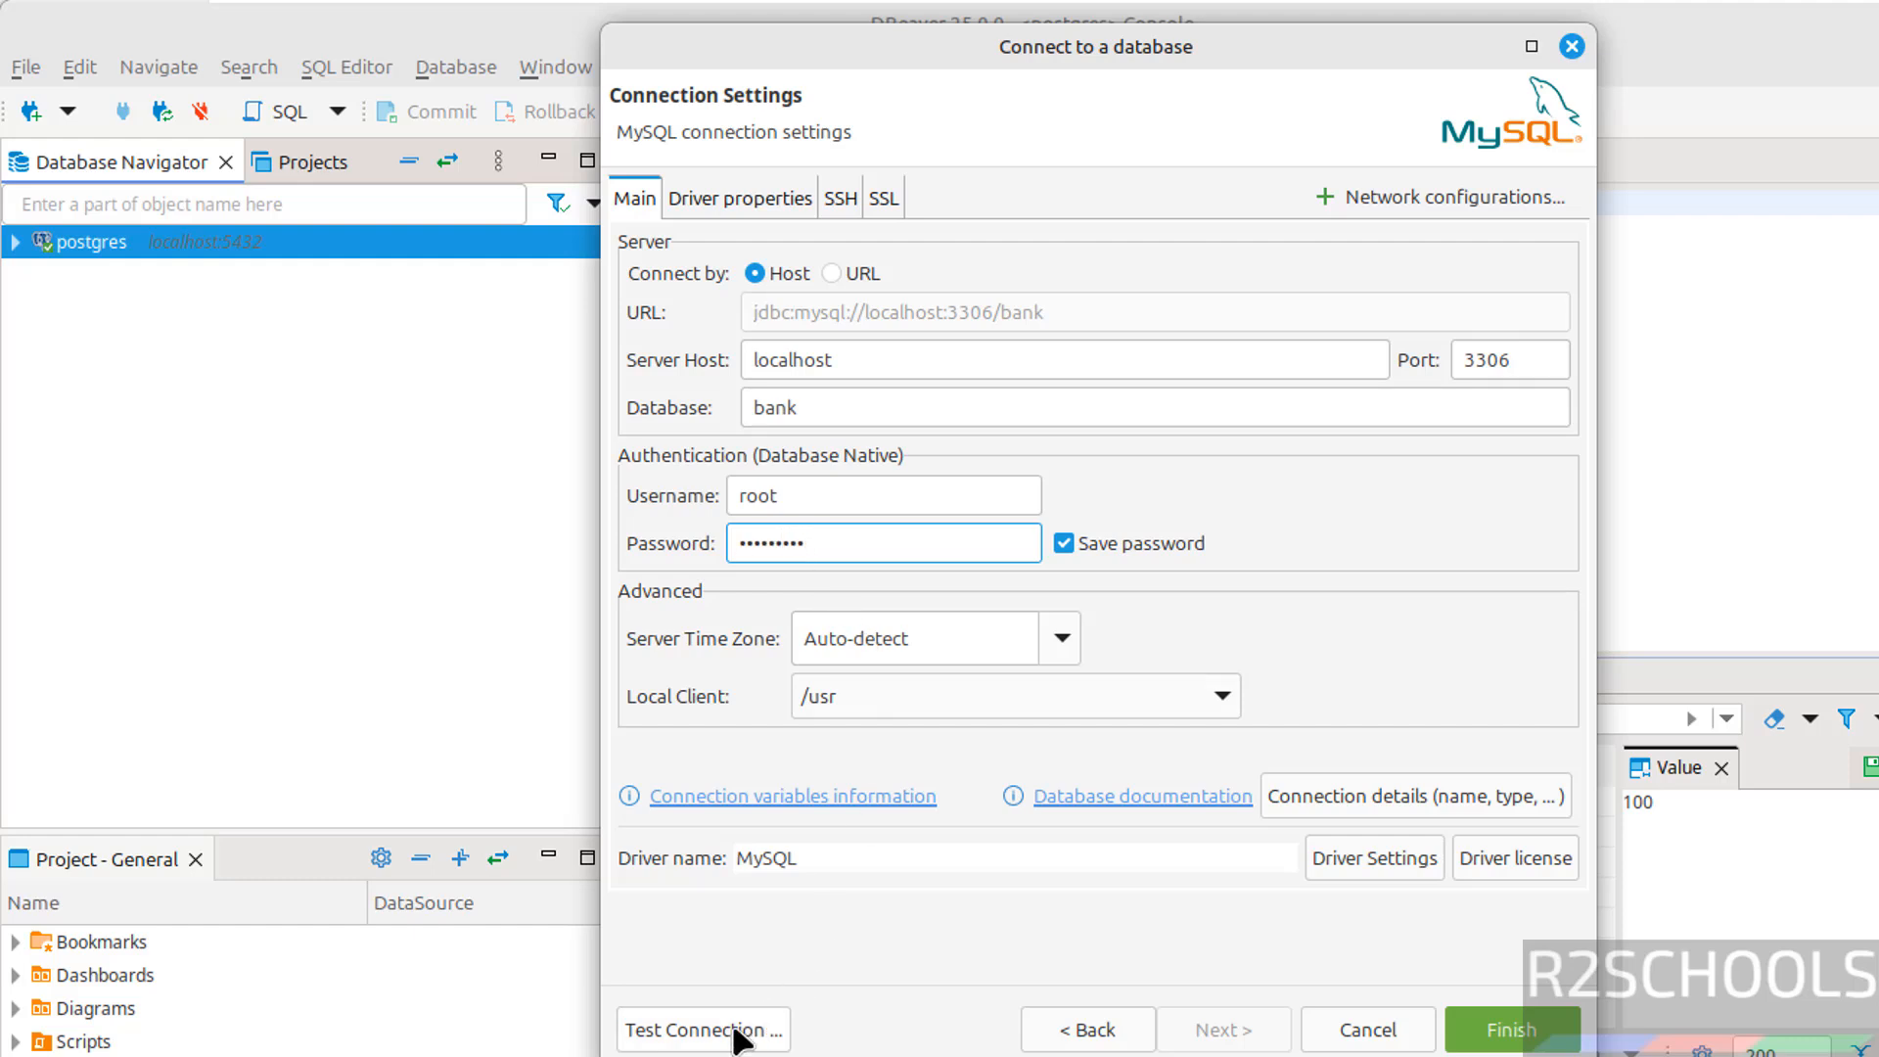
Test the connection after downloading the MySQL driver, dismissing the public key retrieval error
left_click(735, 1029)
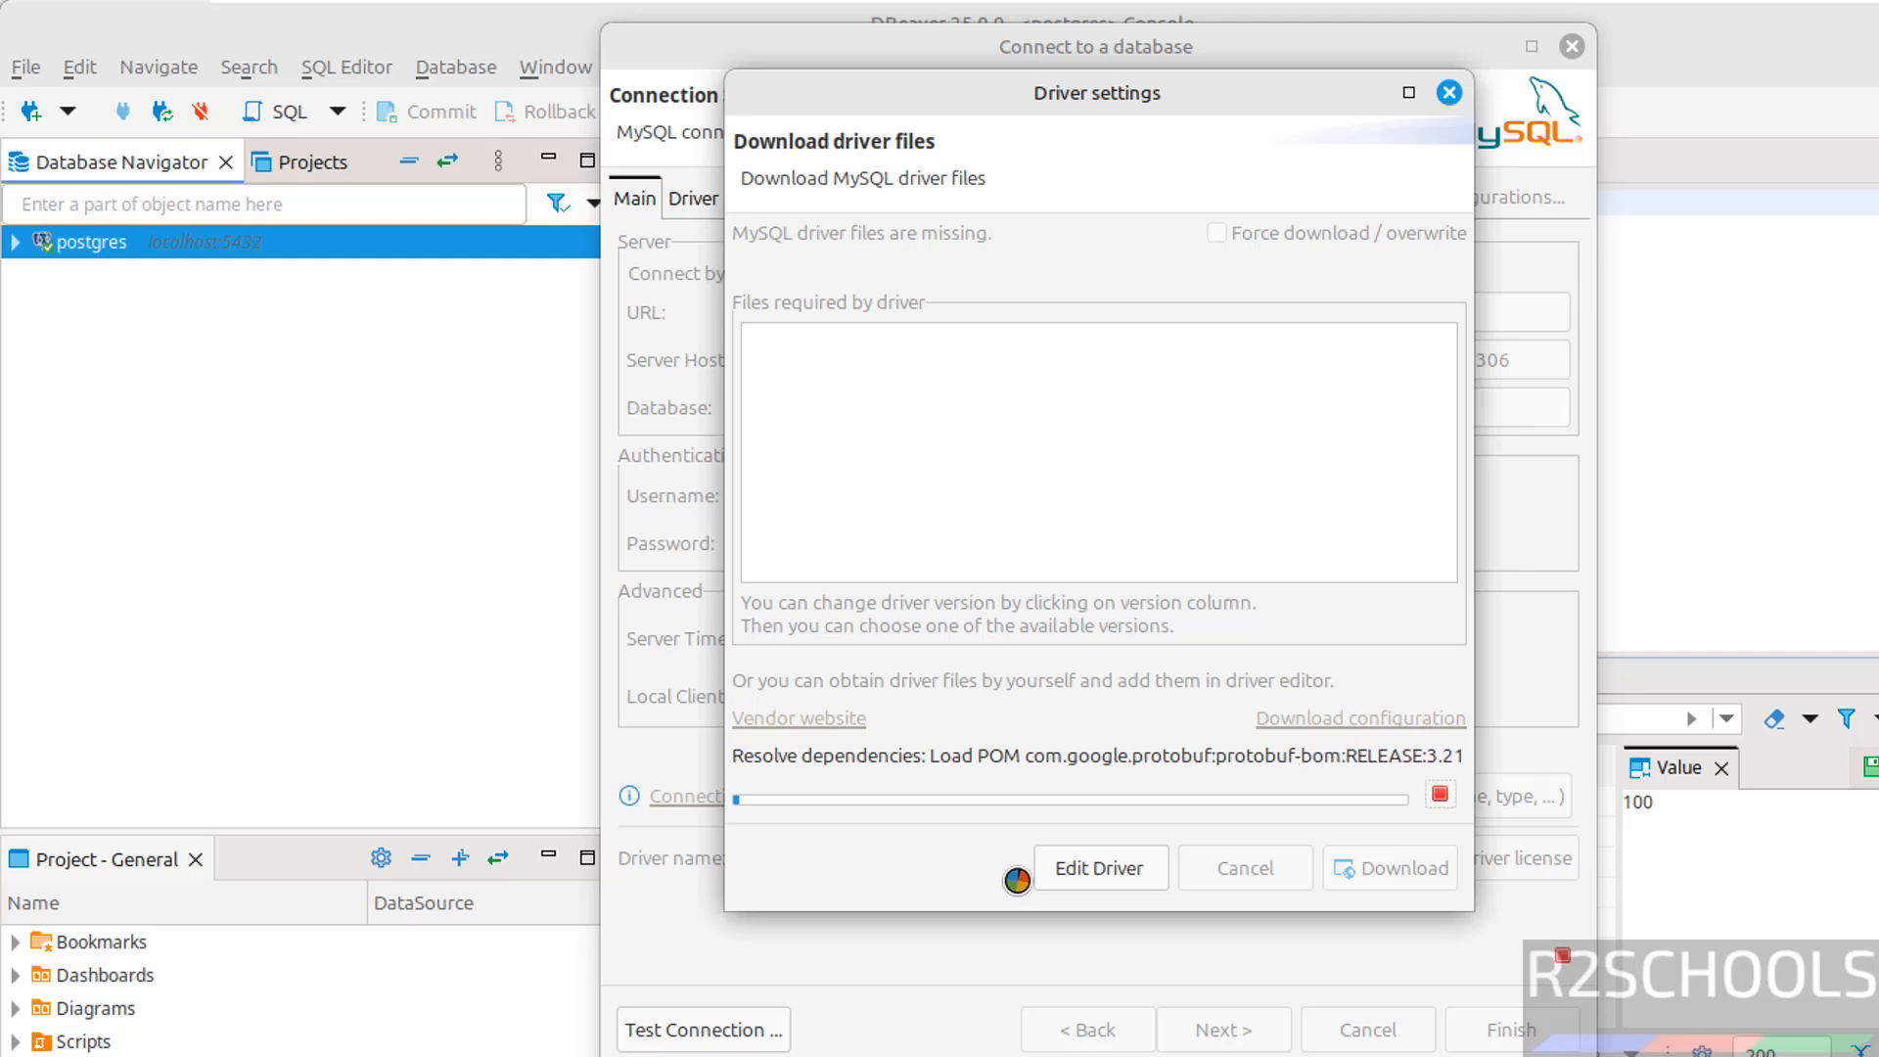
left_click(1400, 796)
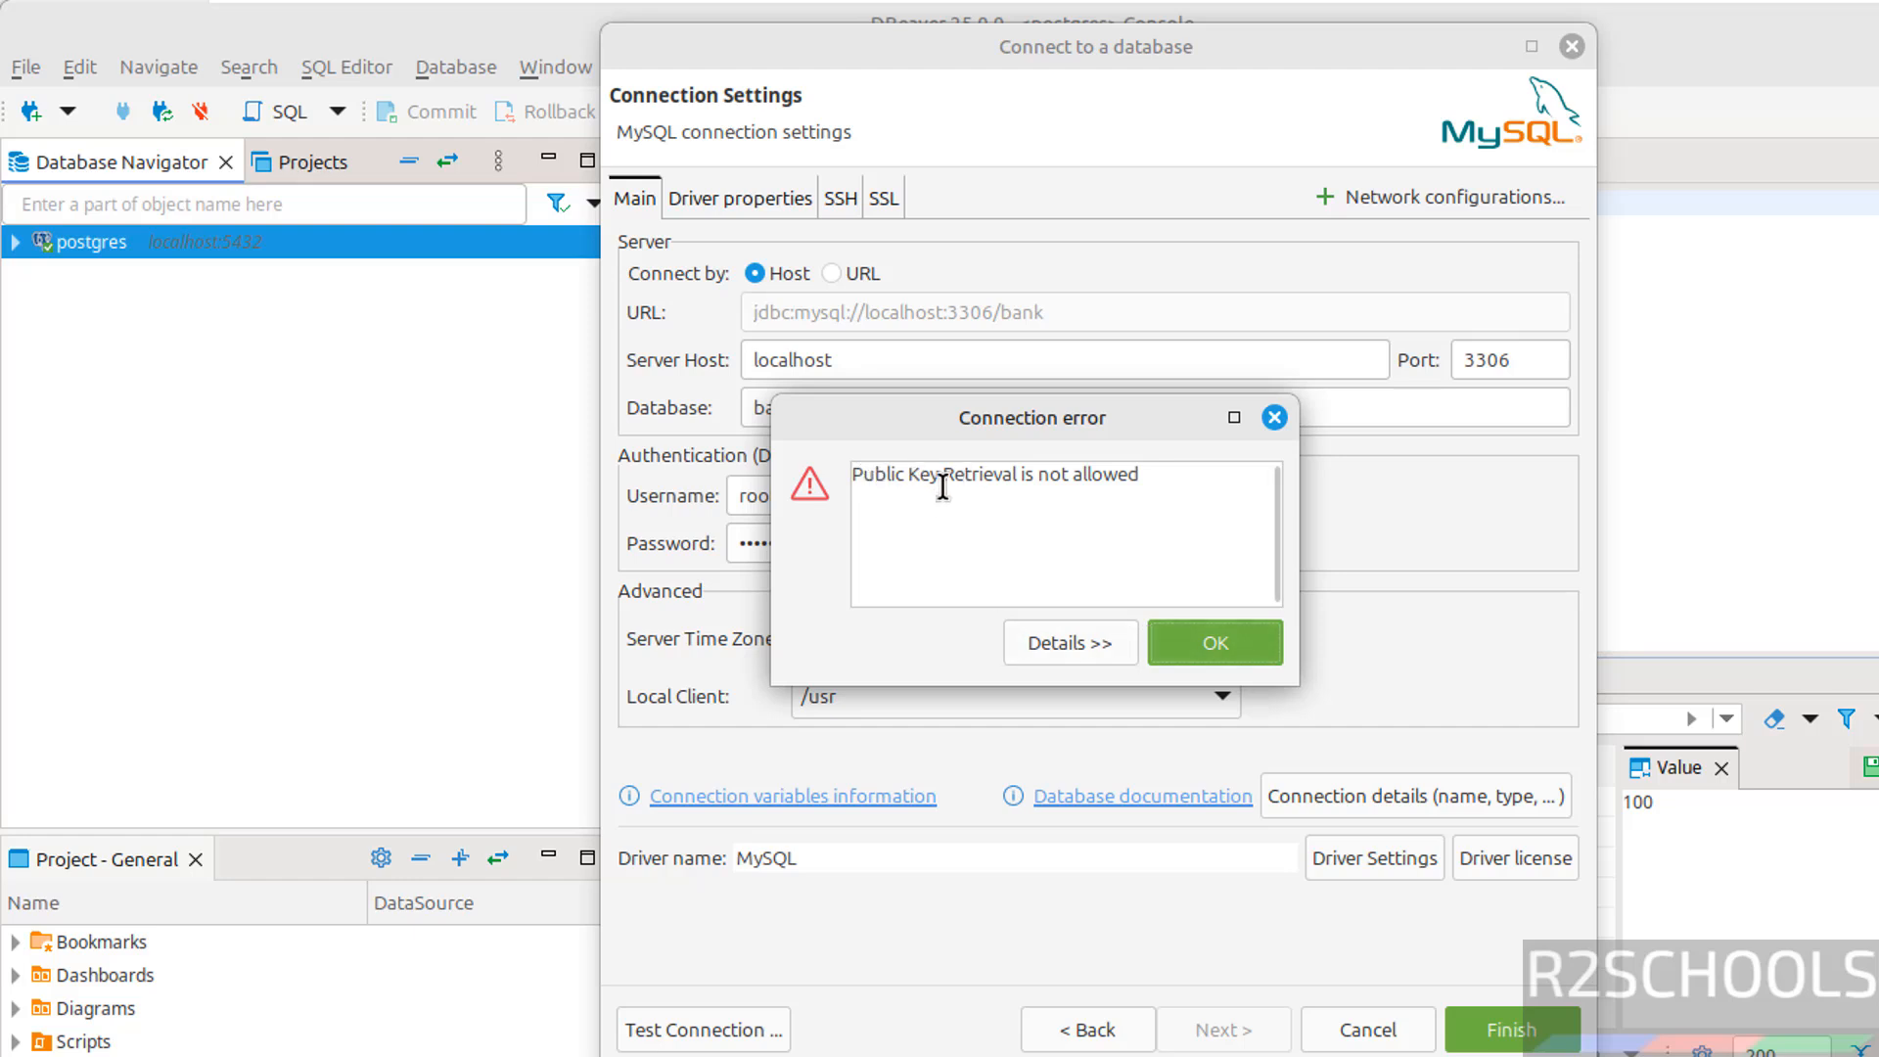
left_click(1231, 661)
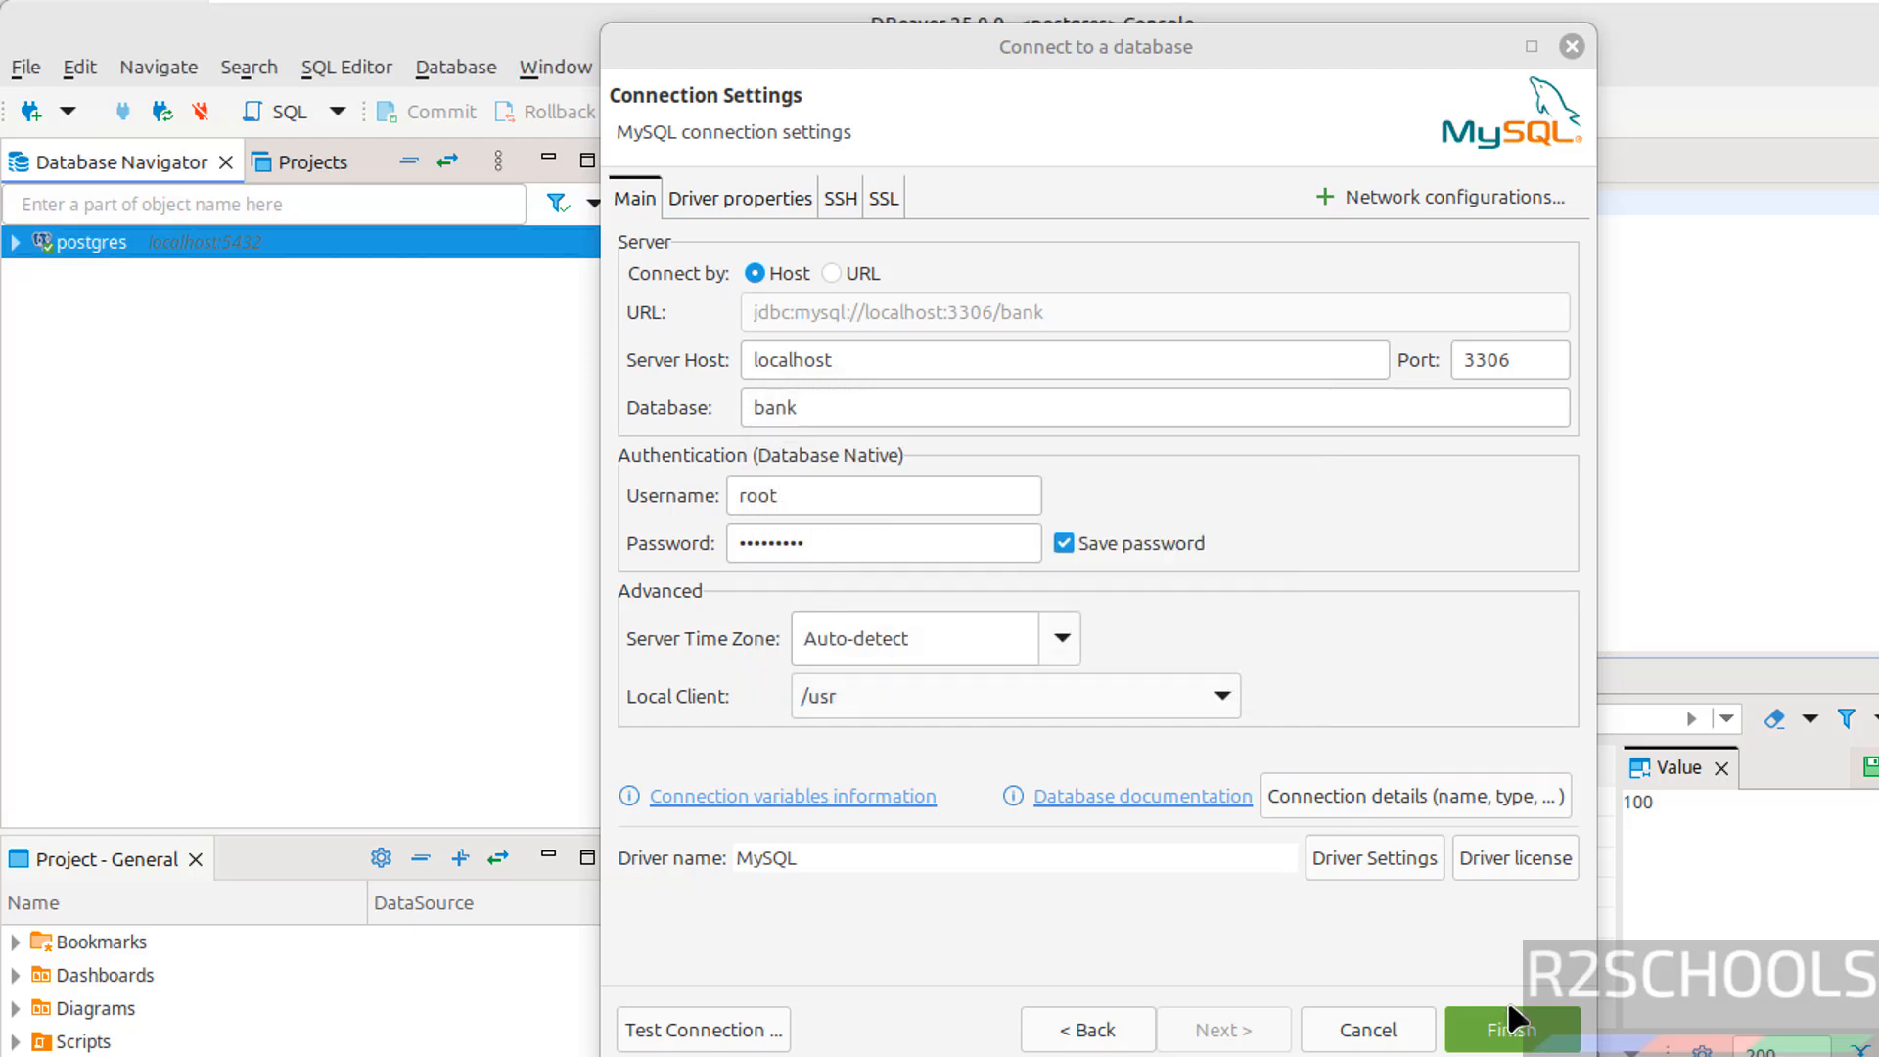
Finish the MySQL bank connection, then set driver property allowPublicKeyRetrieval to TRUE and apply
left_click(1512, 1023)
right_click(124, 252)
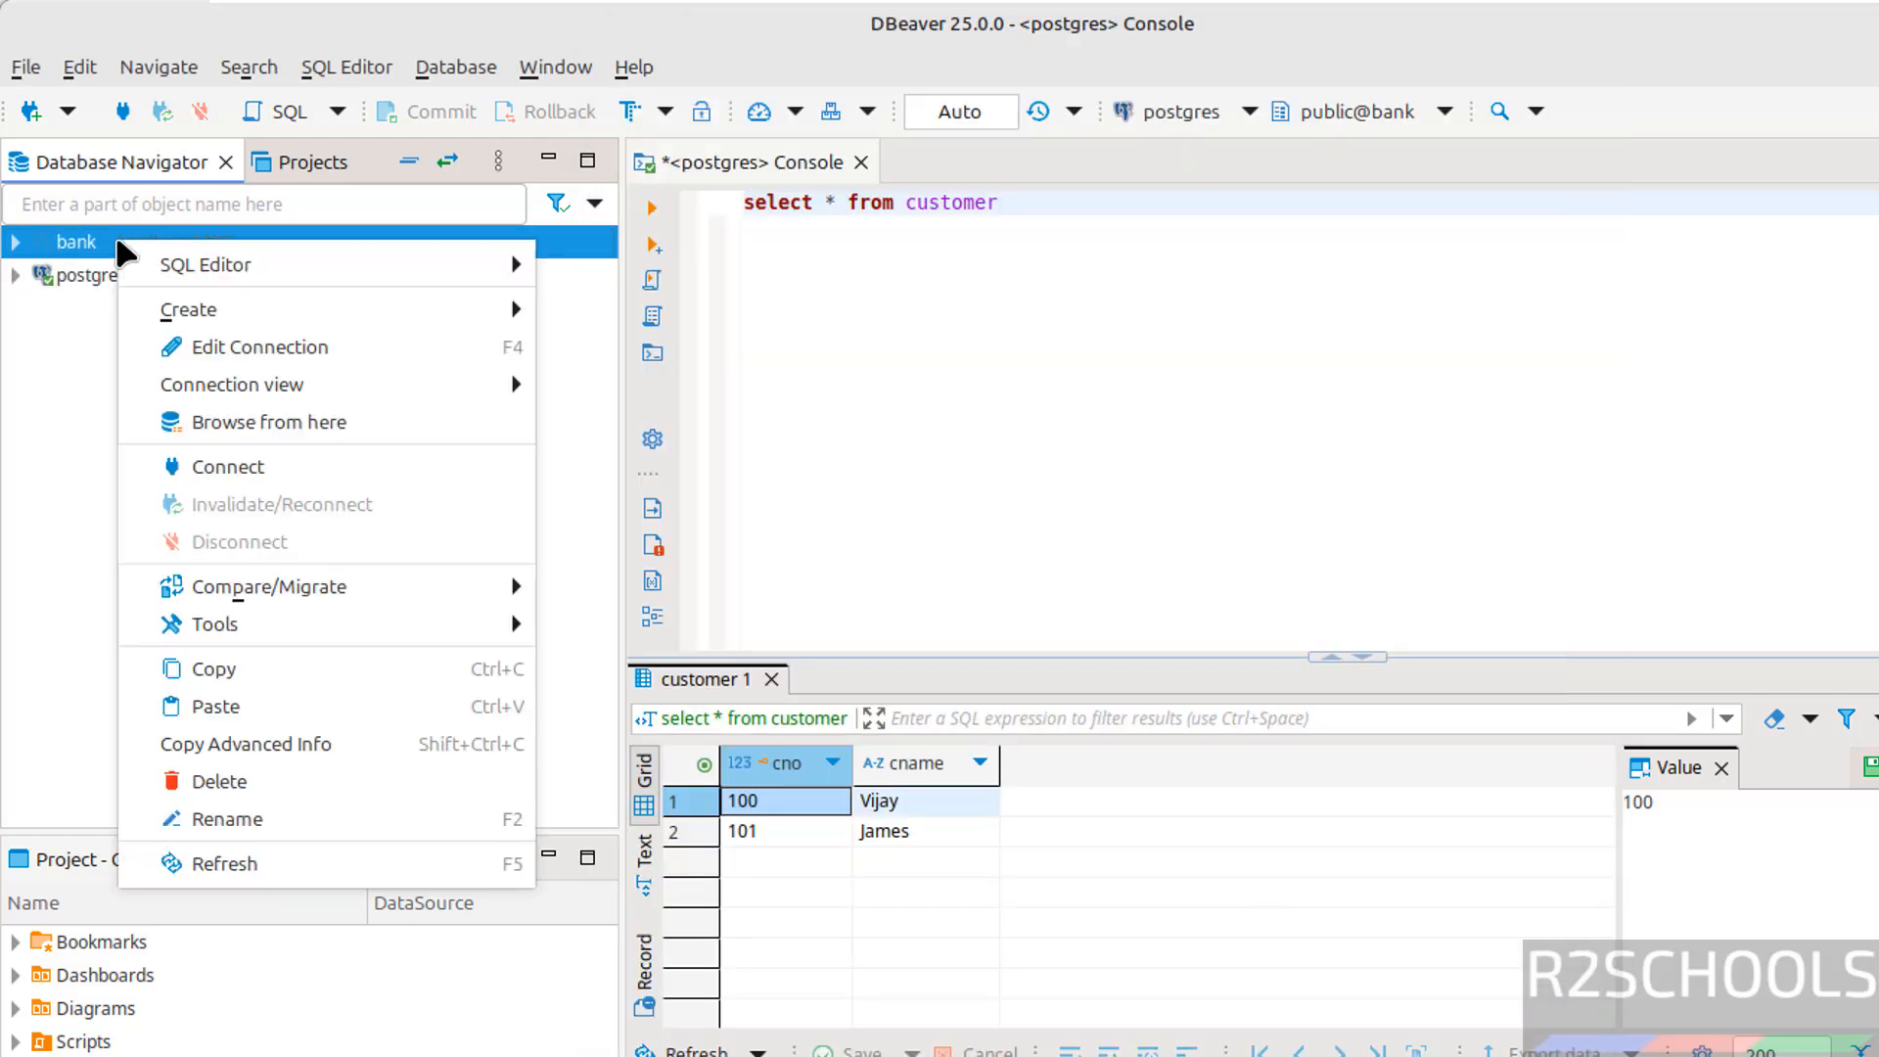
left_click(289, 346)
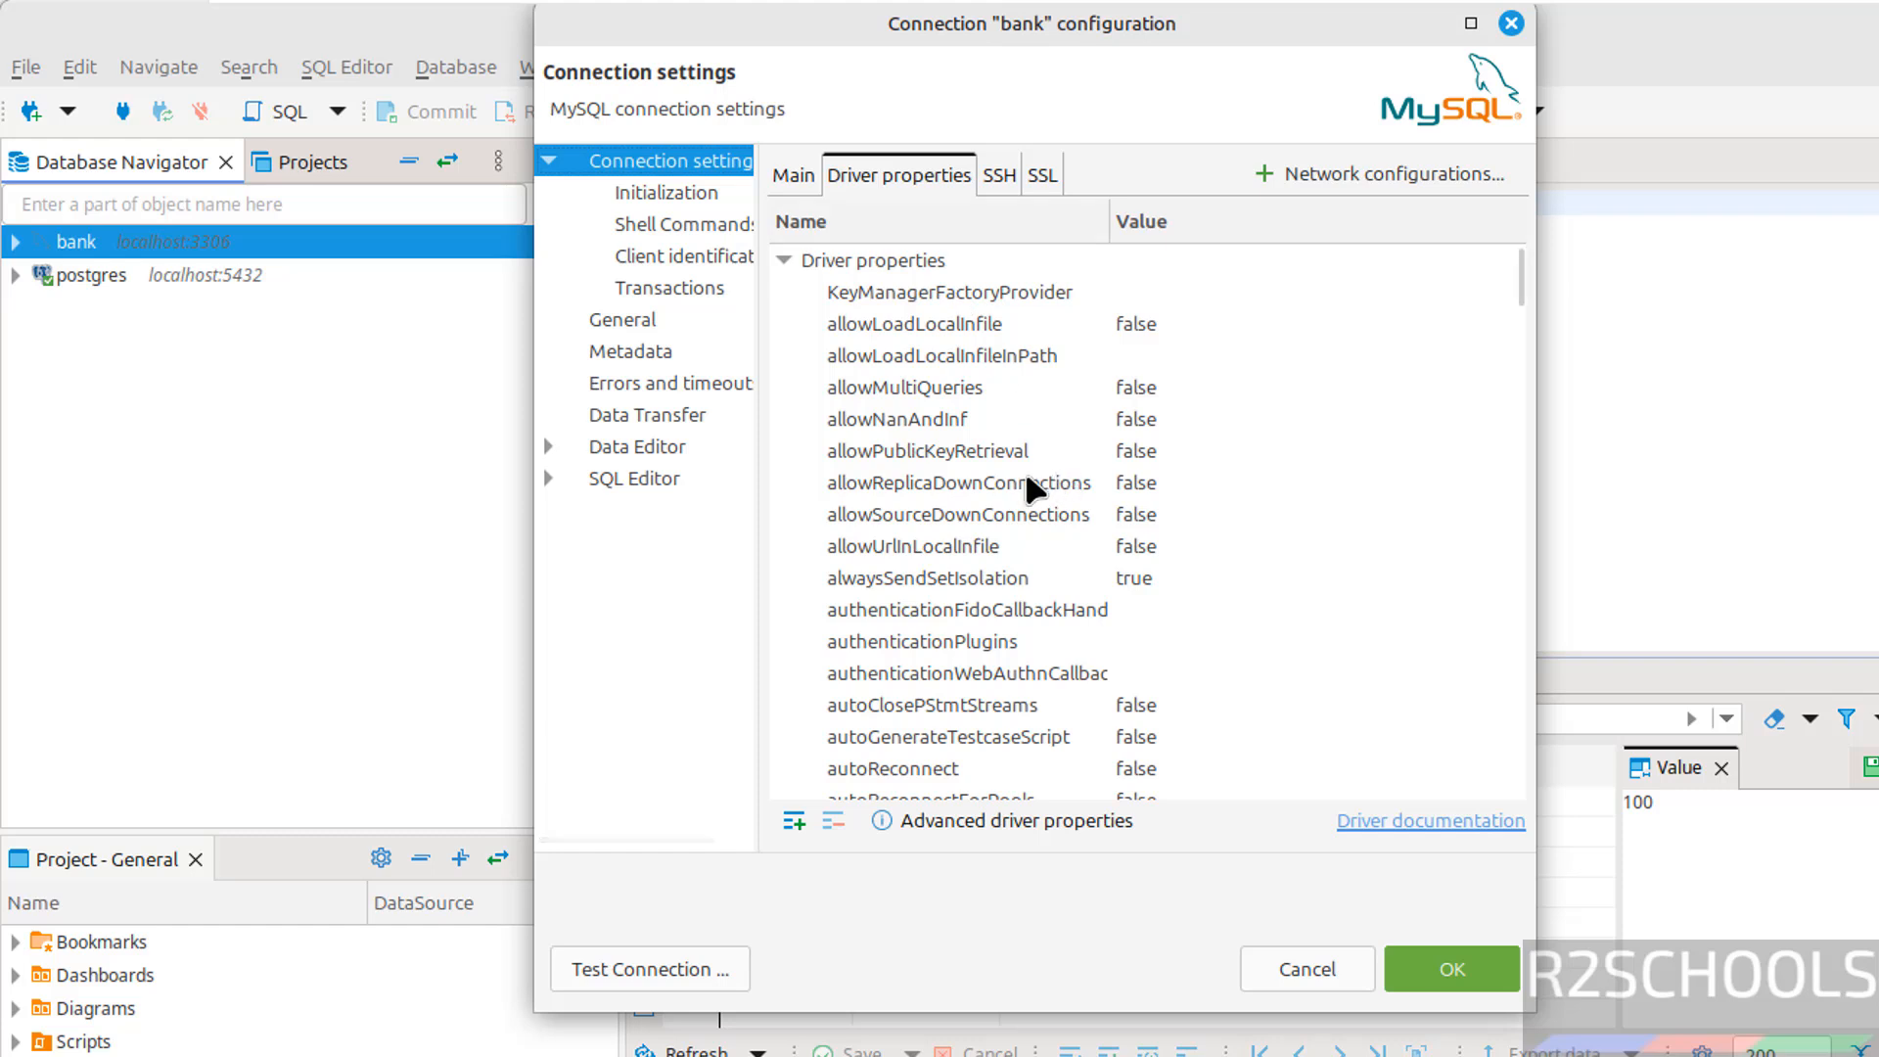
left_click(1012, 450)
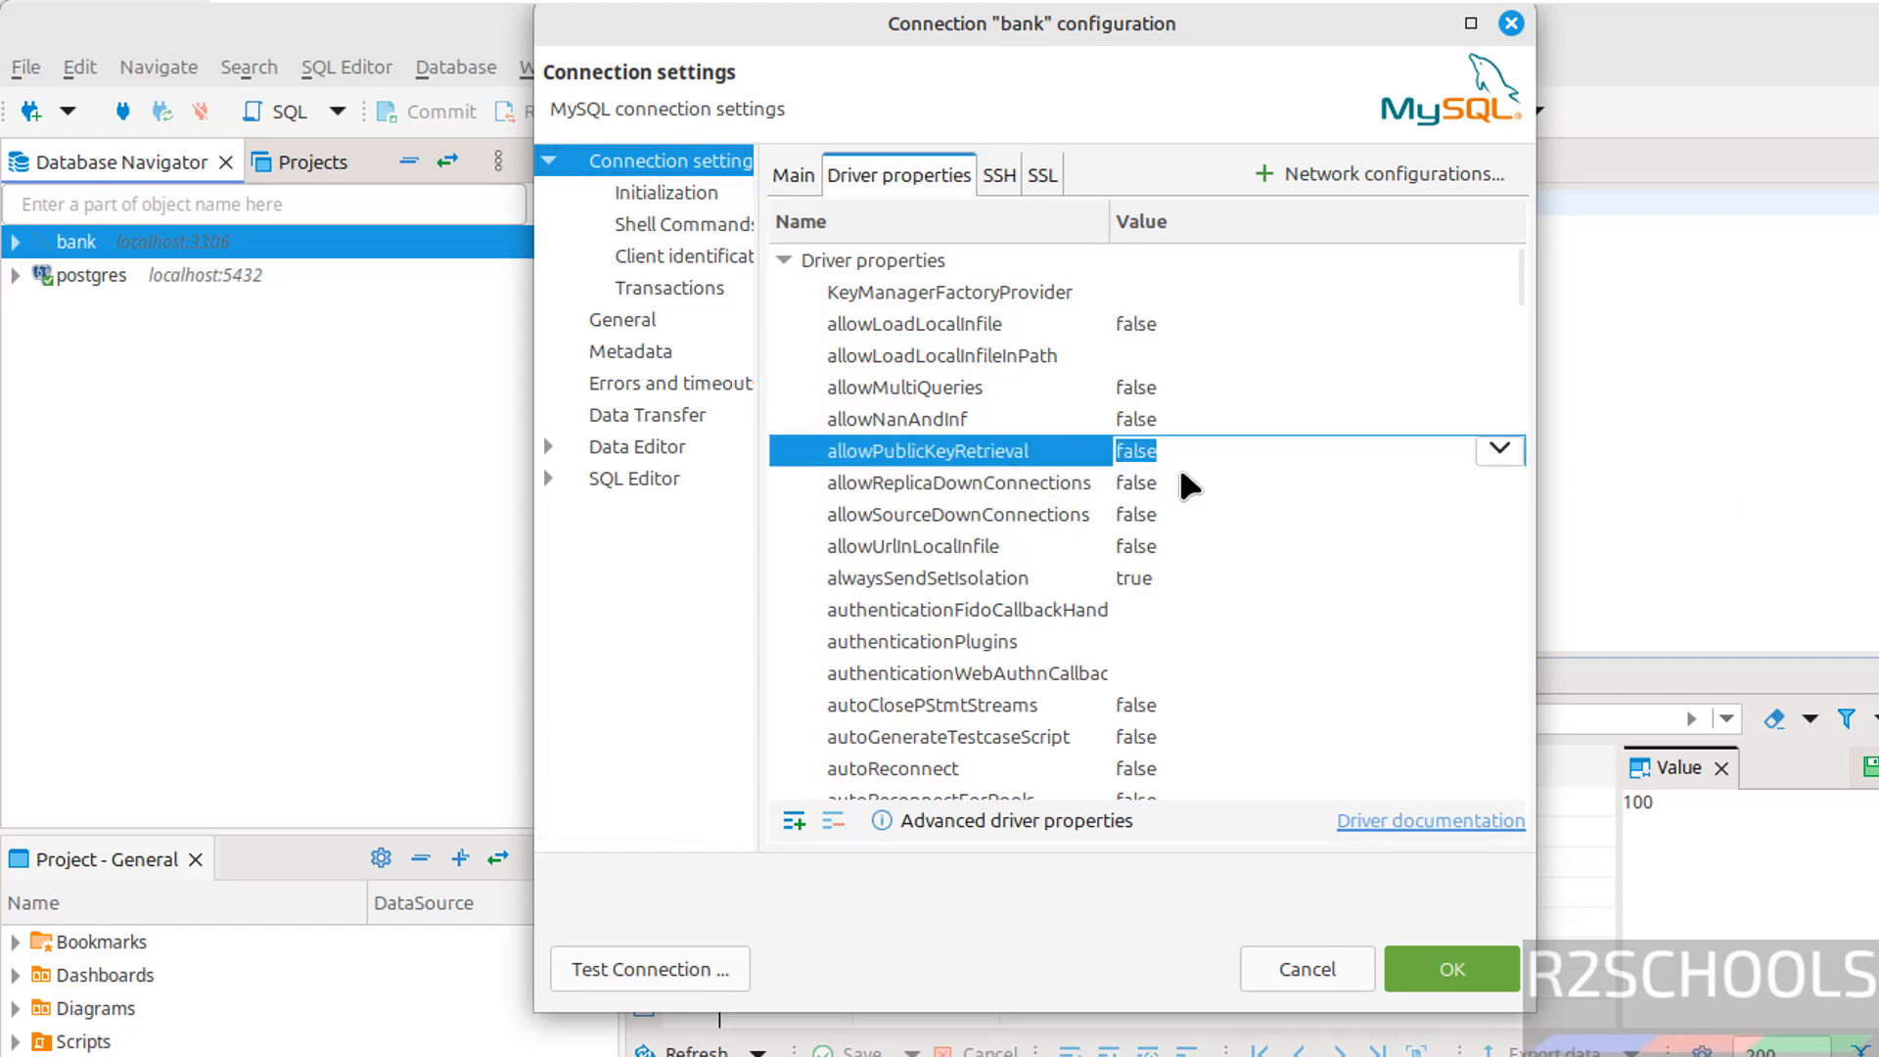
left_click(1489, 446)
left_click(1254, 515)
left_click(1256, 516)
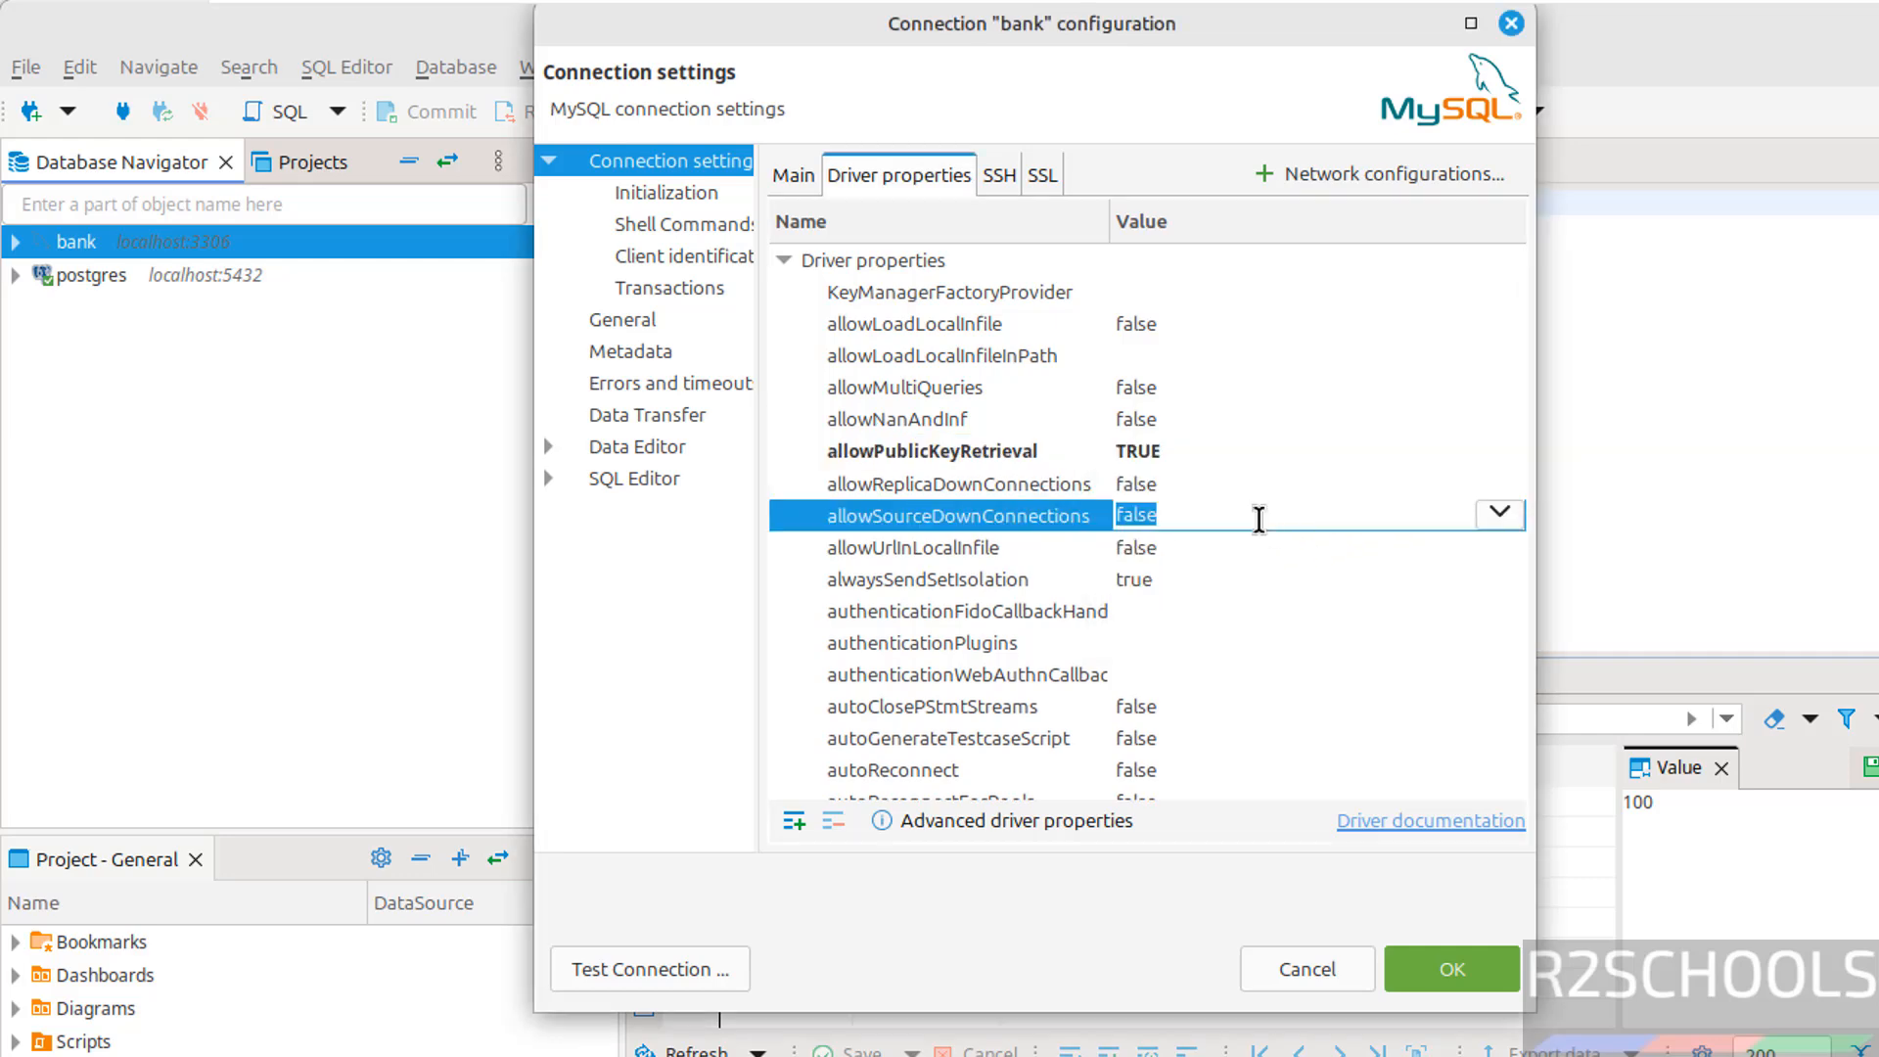
left_click(1449, 942)
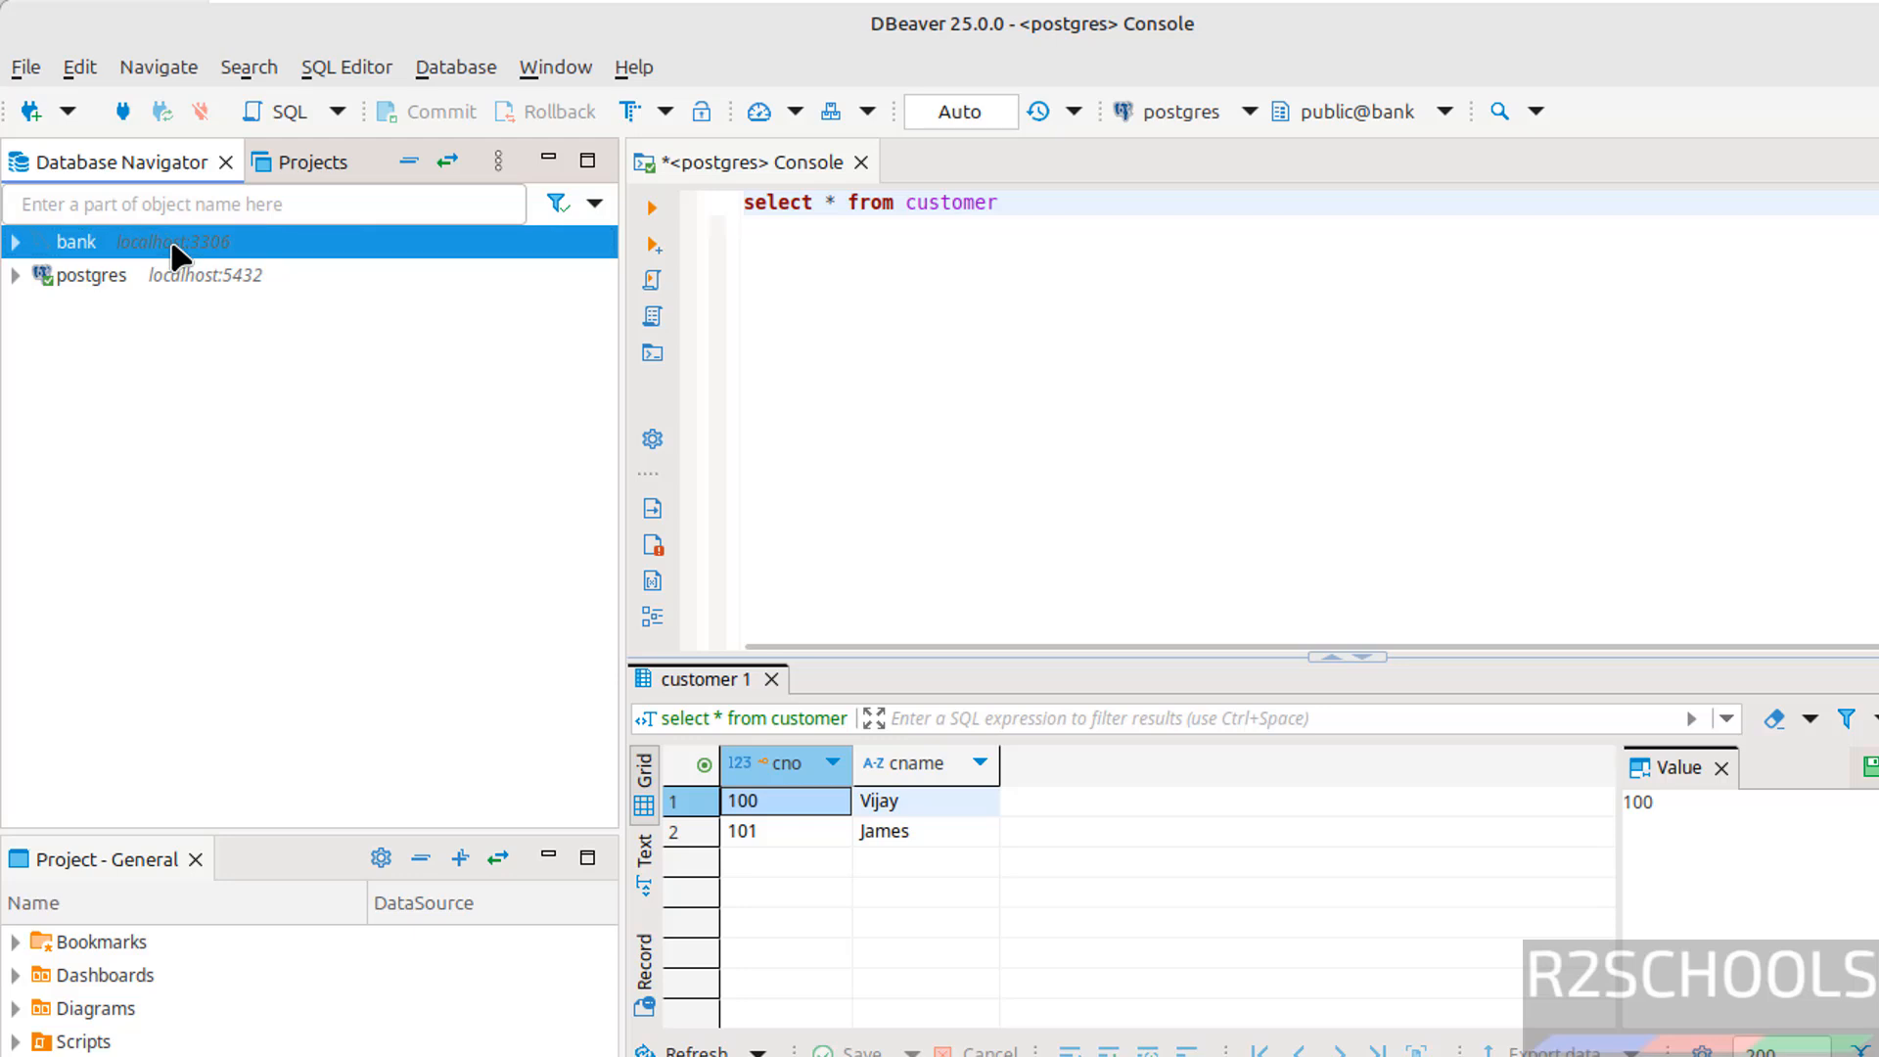
Connect to the MySQL bank server and expand its Databases list
right_click(174, 252)
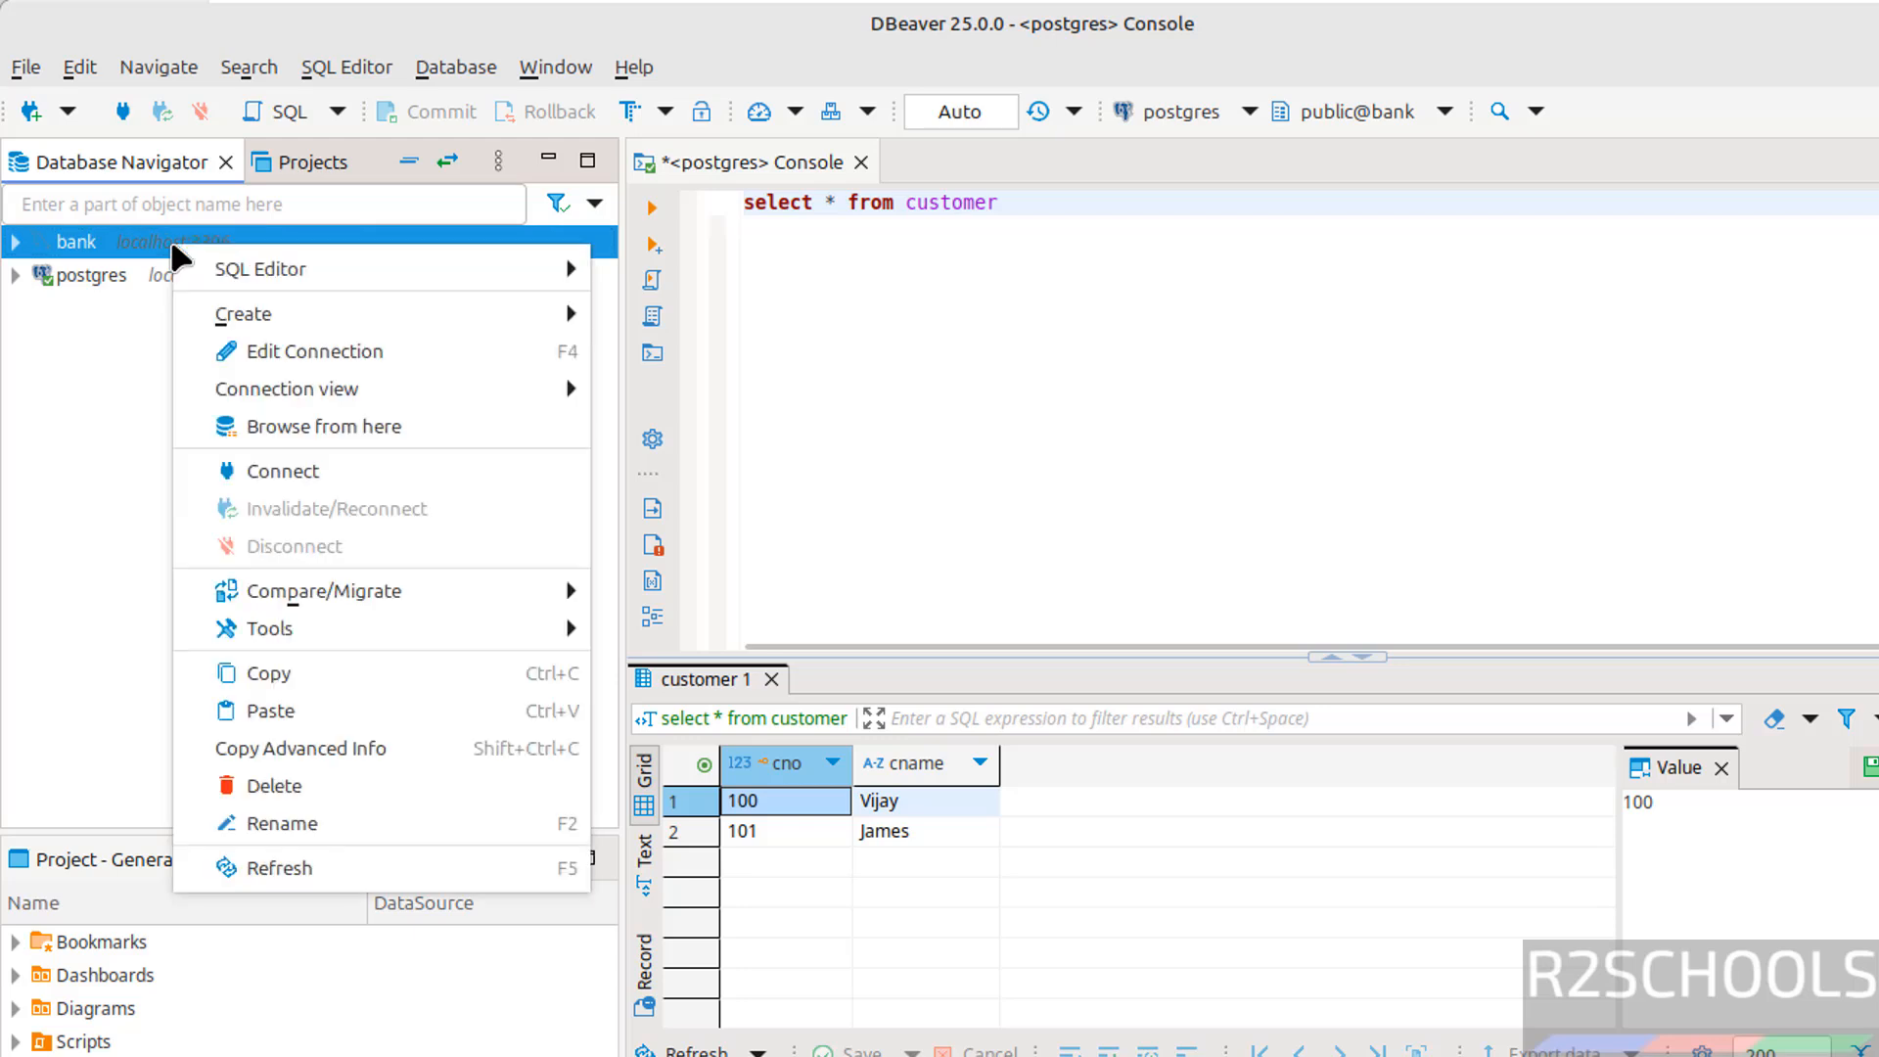
left_click(394, 475)
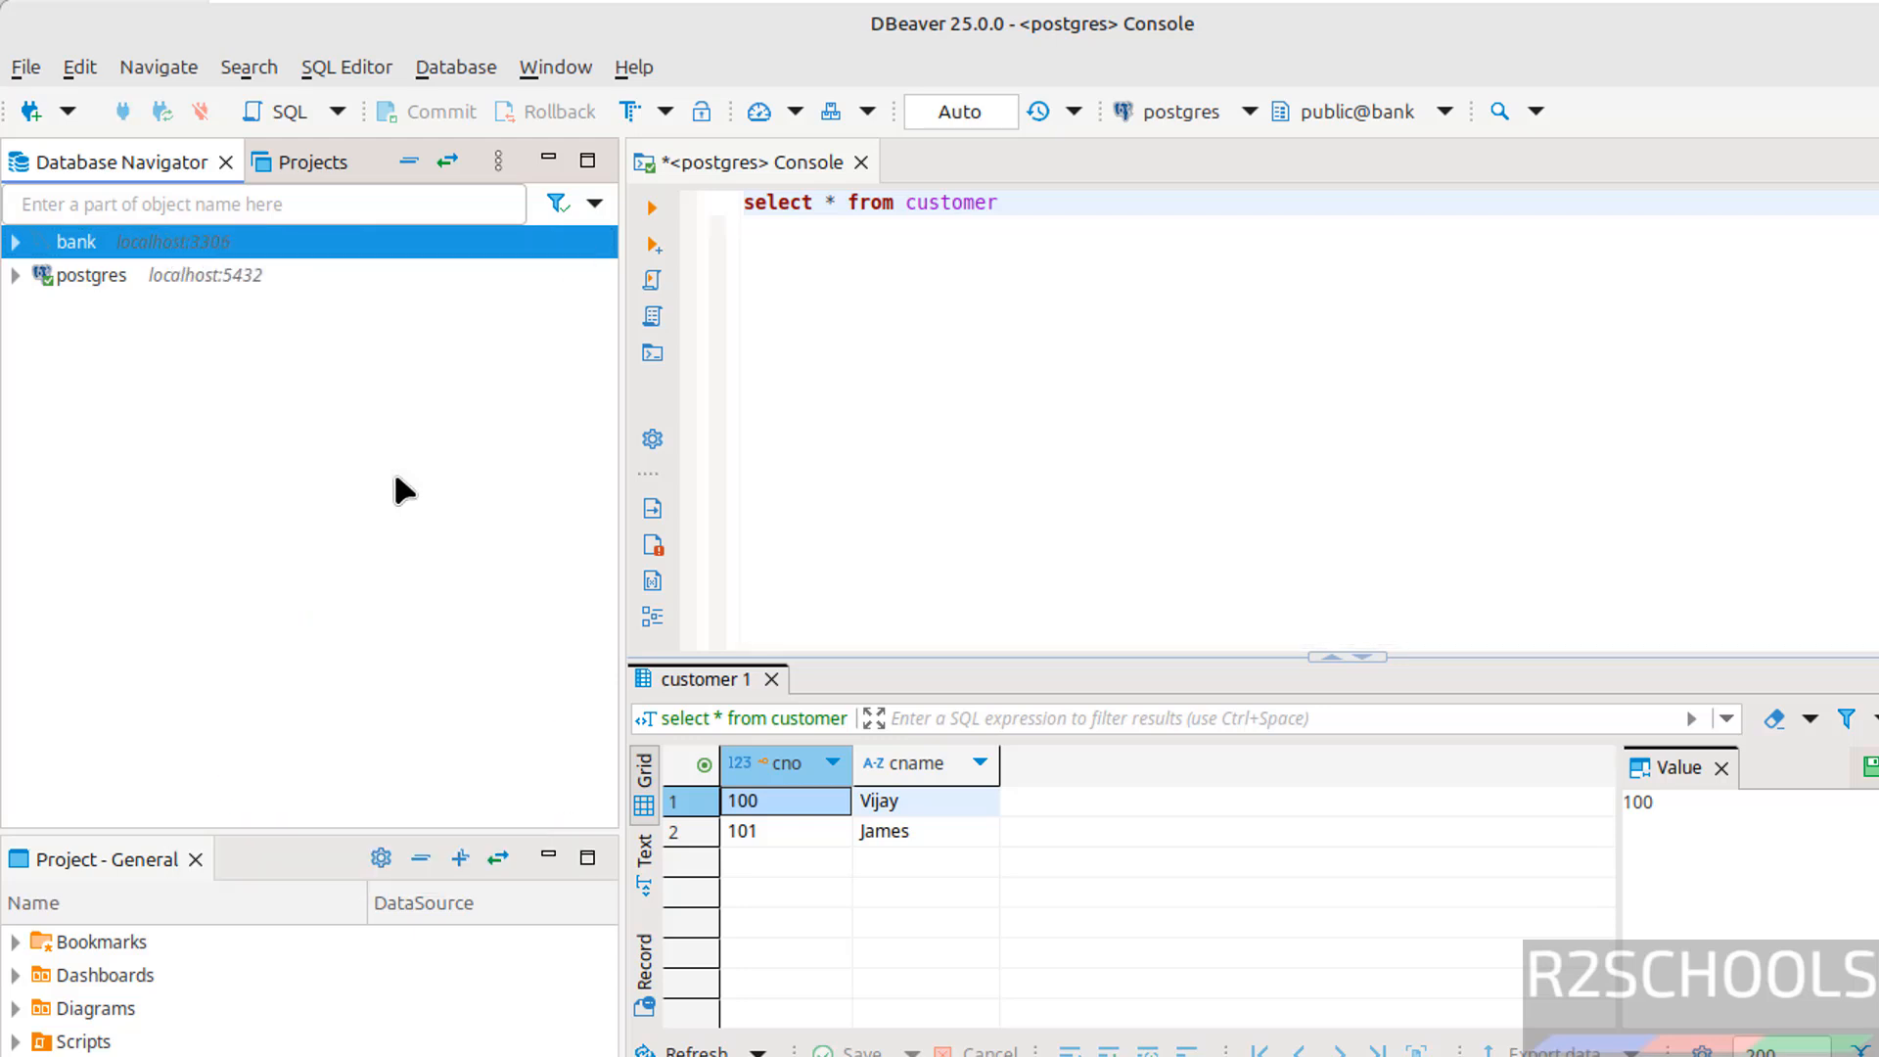
left_click(15, 244)
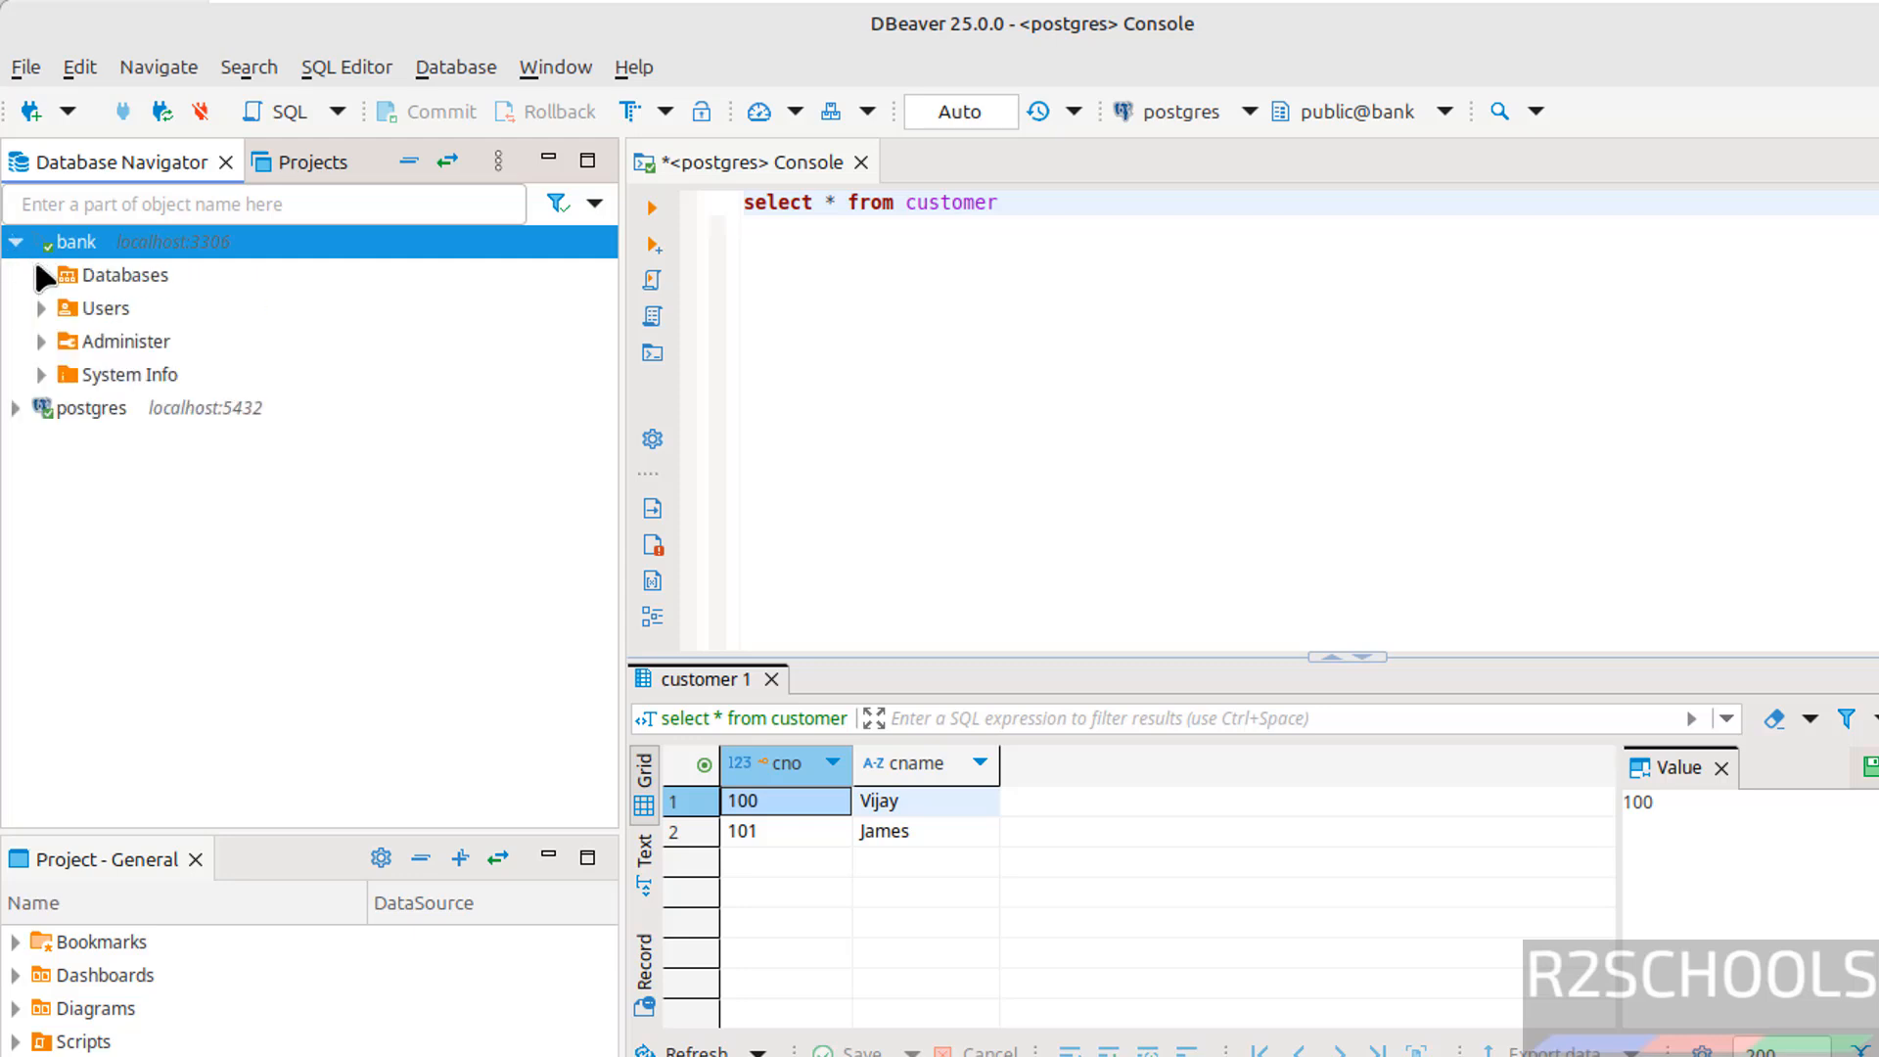
left_click(41, 274)
Open an SQL console on the bank database
left_click(123, 309)
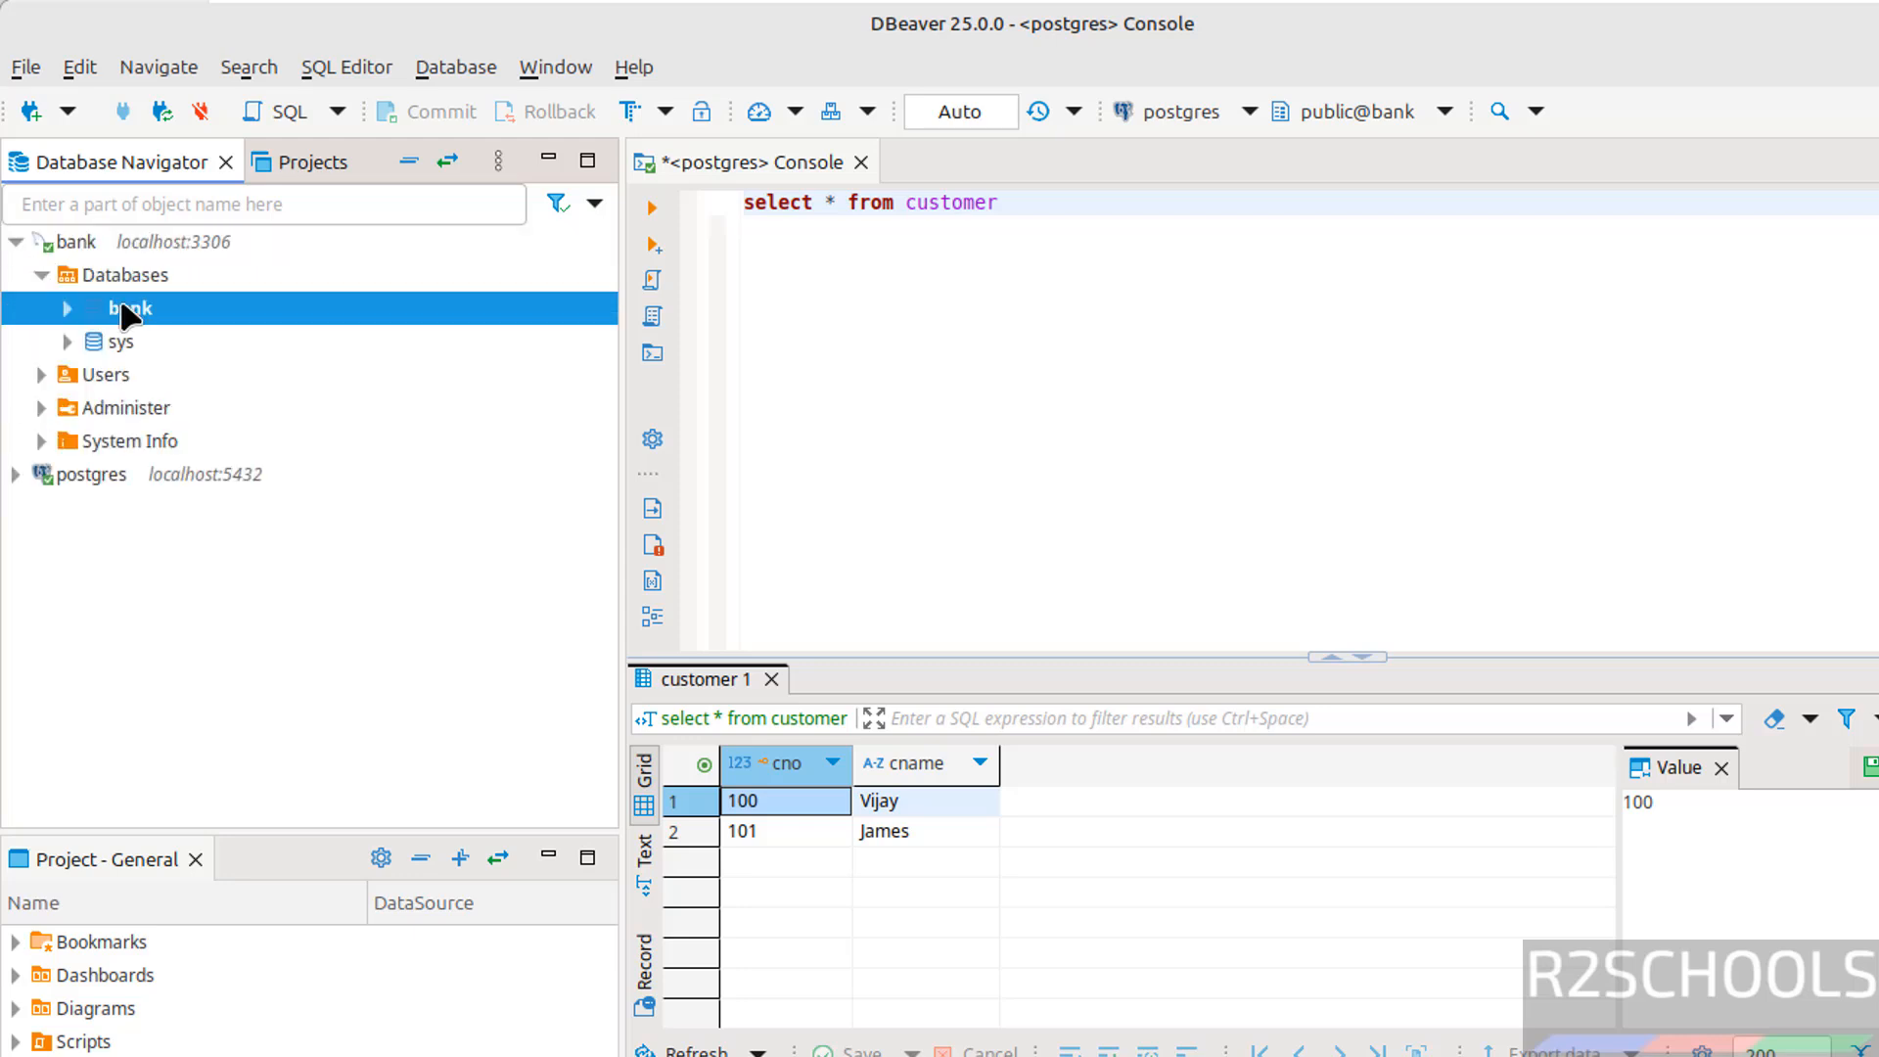
right_click(124, 311)
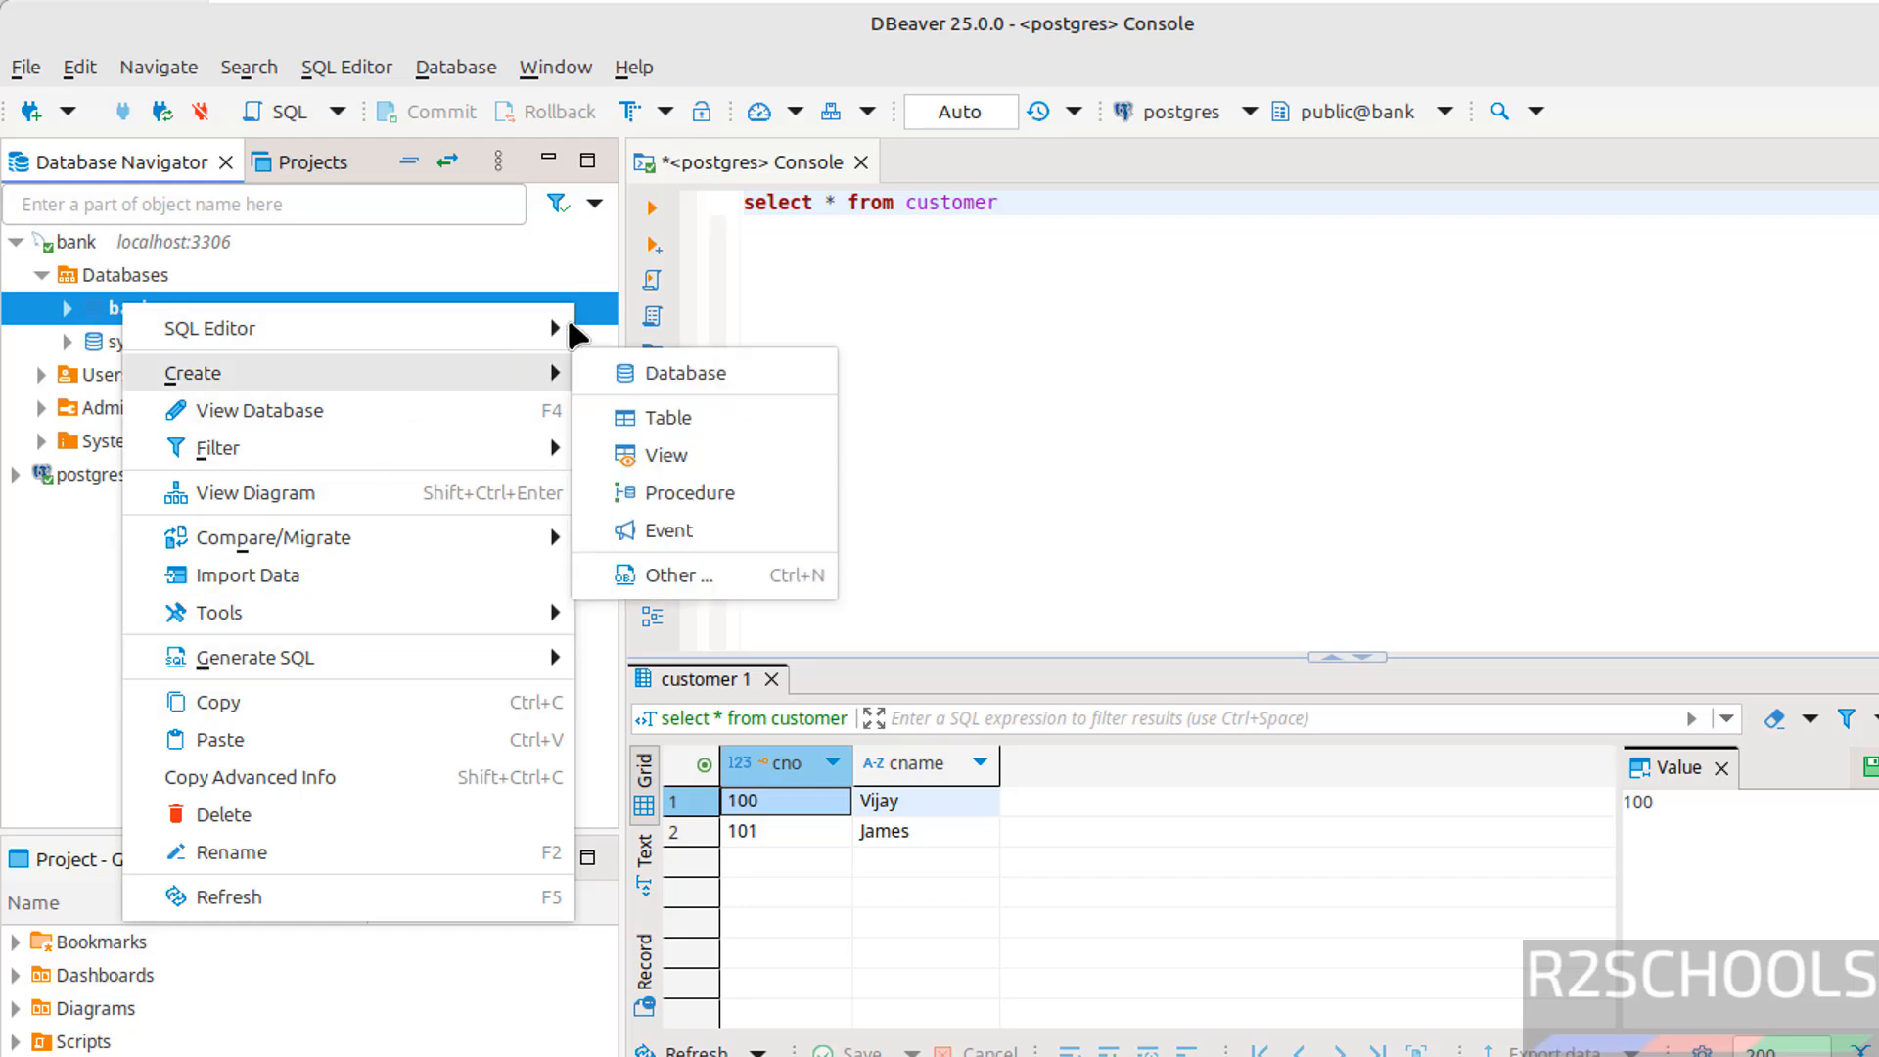
mouse_move(520, 332)
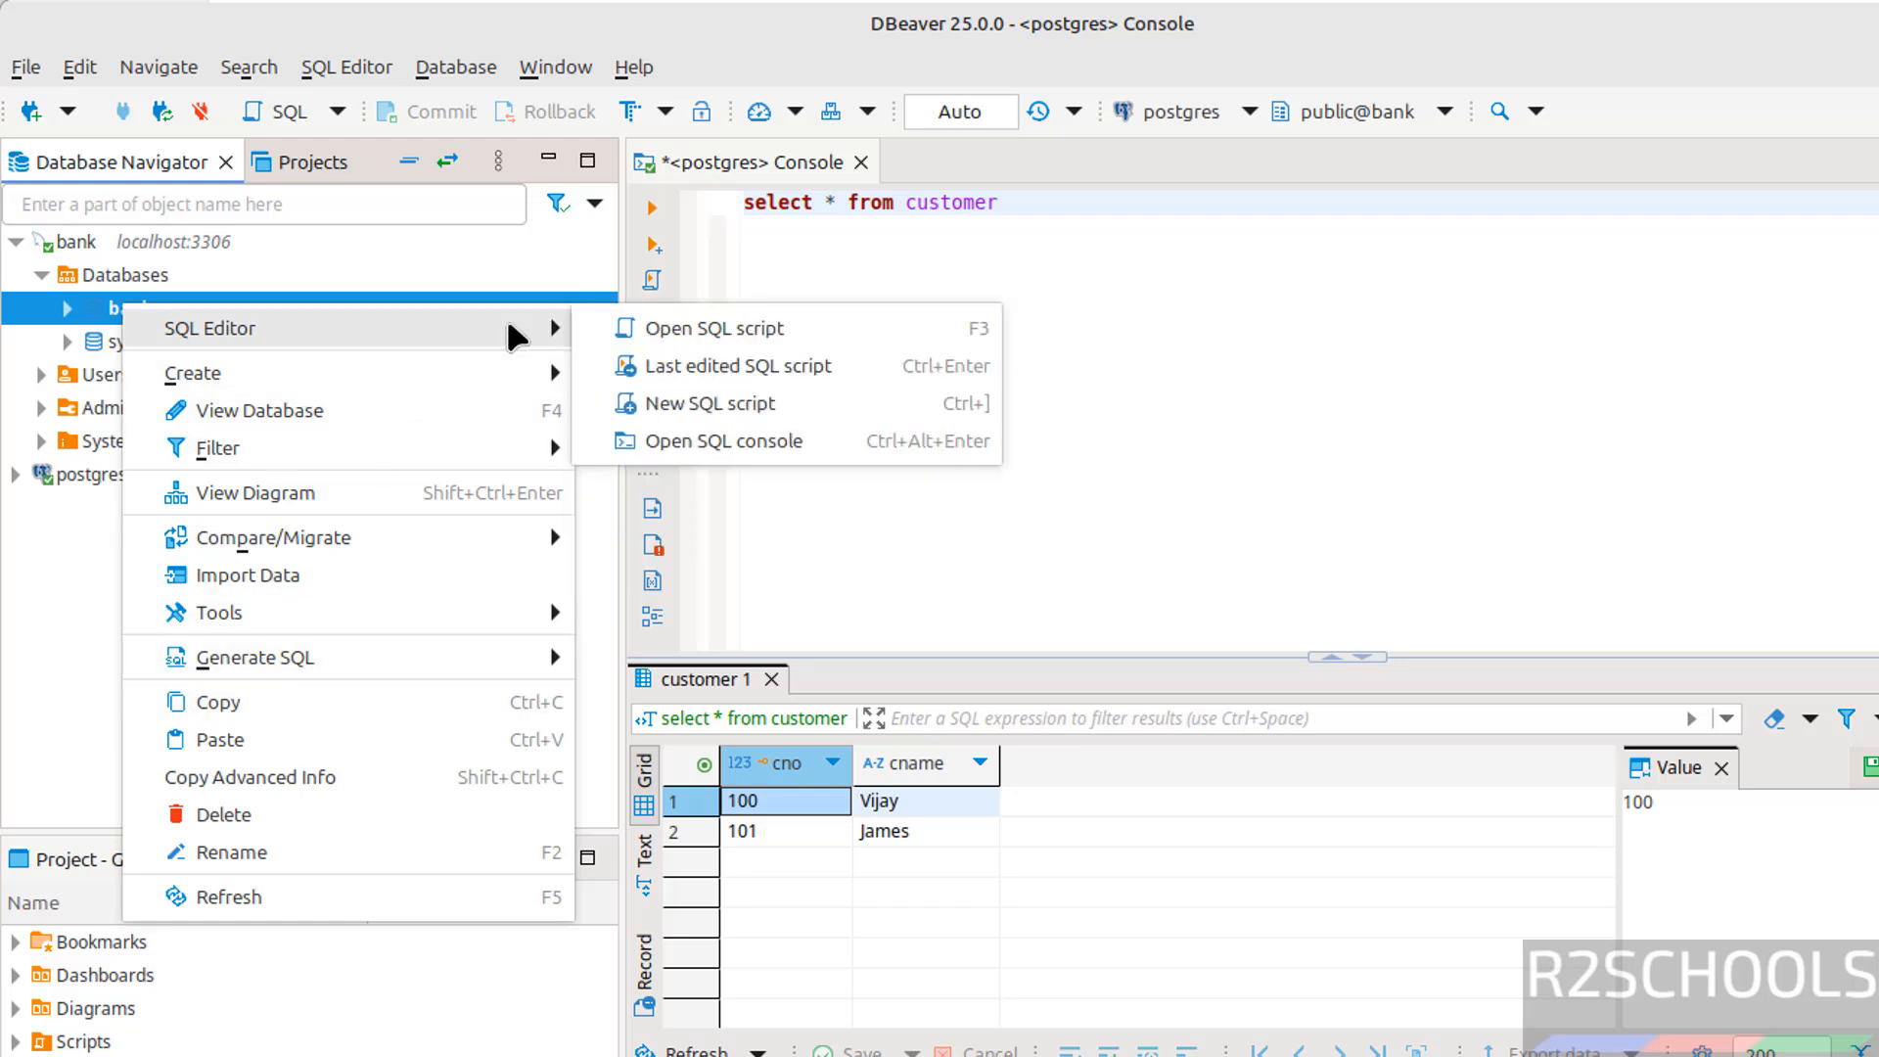
left_click(750, 443)
Close the <postgres> Console tab, then execute select version() in the <bank> Console
left_click(783, 161)
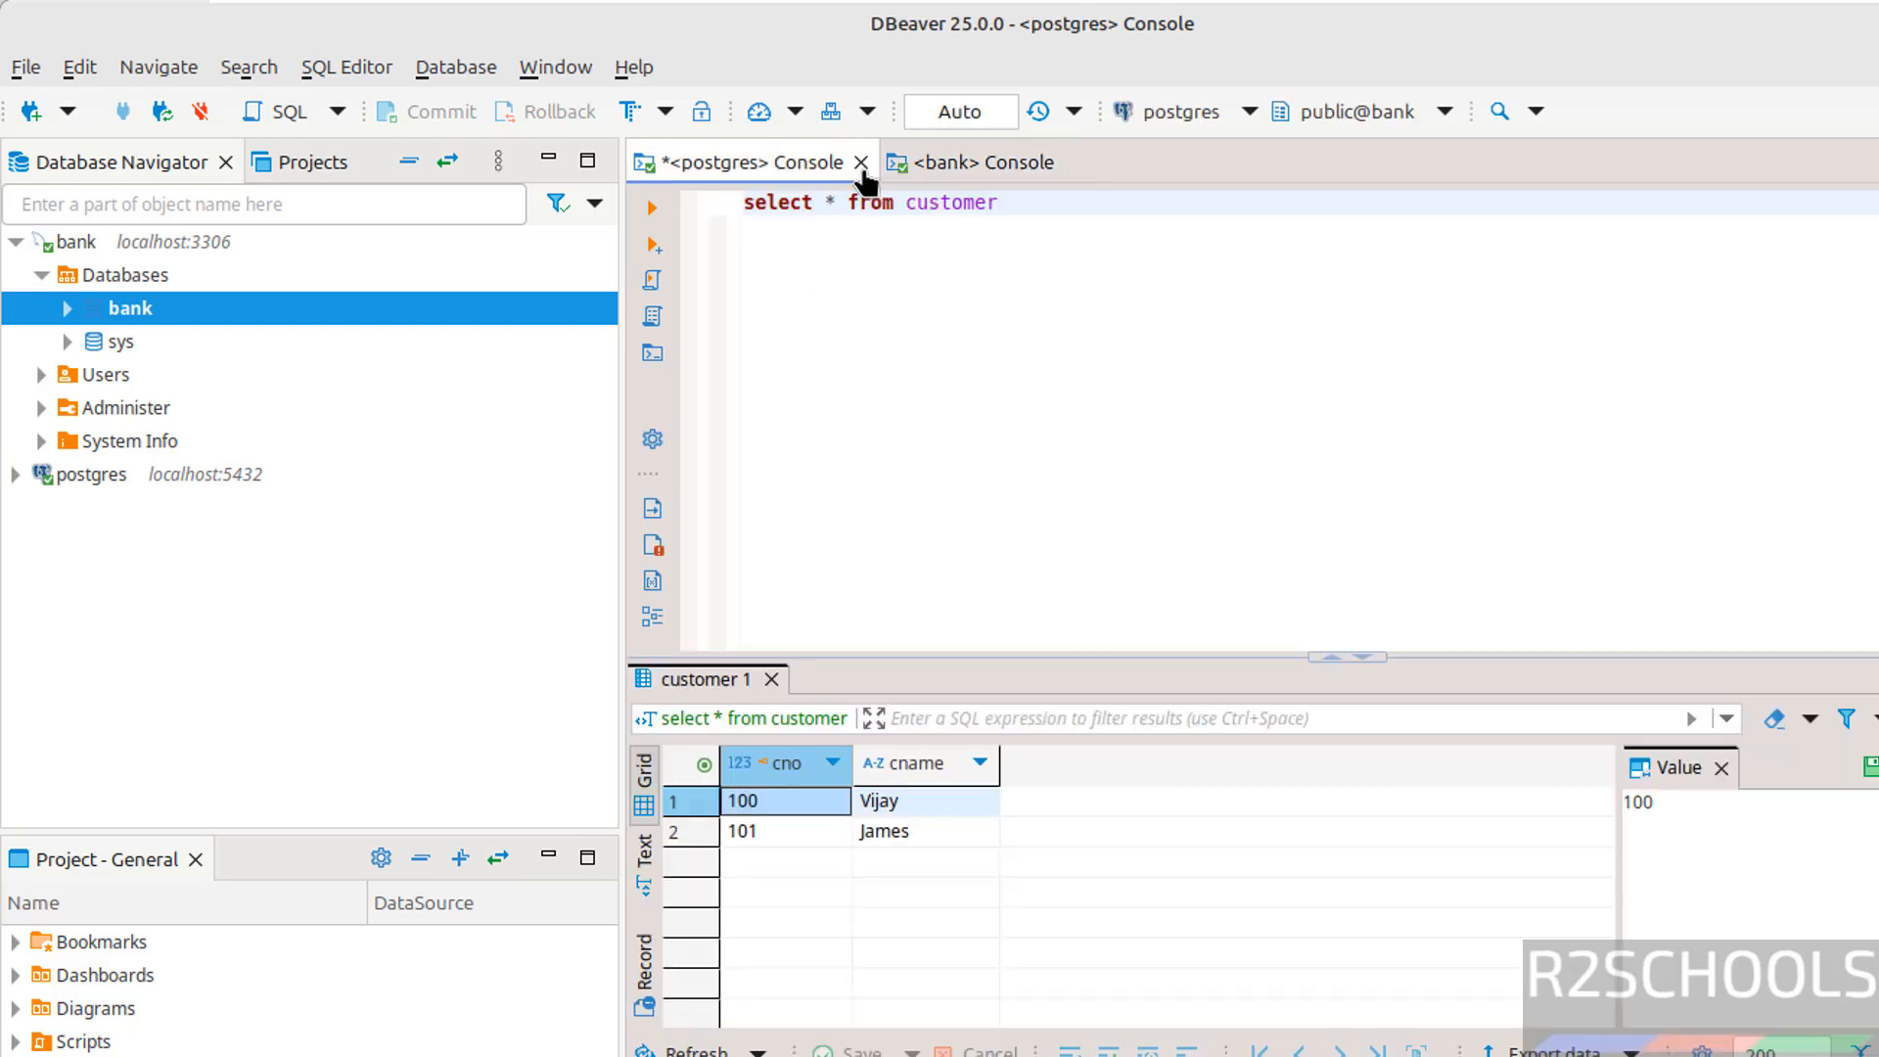
left_click(860, 163)
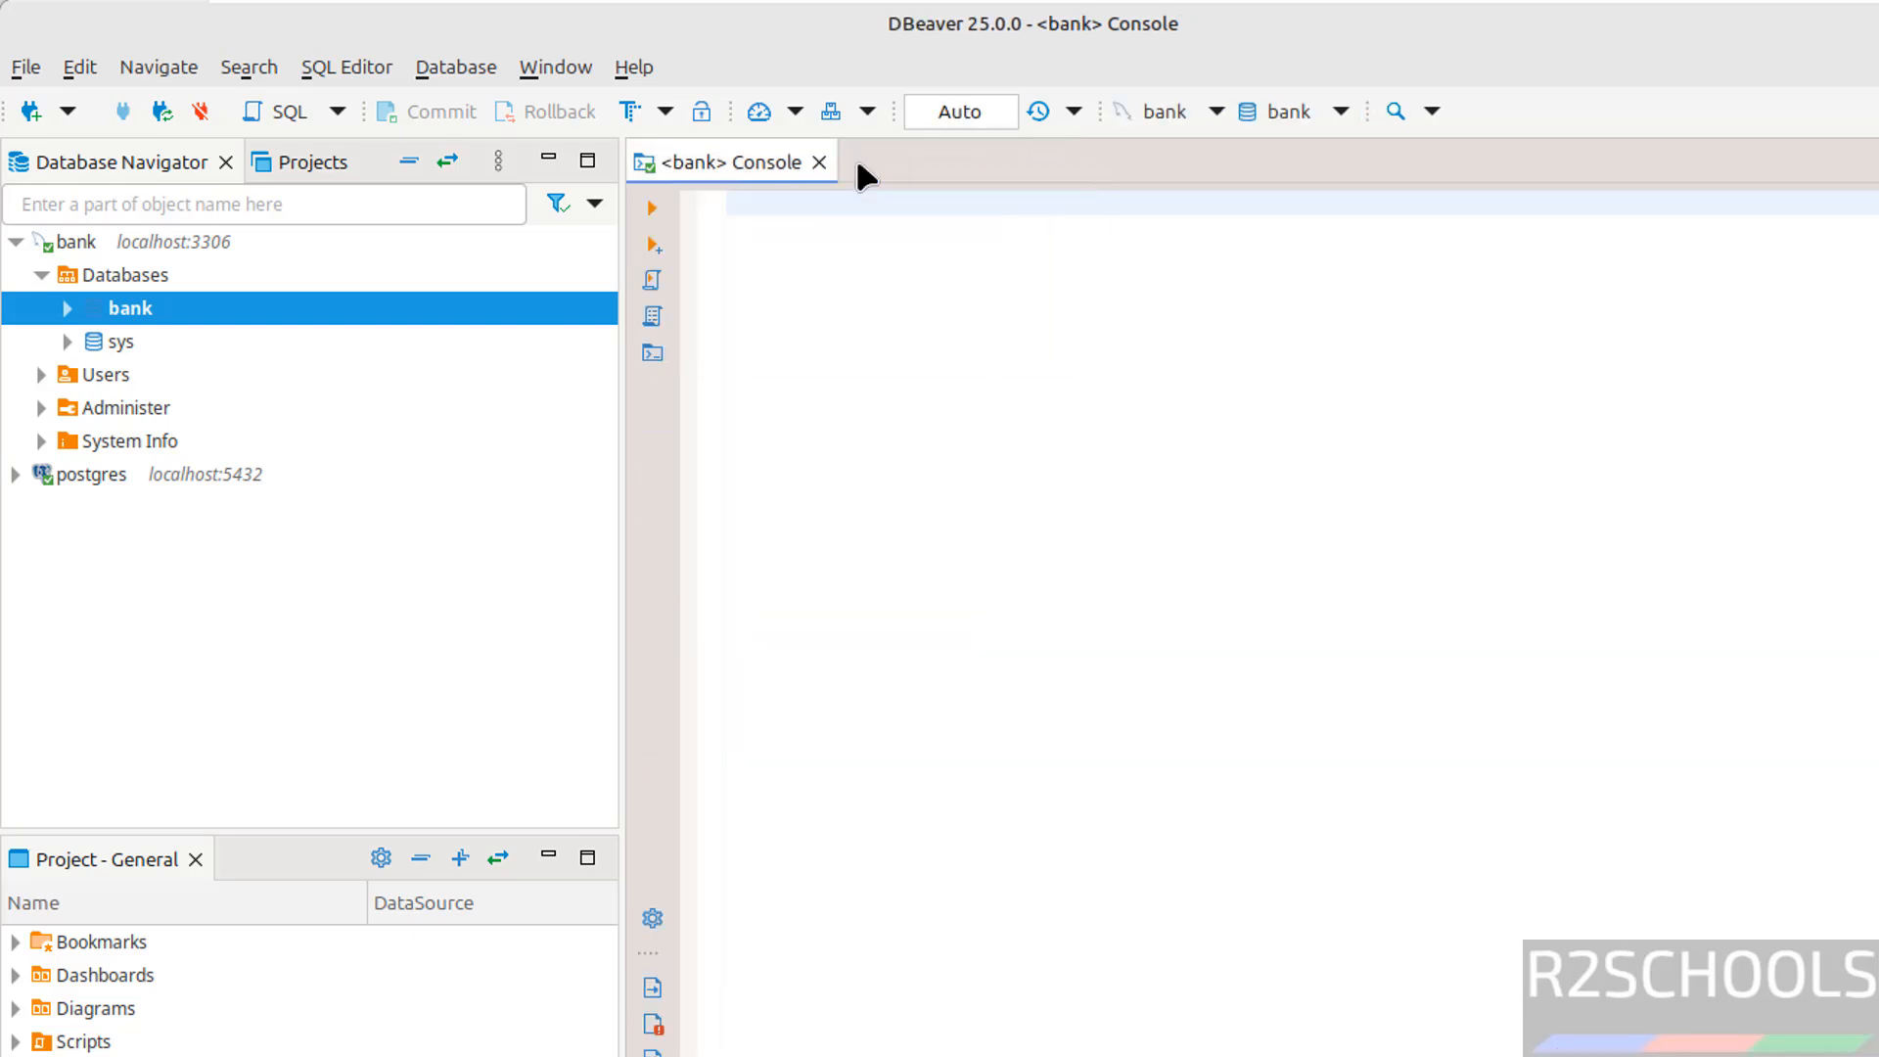
type("select ")
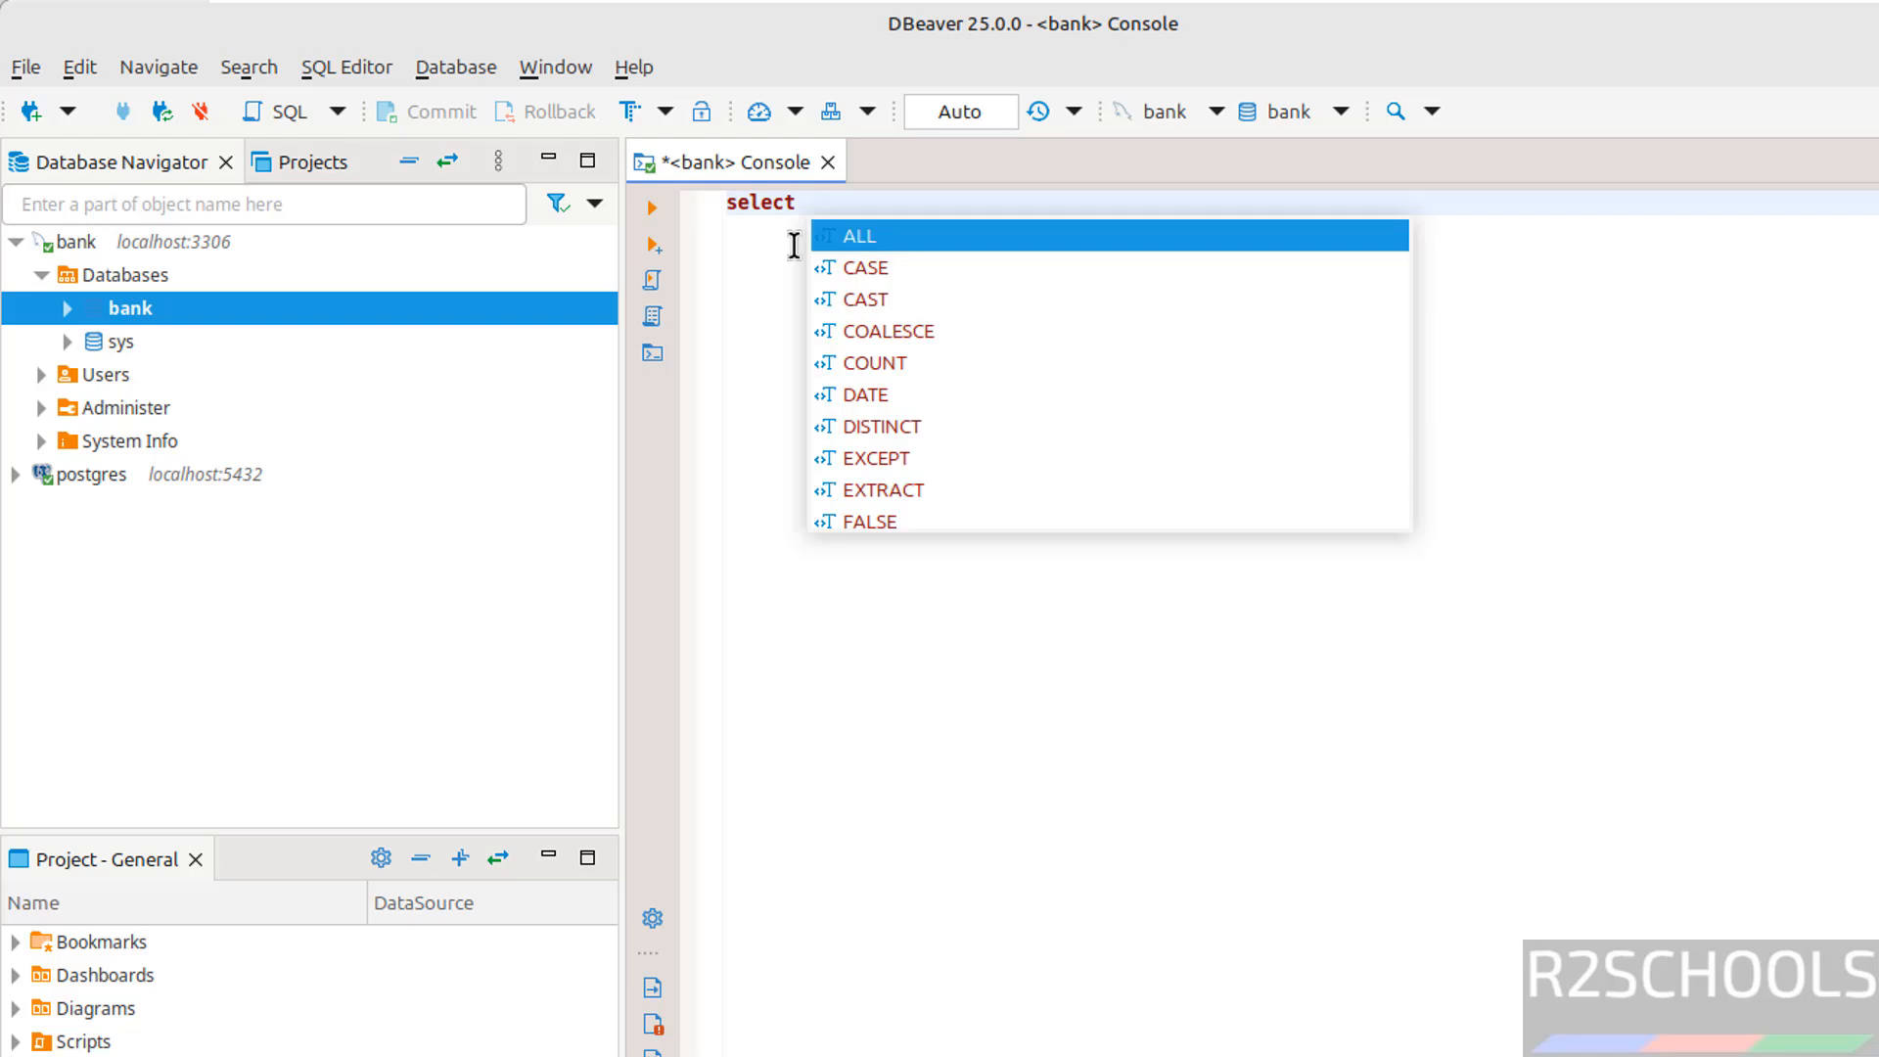
type("version")
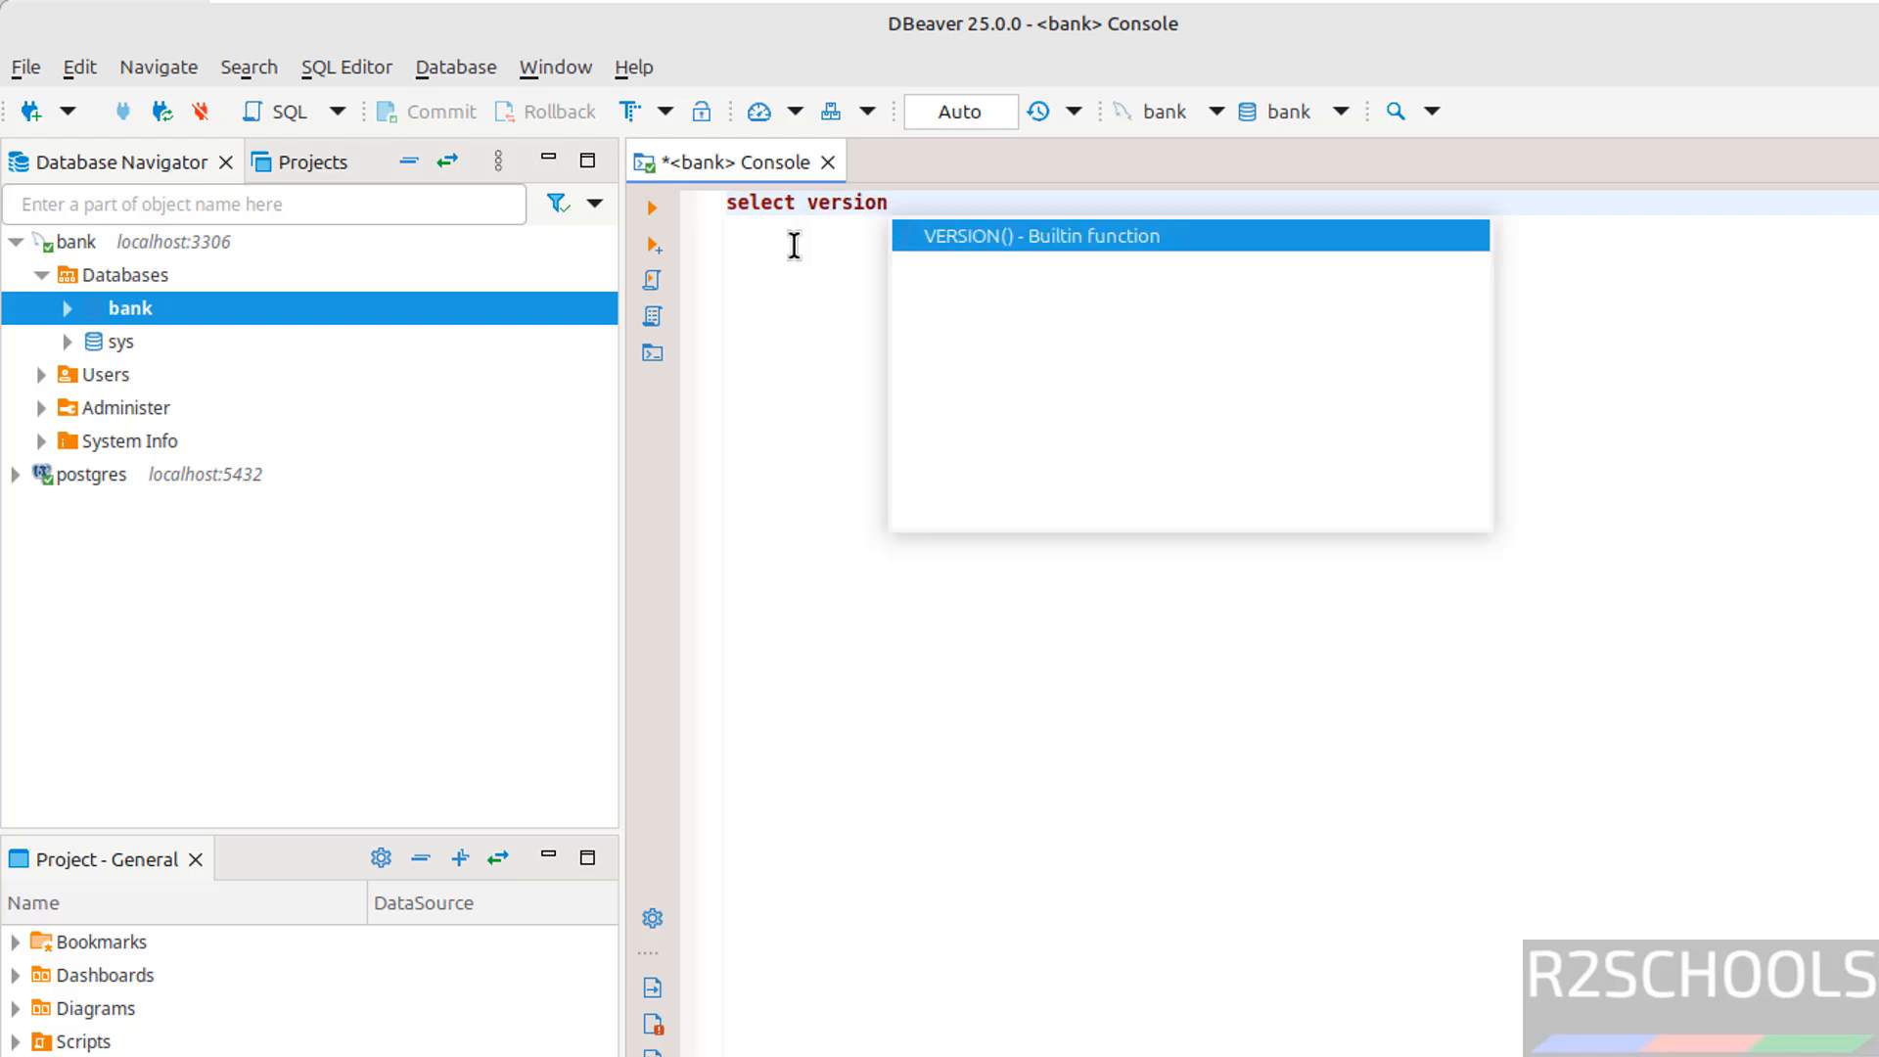
key("BackSpace")
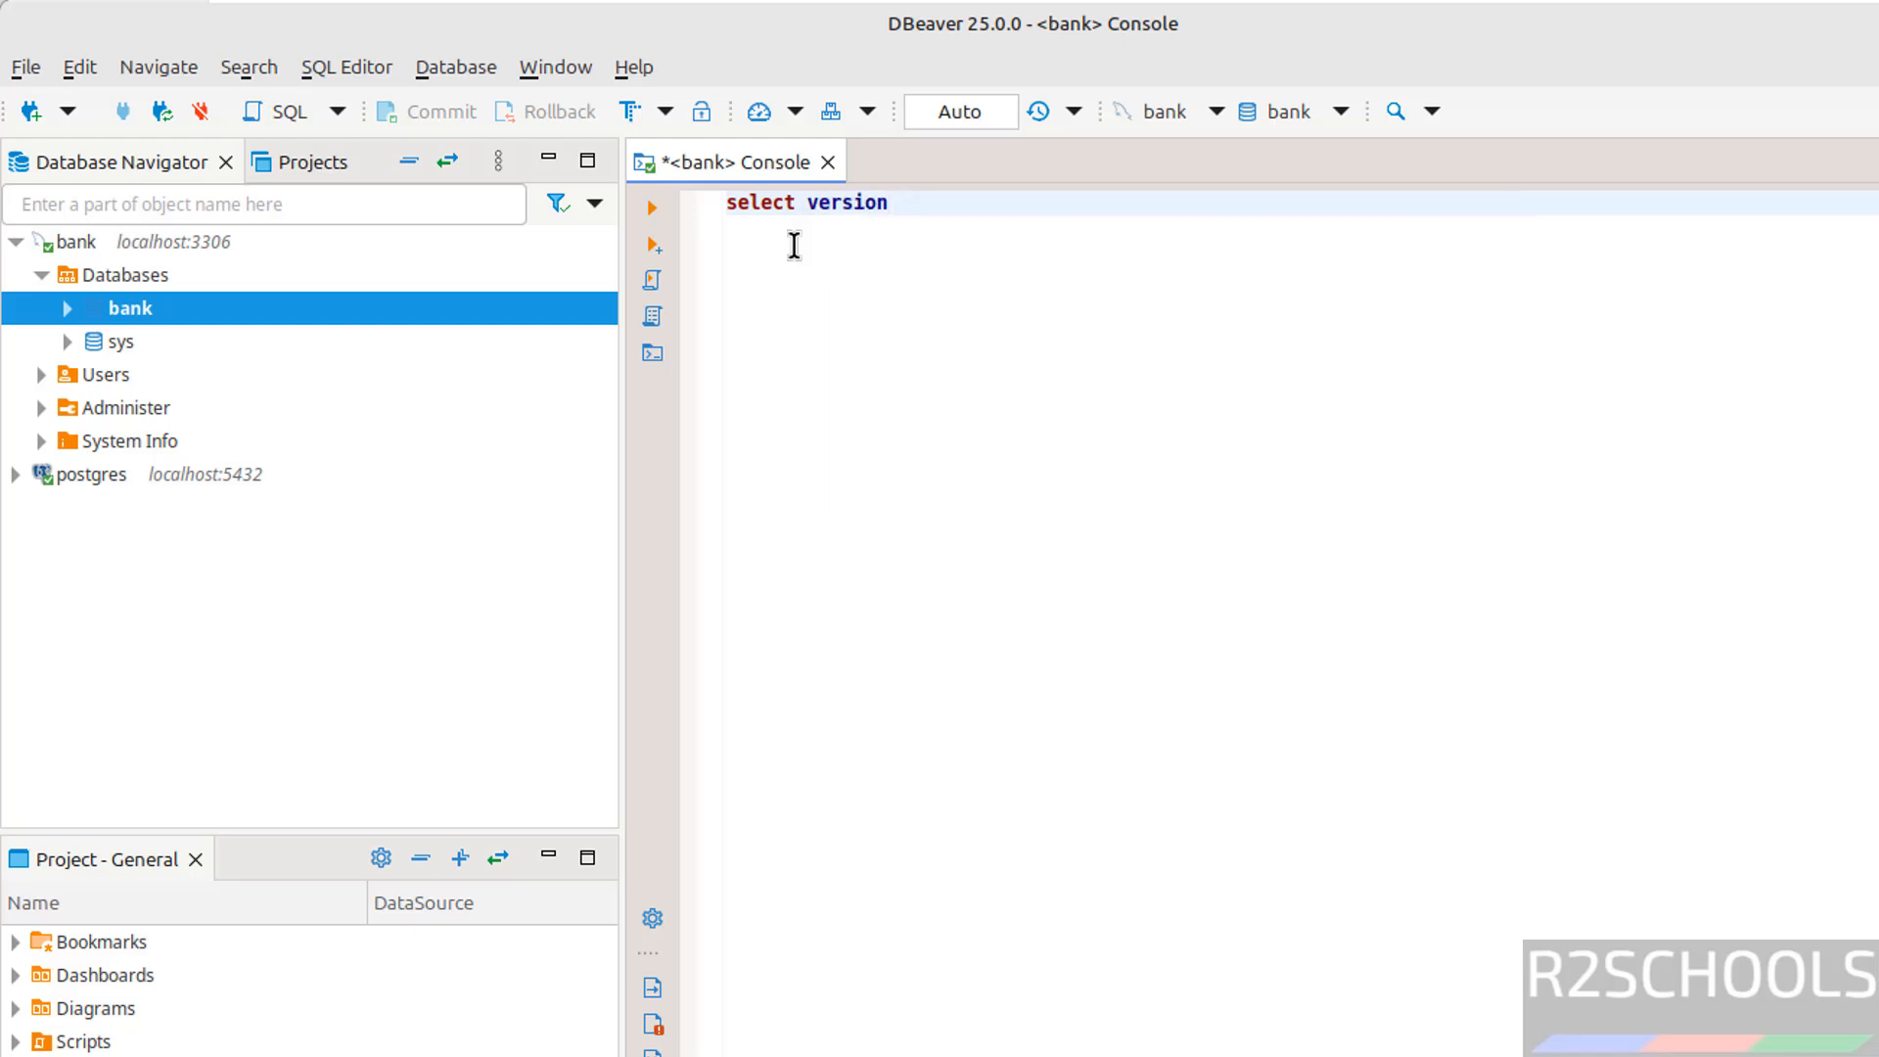
type("()")
left_click(650, 208)
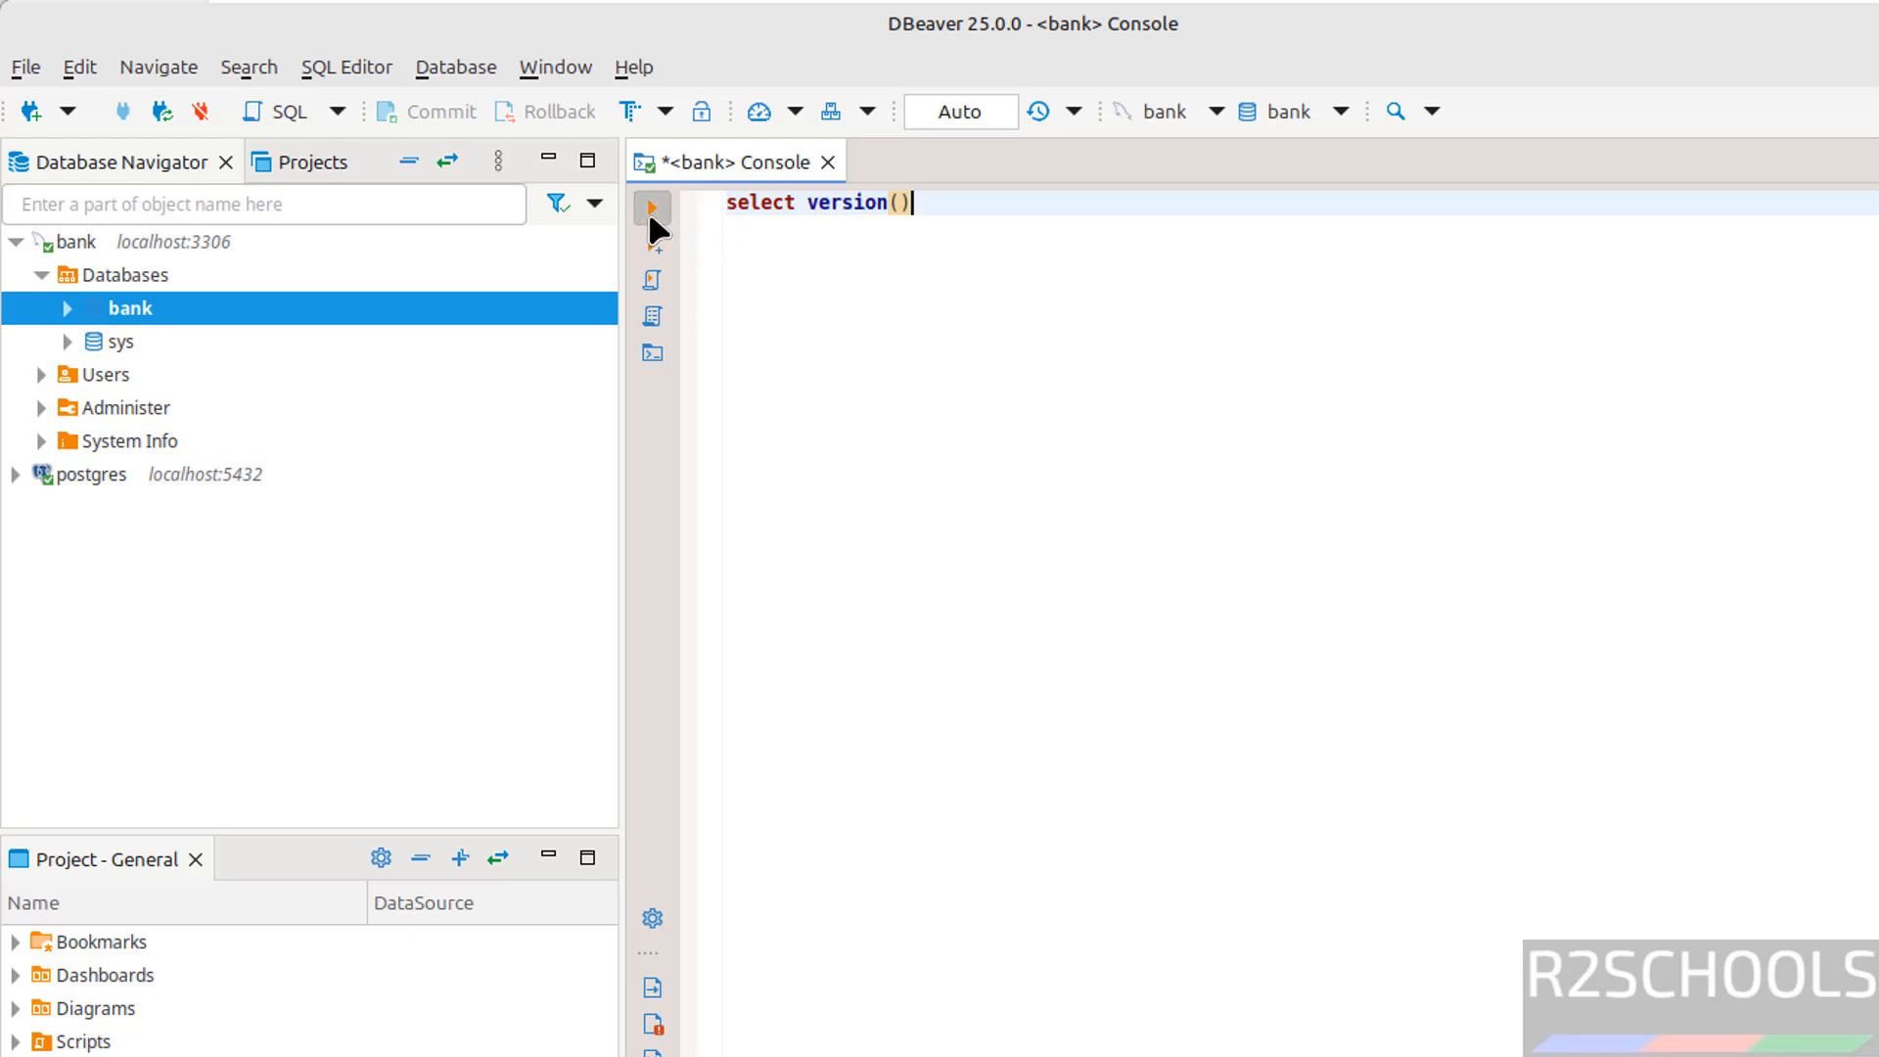